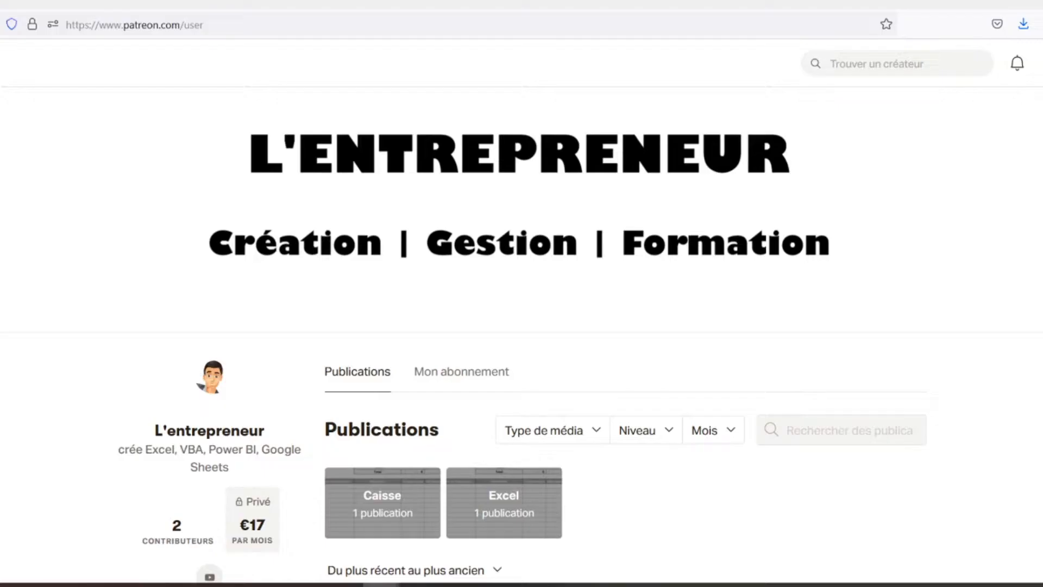
- Look through the creator page's publications, including the Feuilles de caisse post with its attached workbook
scroll(522, 326, down, 3)
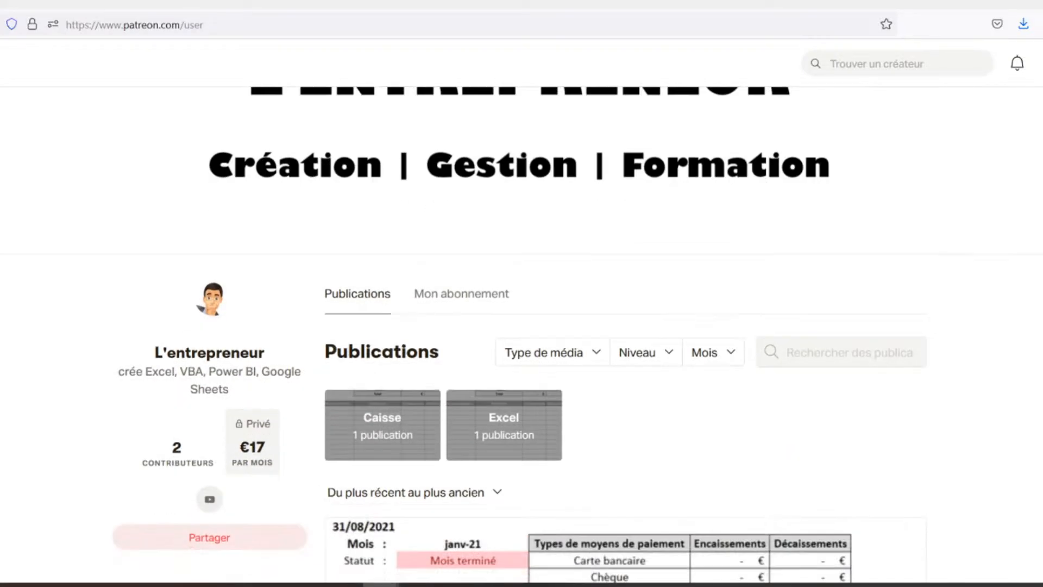
scroll(521, 325, down, 2)
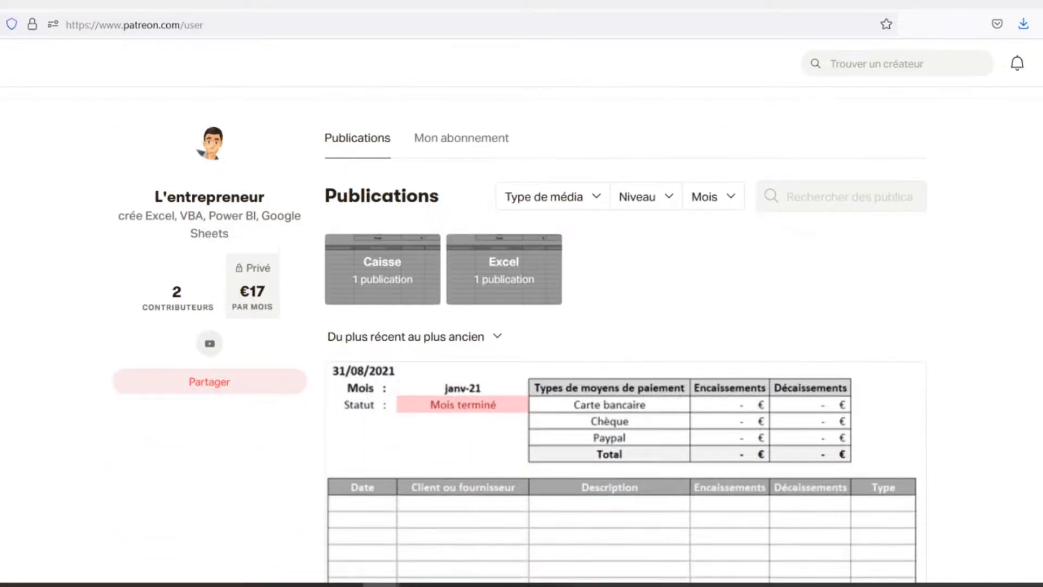
scroll(521, 326, down, 2)
scroll(522, 326, down, 2)
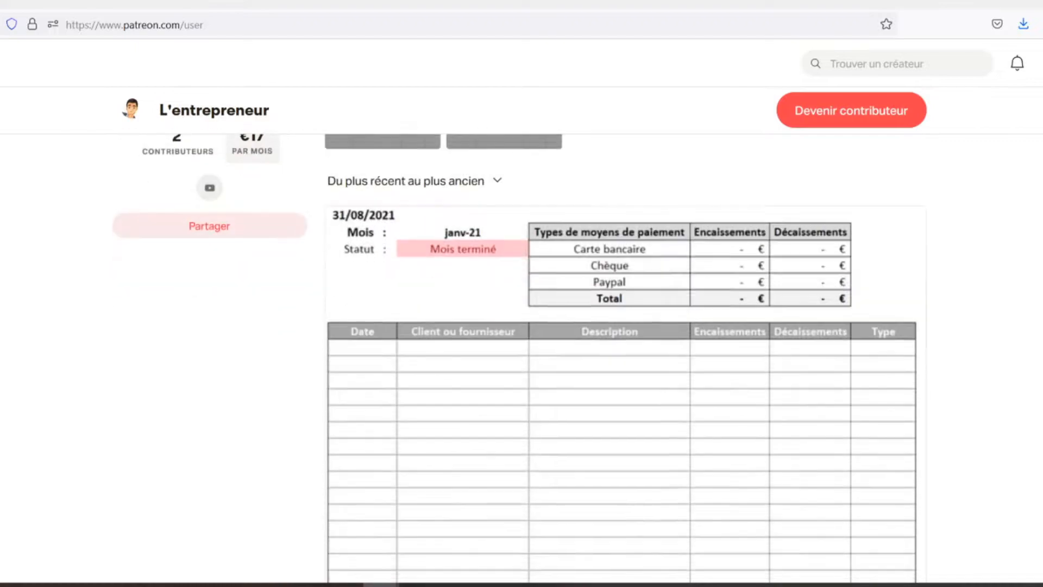
scroll(521, 326, down, 2)
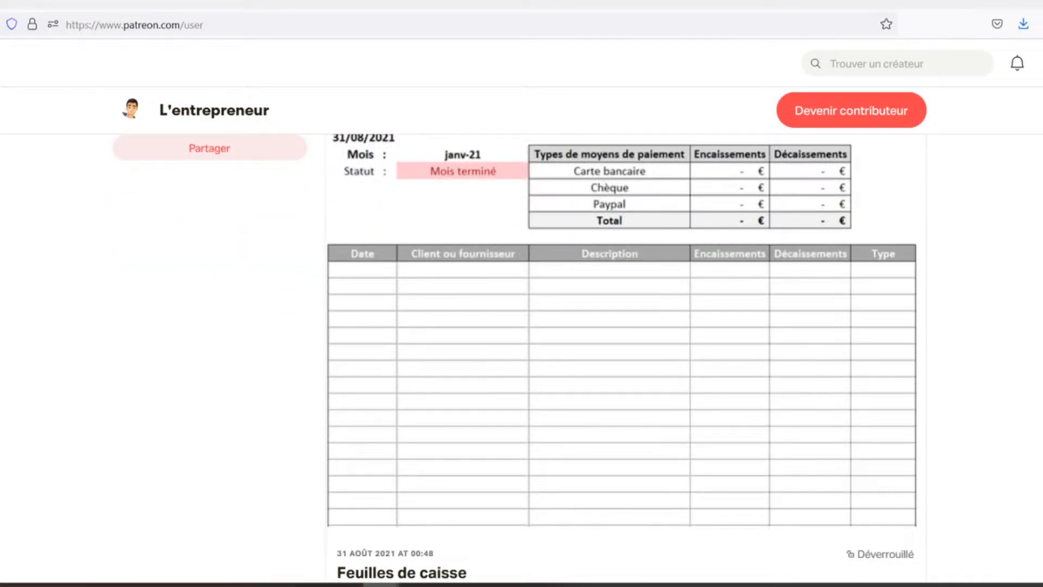
scroll(521, 326, down, 2)
scroll(522, 325, down, 2)
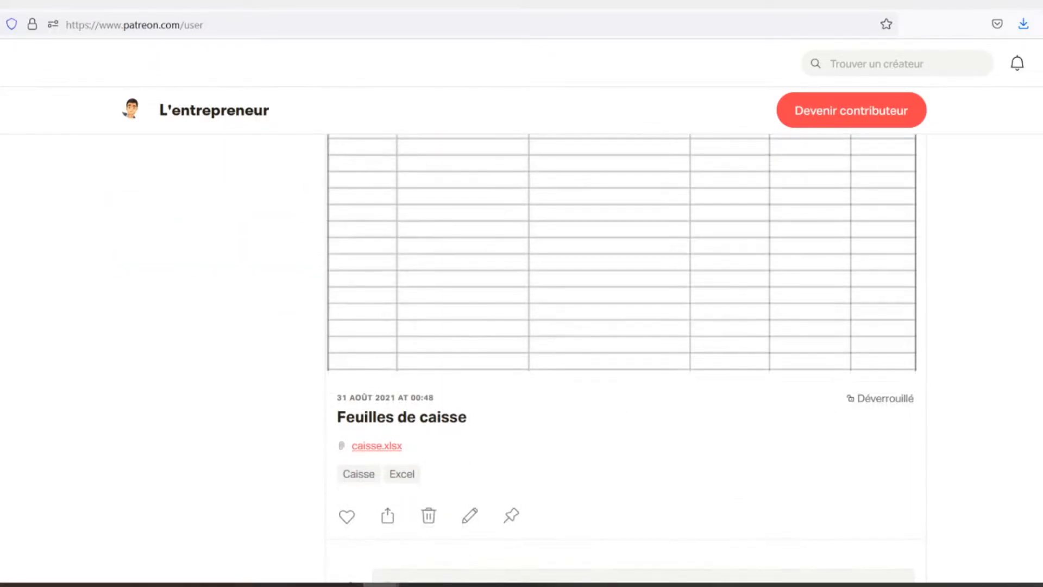
scroll(521, 326, down, 2)
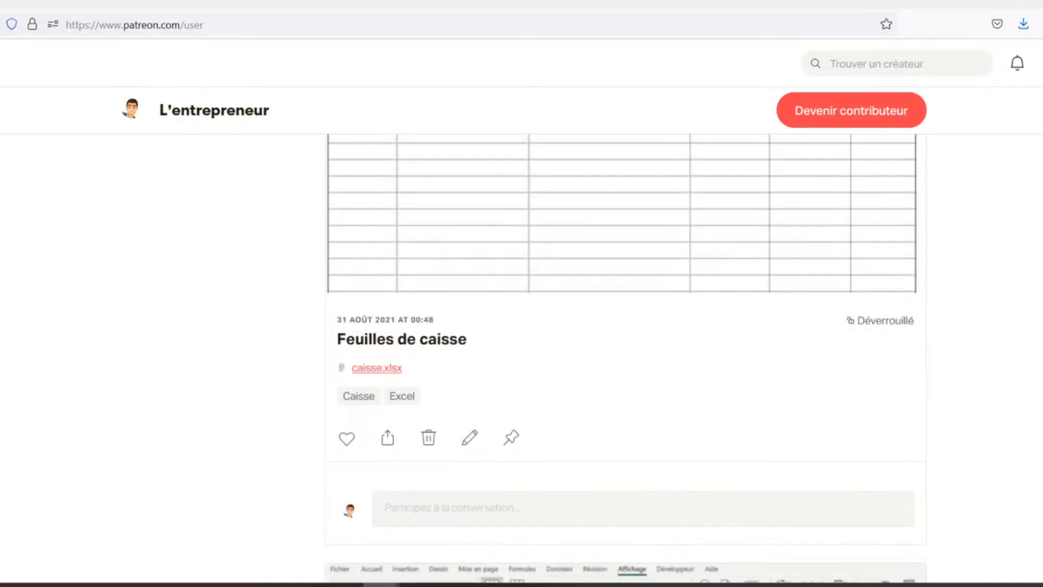
scroll(521, 326, down, 2)
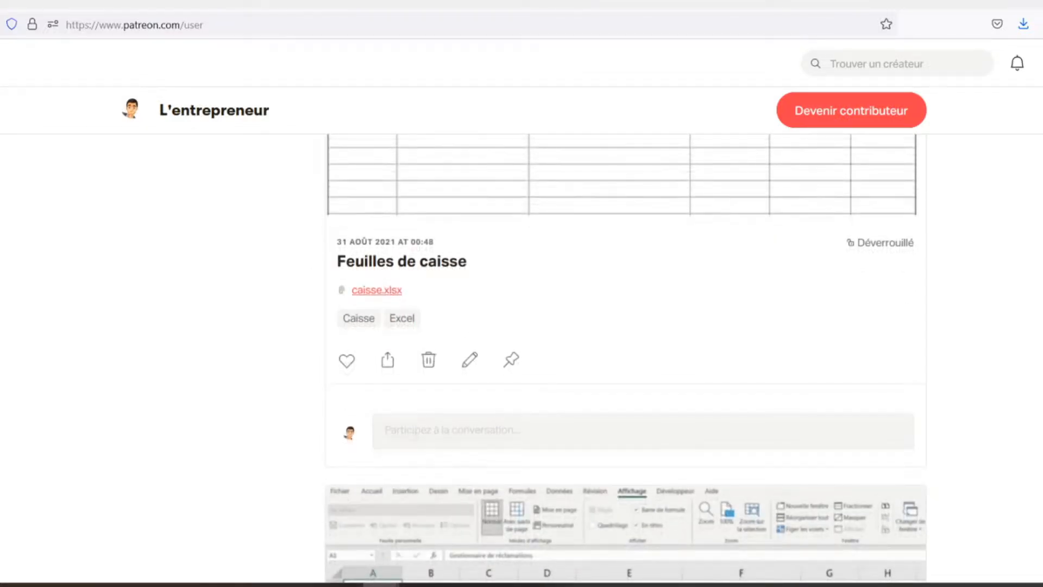
scroll(521, 326, down, 4)
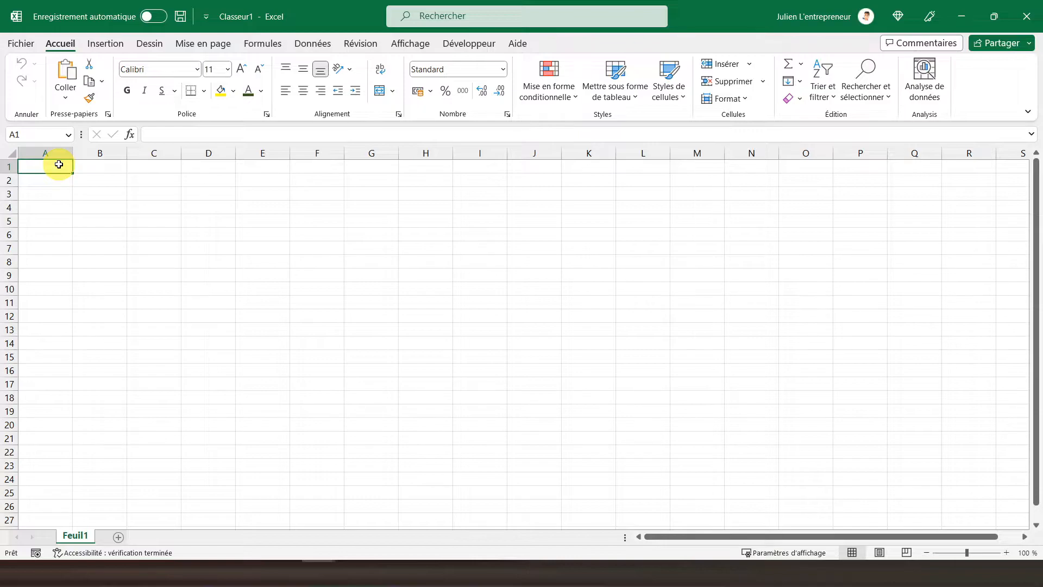
- In the blank Excel workbook, rename the sheet Feuil1 as Machines
double_click(69, 538)
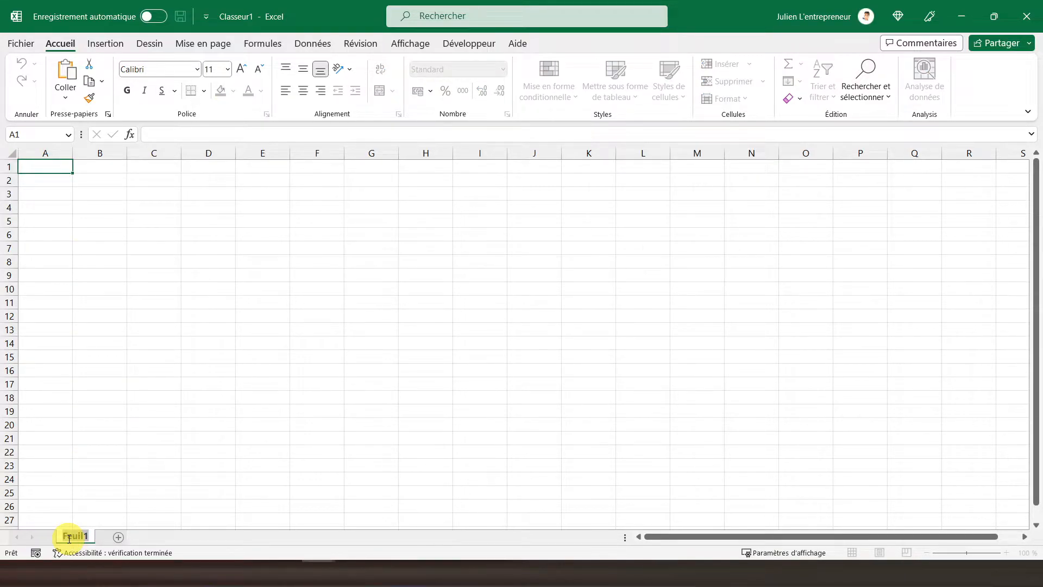
text(Machines)
key(Return)
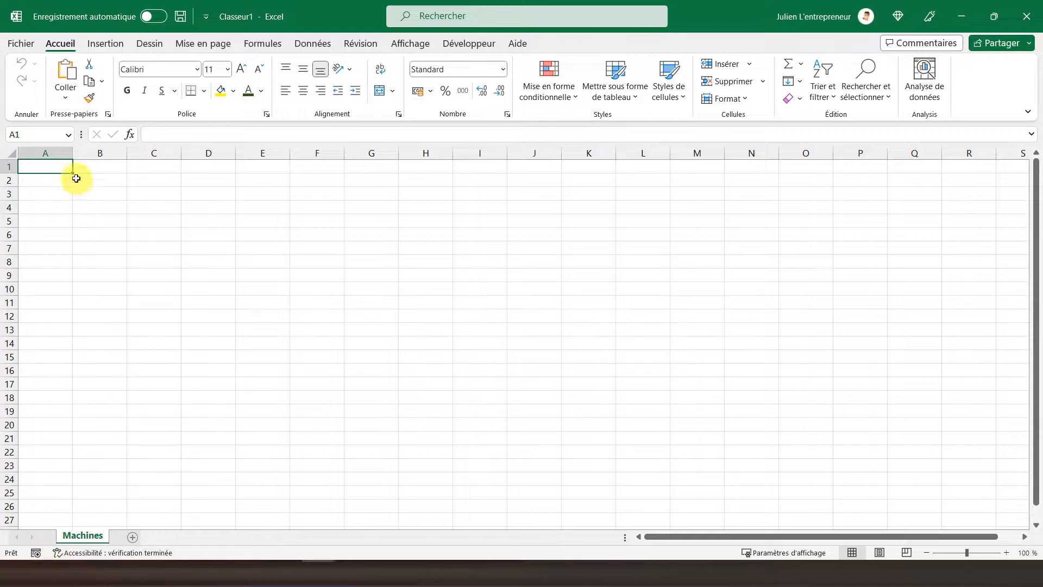
- Set the width of column A to 3
click(43, 153)
right_click(45, 152)
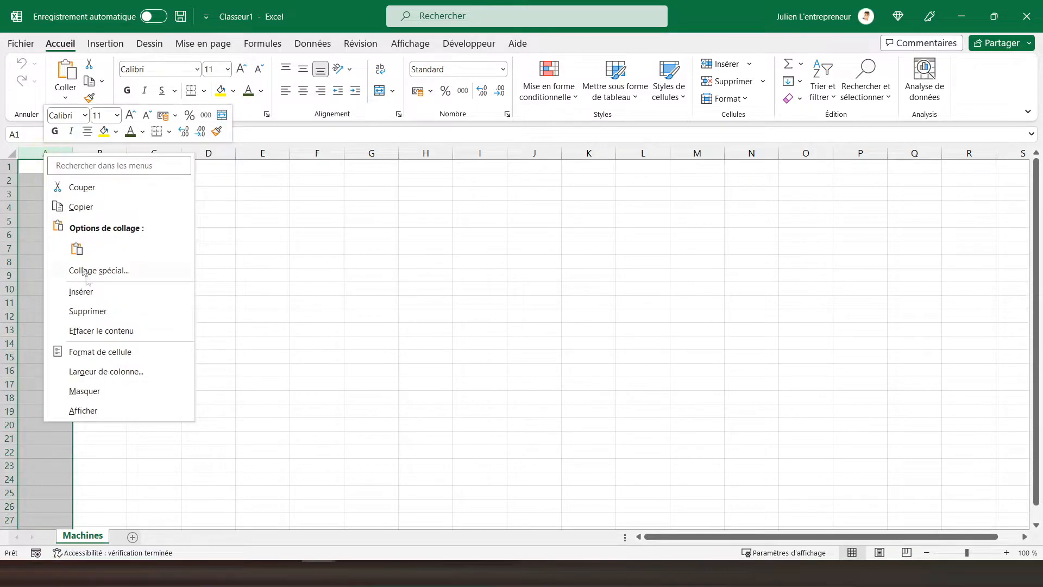
click(101, 371)
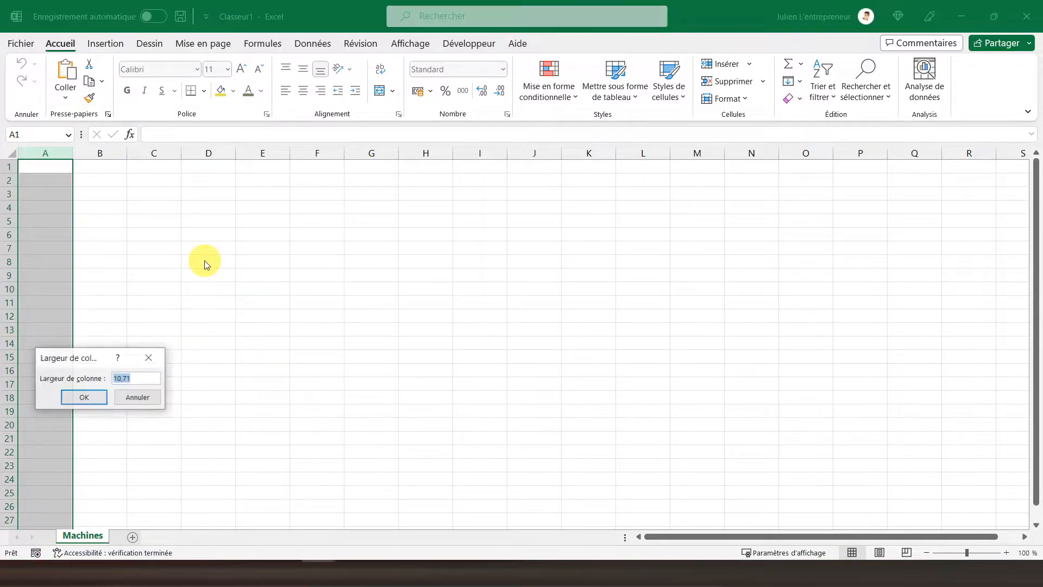
text(3)
key(Return)
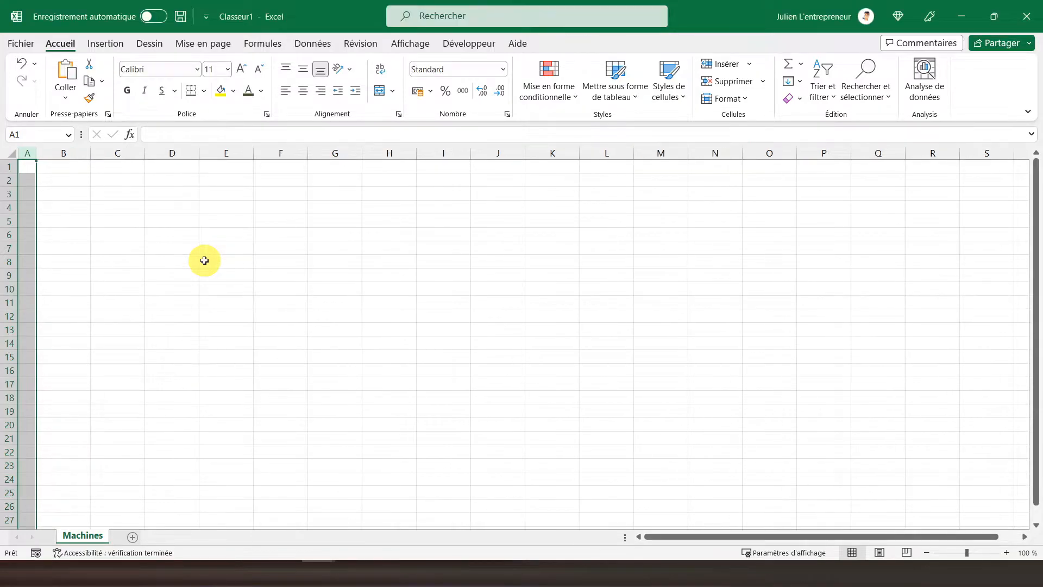
- Apply all borders to cells B2:B4 to frame the colour legend boxes
click(54, 182)
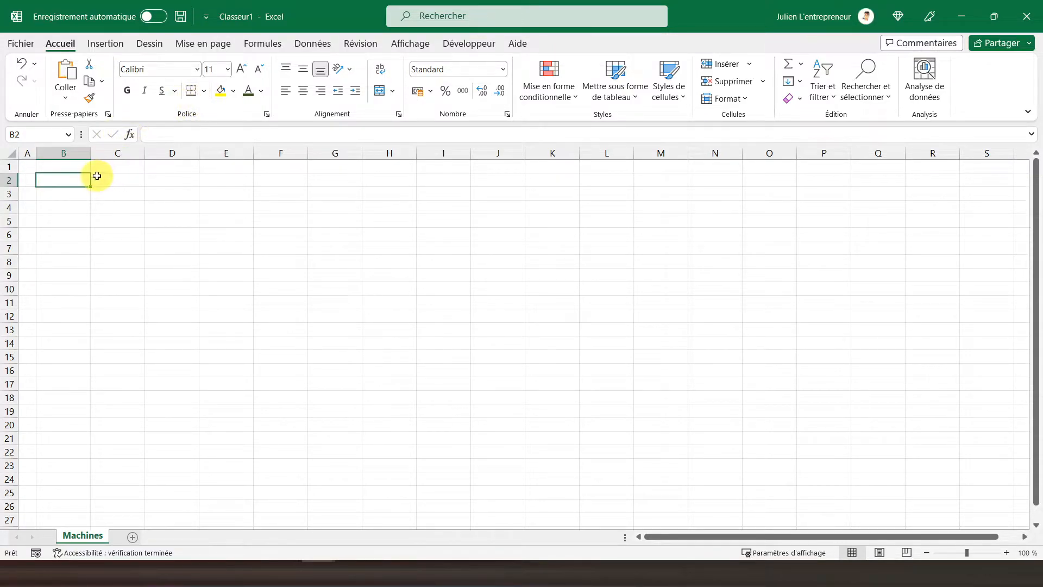
drag(76, 177, 70, 203)
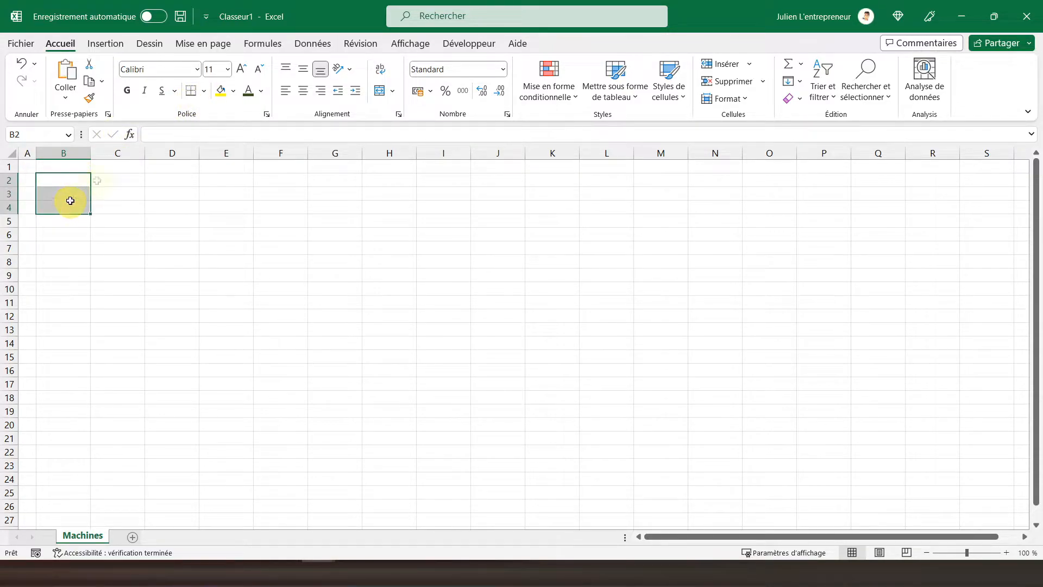
click(204, 90)
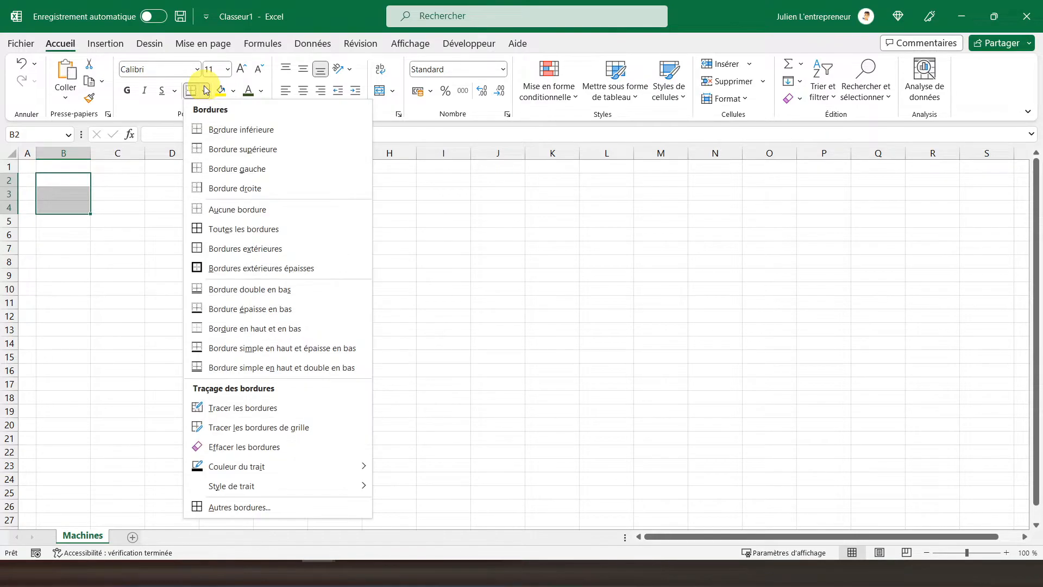
click(223, 228)
click(114, 179)
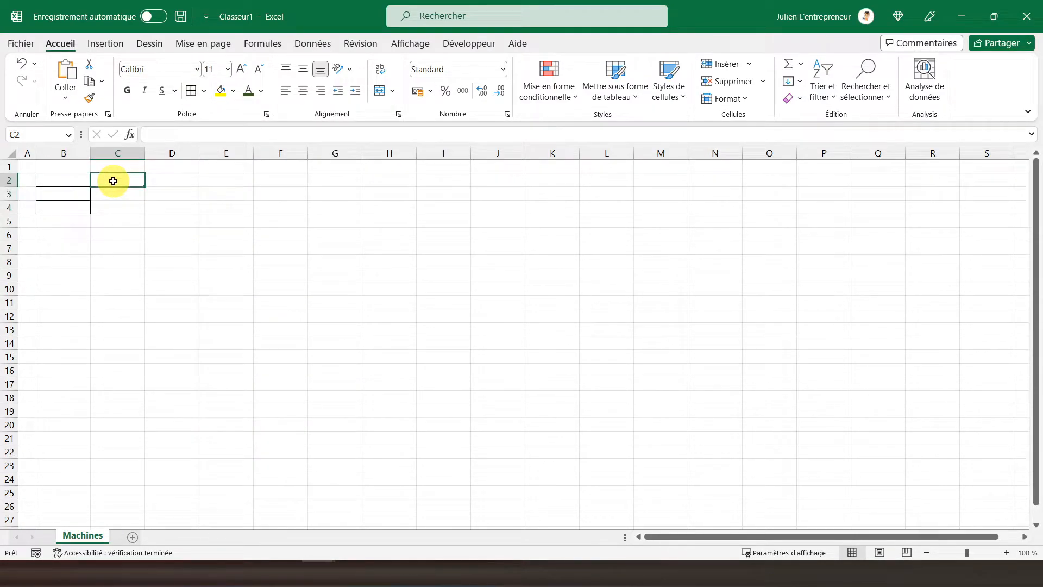
- Fill the first legend box, B2, with the standard light green colour
click(78, 178)
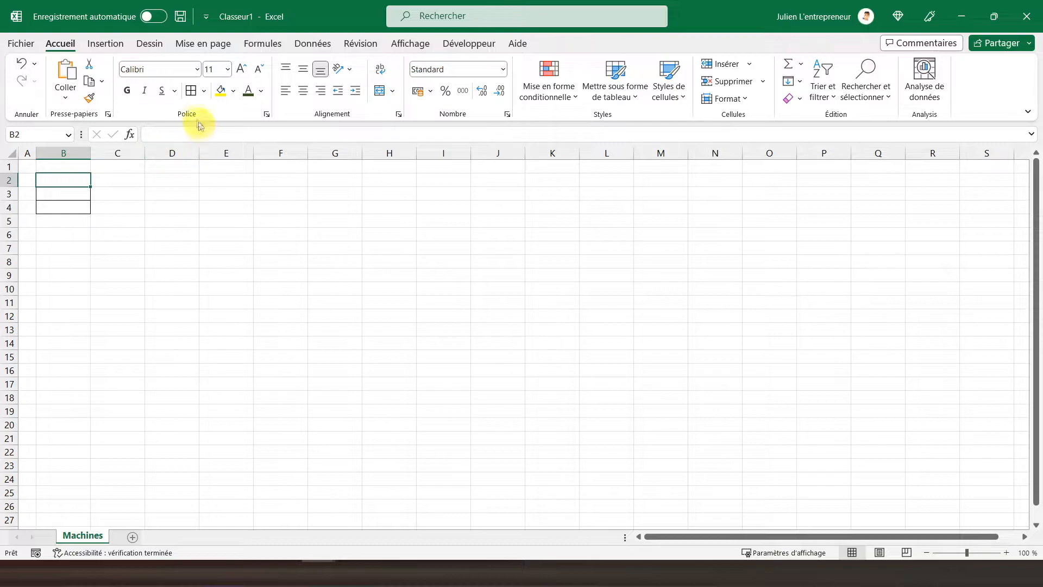
click(234, 93)
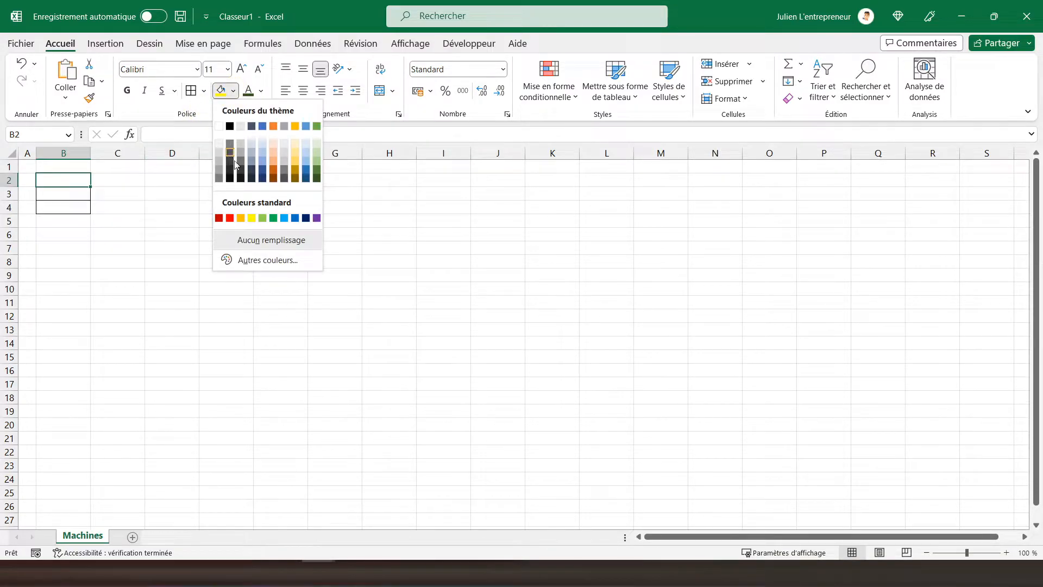
click(262, 218)
- Enter the legend labels Disponible, Réservé and Doublon in cells C2 to C4
click(108, 184)
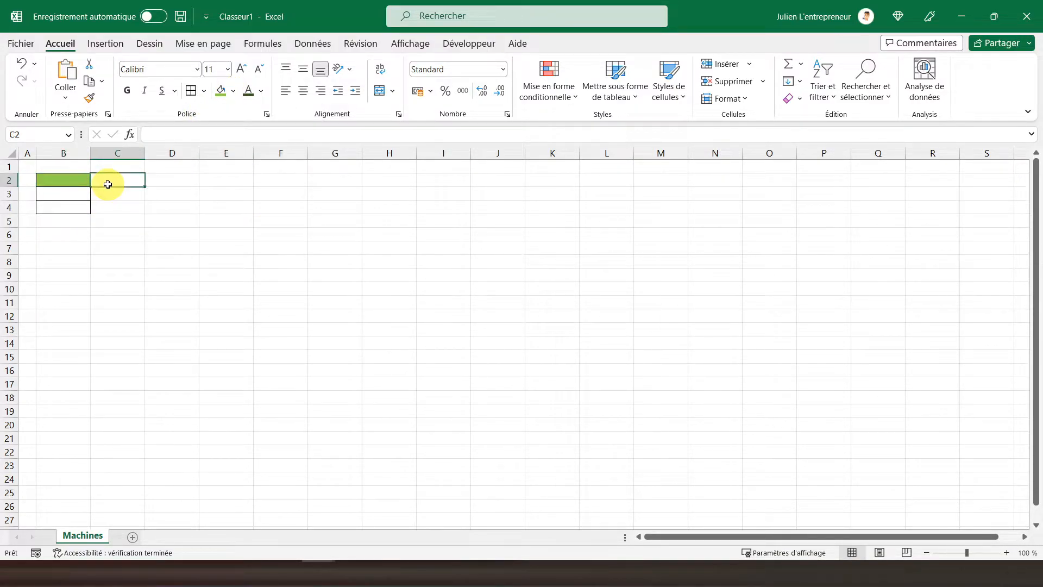
text(Di)
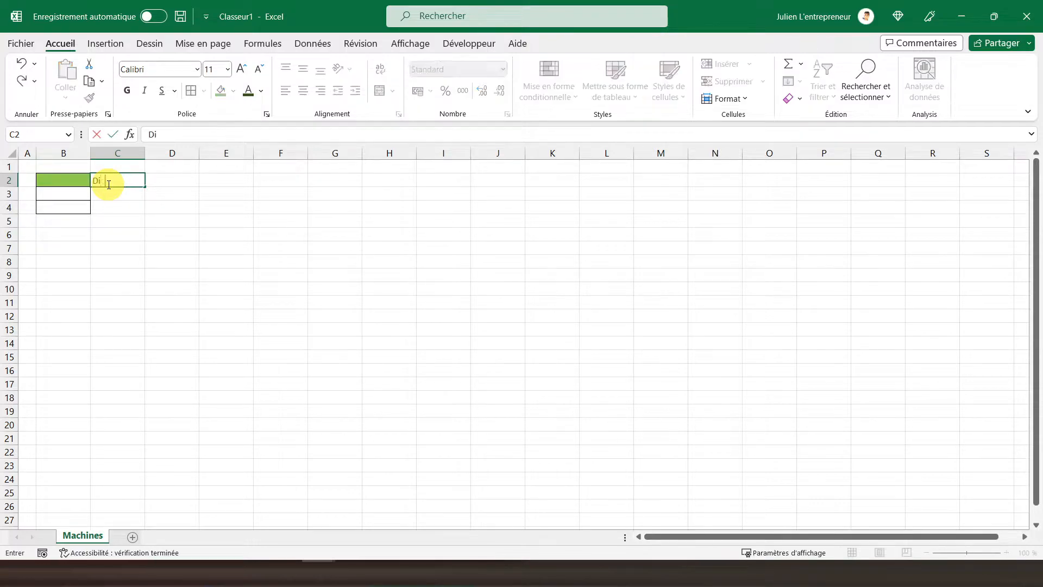
text(cpsponible)
key(Return)
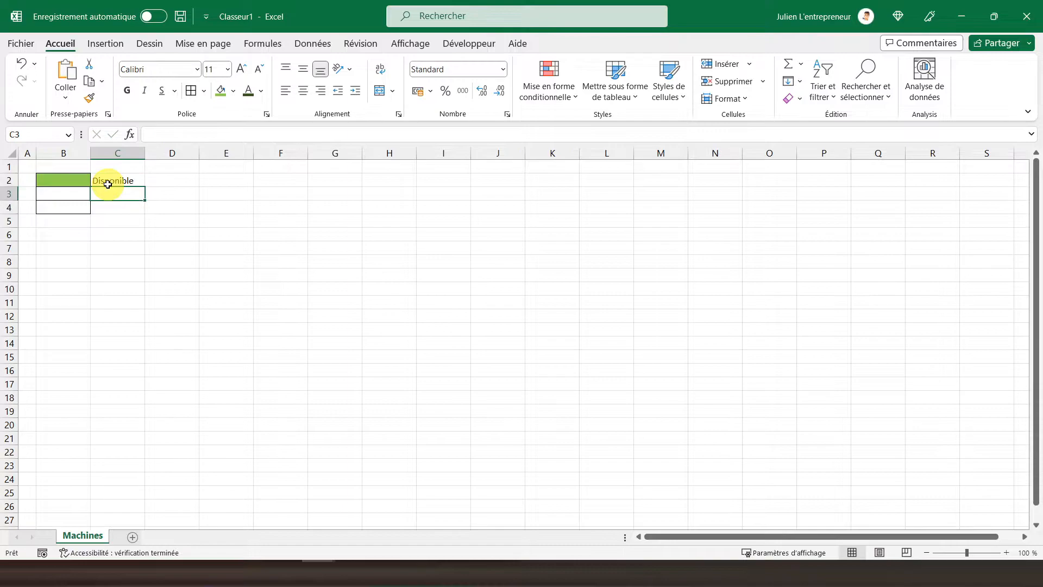
text(Réservé)
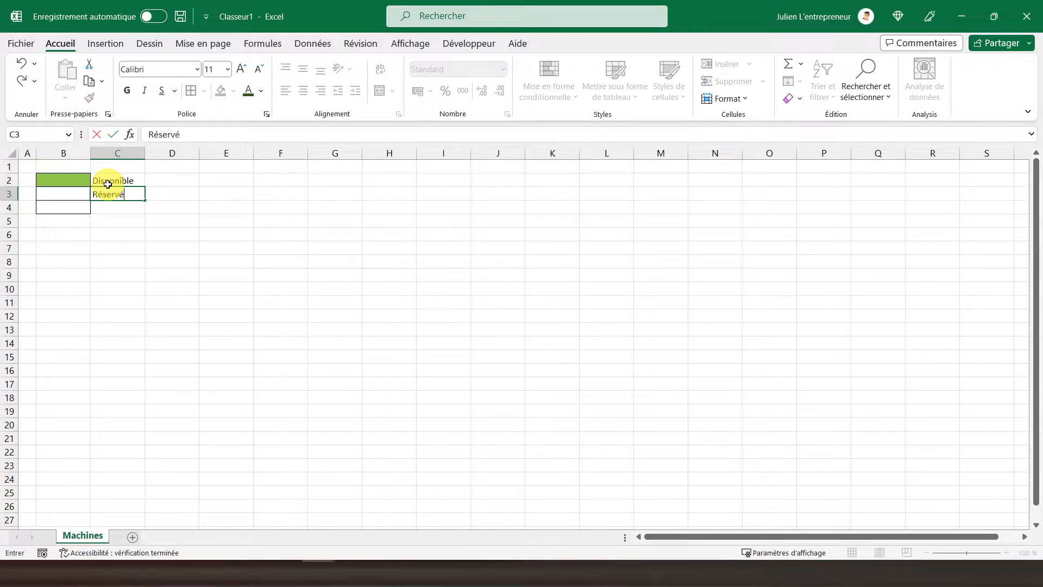
key(Return)
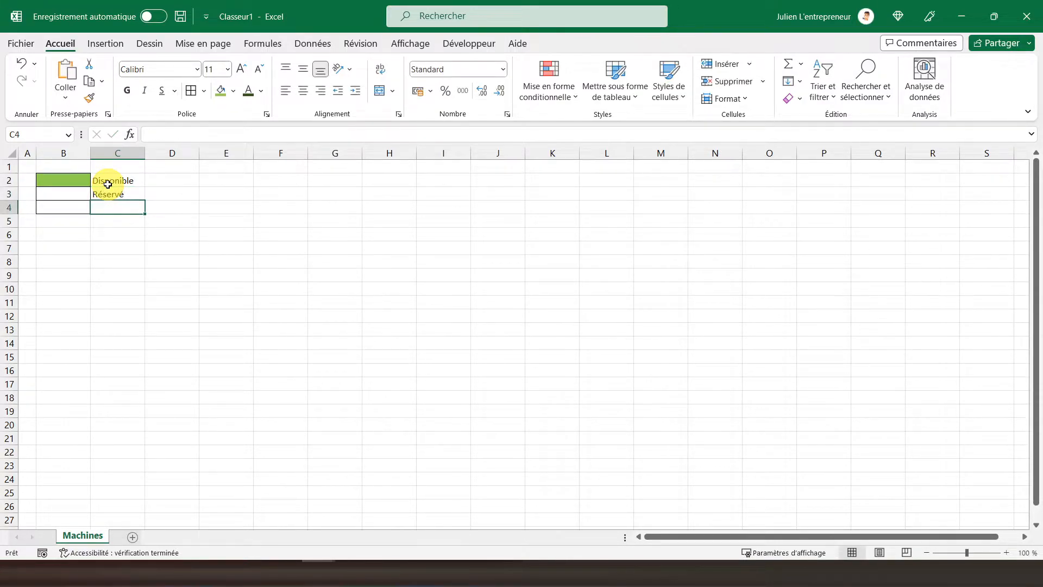
text(Doublon)
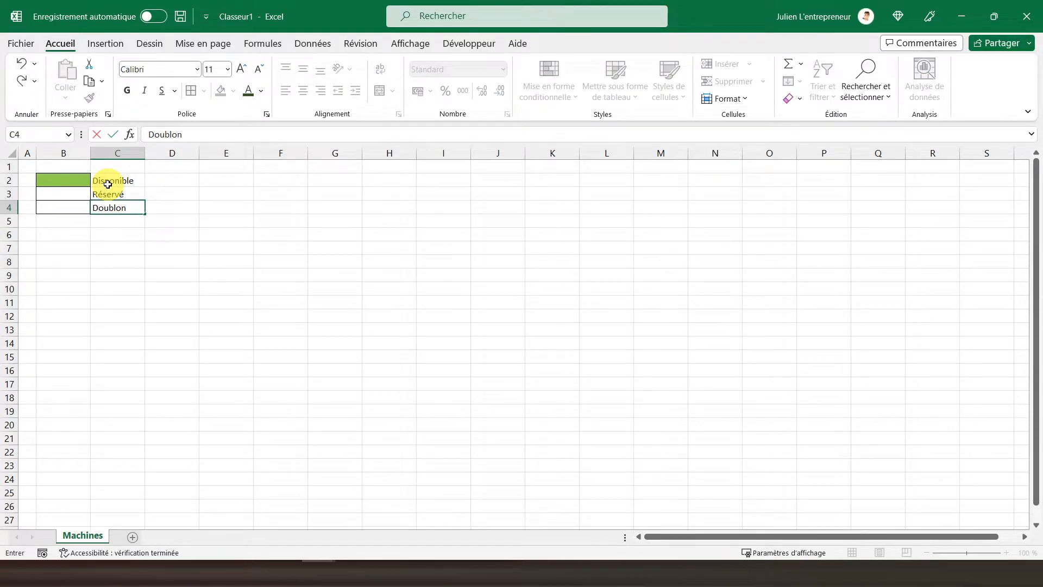
key(Return)
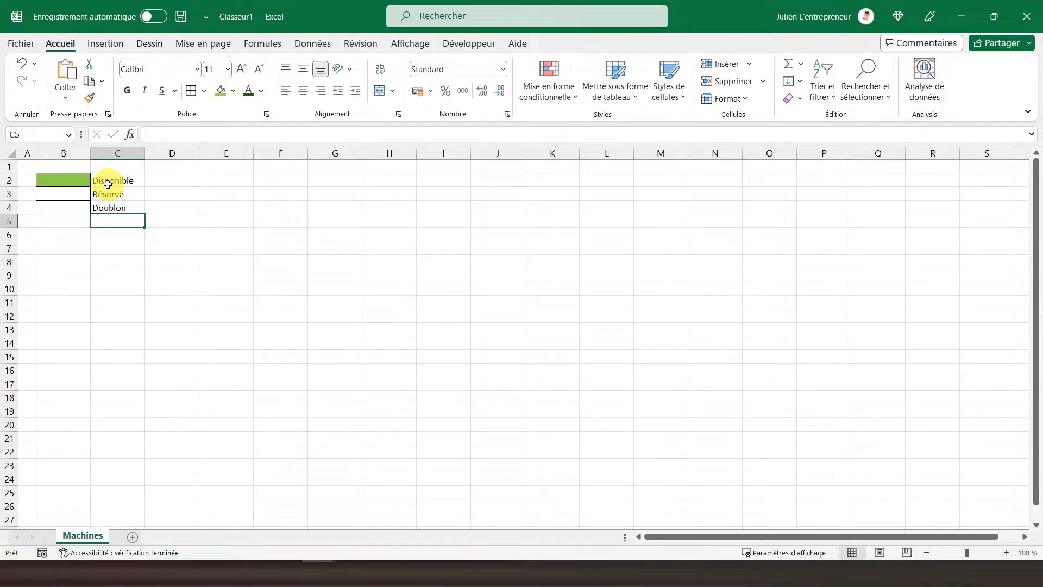
- Fill the Réservé box, B3, with standard orange and the Doublon box, B4, with standard red
key(Up)
key(Left)
key(Up)
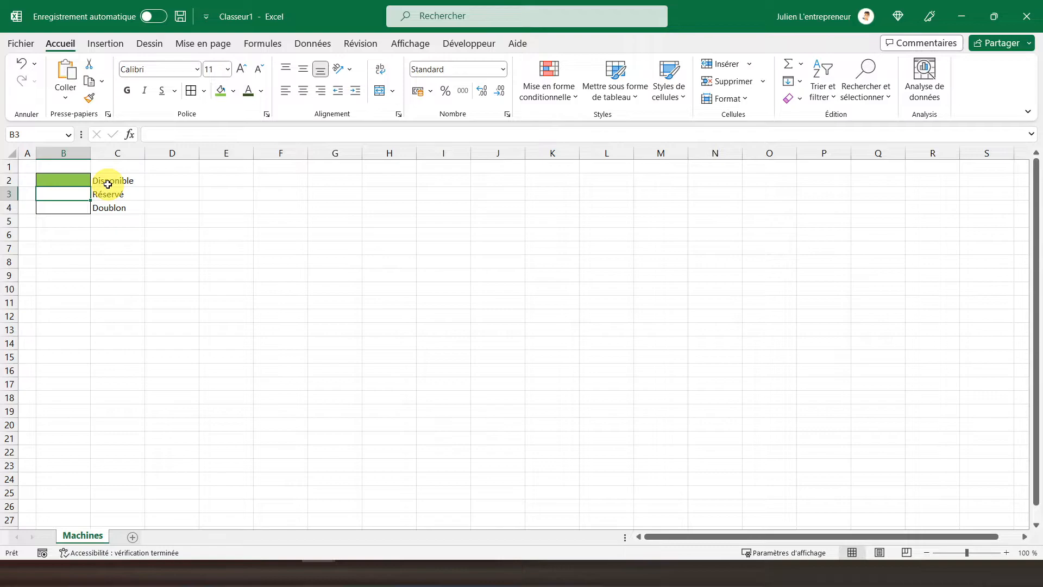
click(235, 93)
click(241, 218)
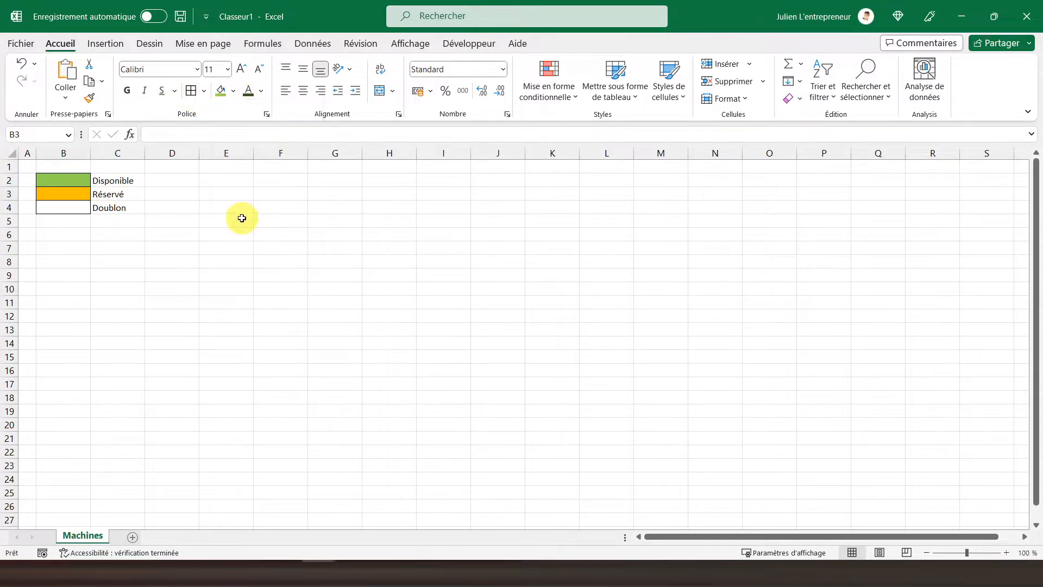
click(75, 205)
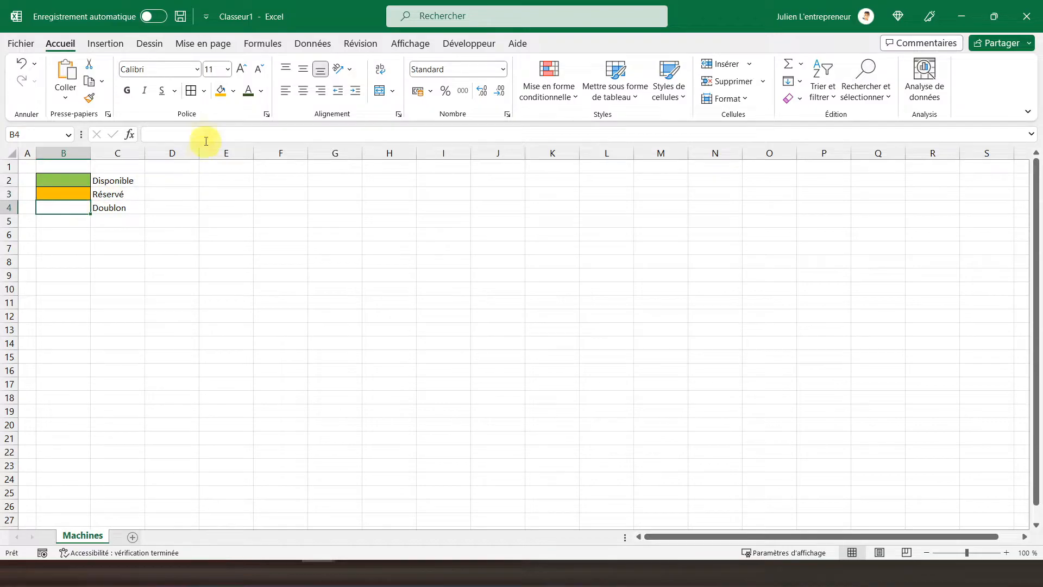
click(234, 92)
click(230, 218)
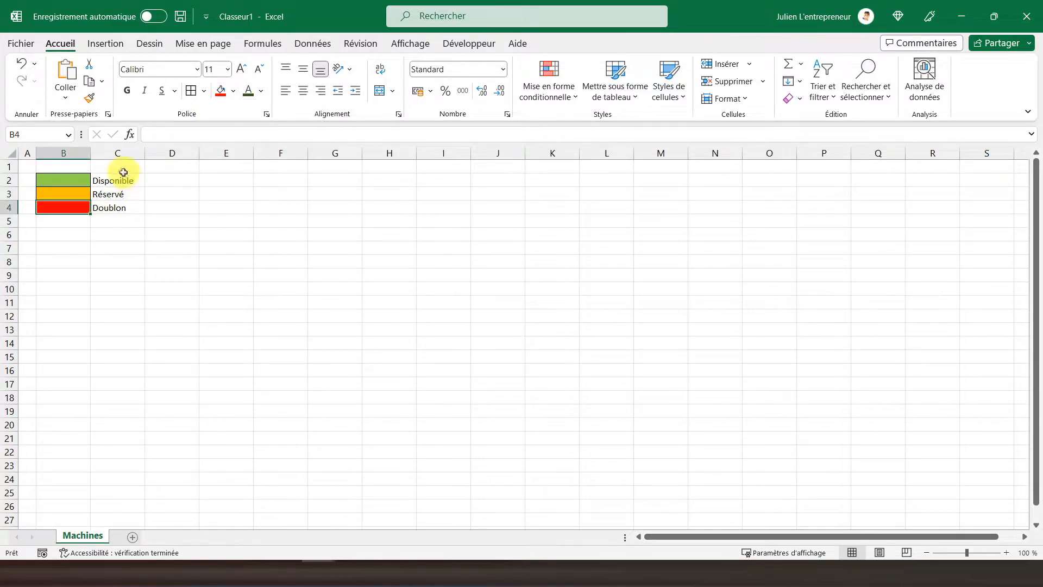
- Format the legend labels in C2:C4 as bold, centred text with borders around each cell
drag(123, 180, 119, 207)
click(126, 91)
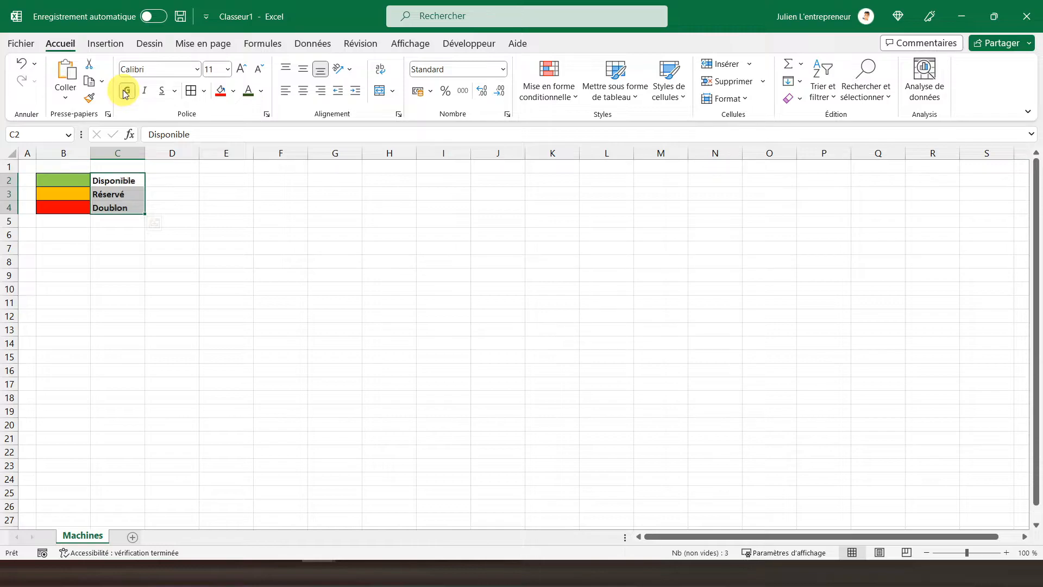
click(307, 91)
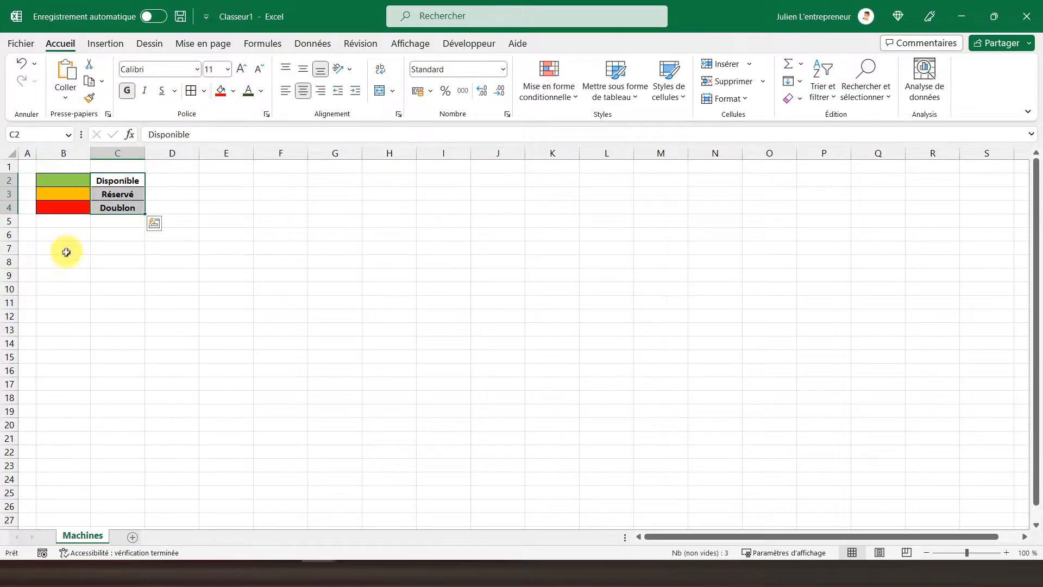
- Enter the table headers Machines in B5 and Forfait journalier in C5
click(67, 232)
click(70, 224)
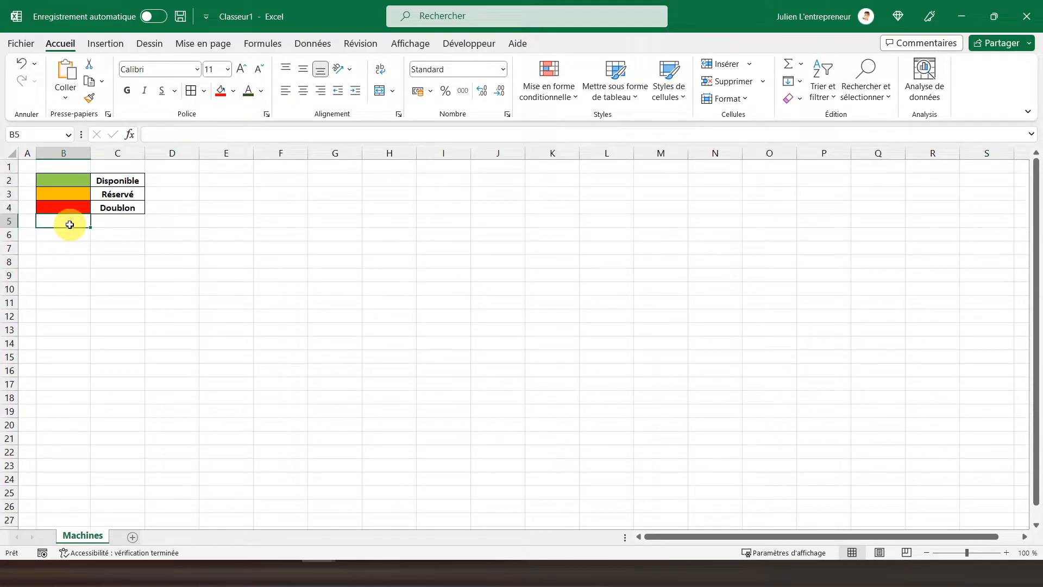
text(Machine)
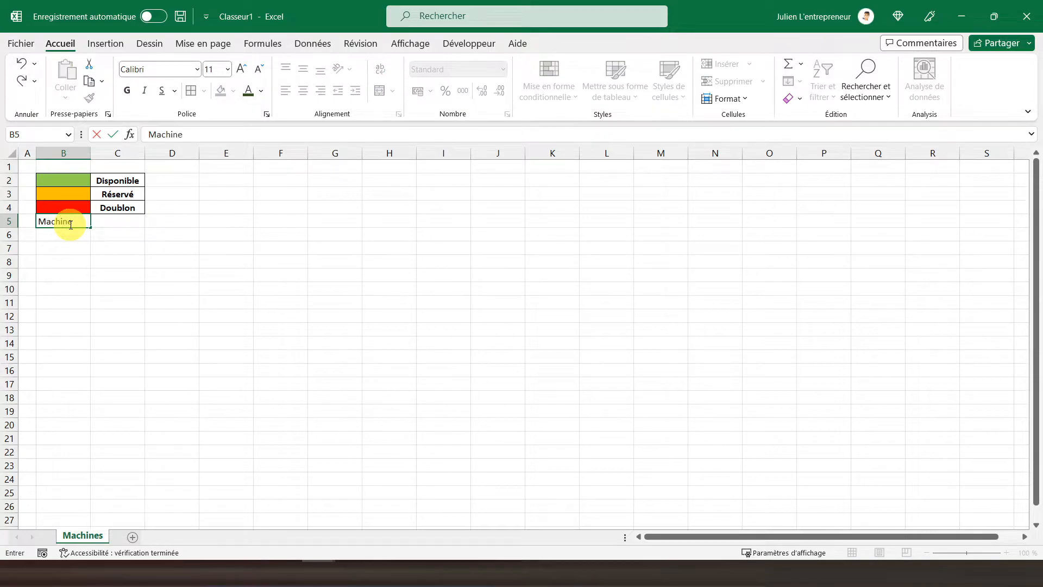
text(s)
key(Tab)
text(Forfai)
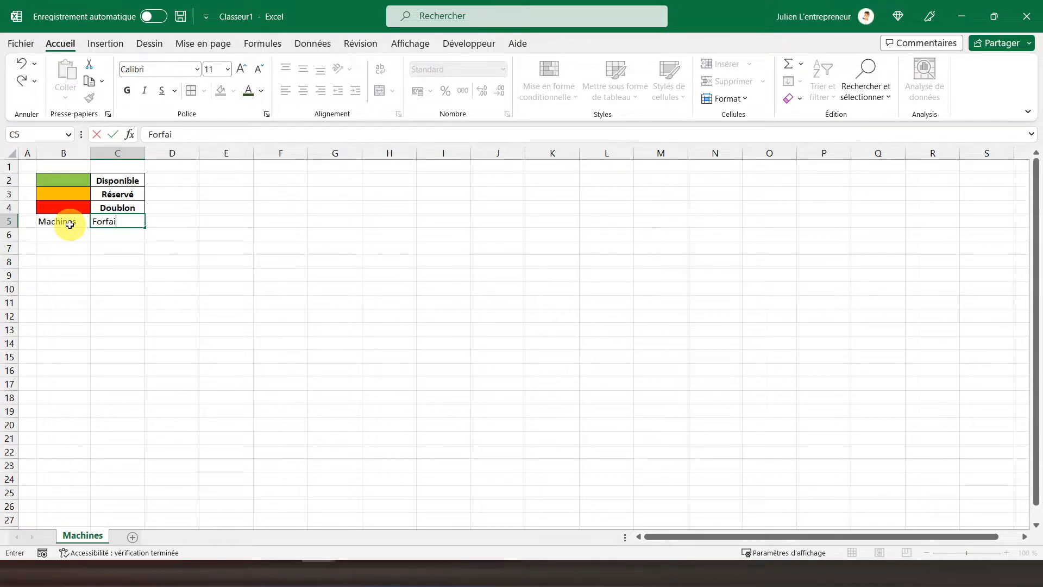
text(t journalier)
key(Return)
- Make the Machines header bold and fit column C's width to its content
click(108, 223)
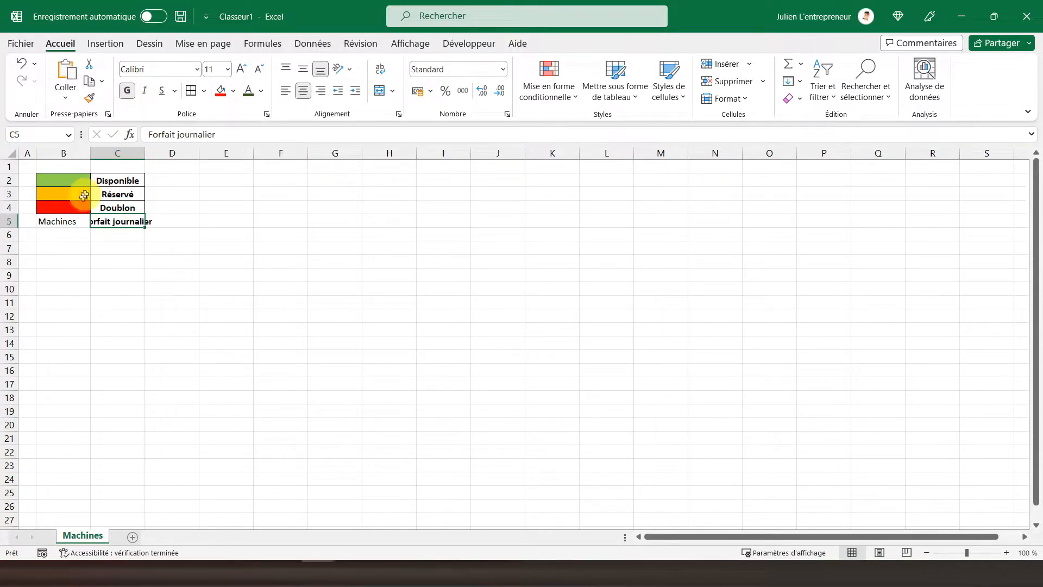
click(46, 221)
click(124, 92)
double_click(145, 147)
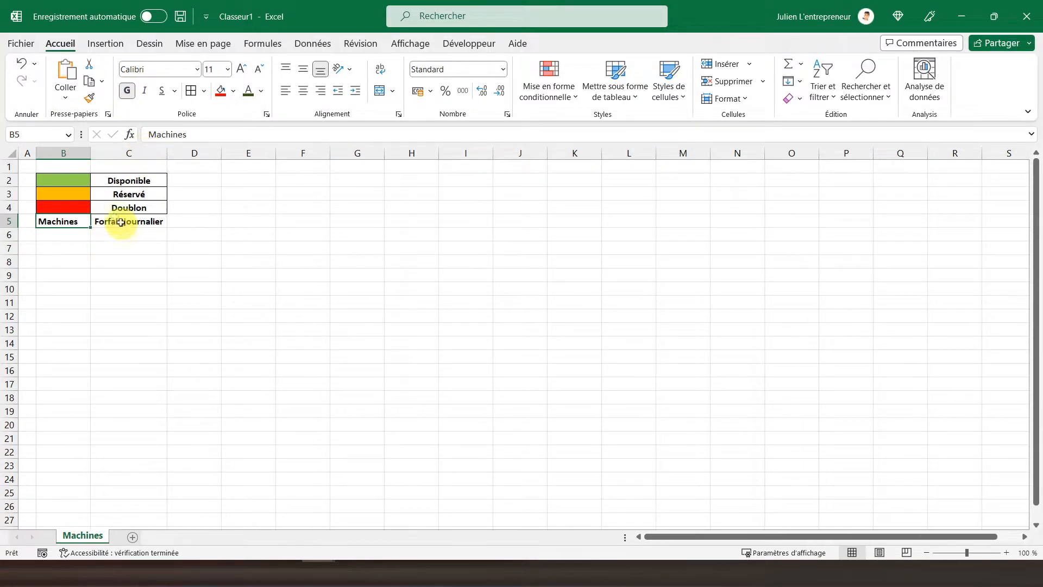
- Enter Machine 1 in B6 and fill the series down to Machine 12 in B17
click(65, 233)
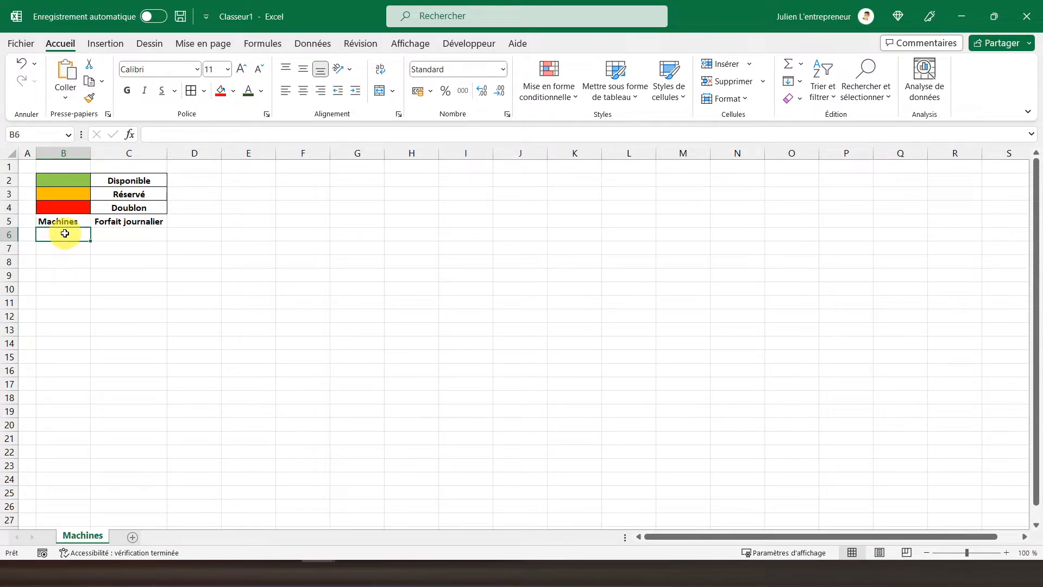
text(Machine )
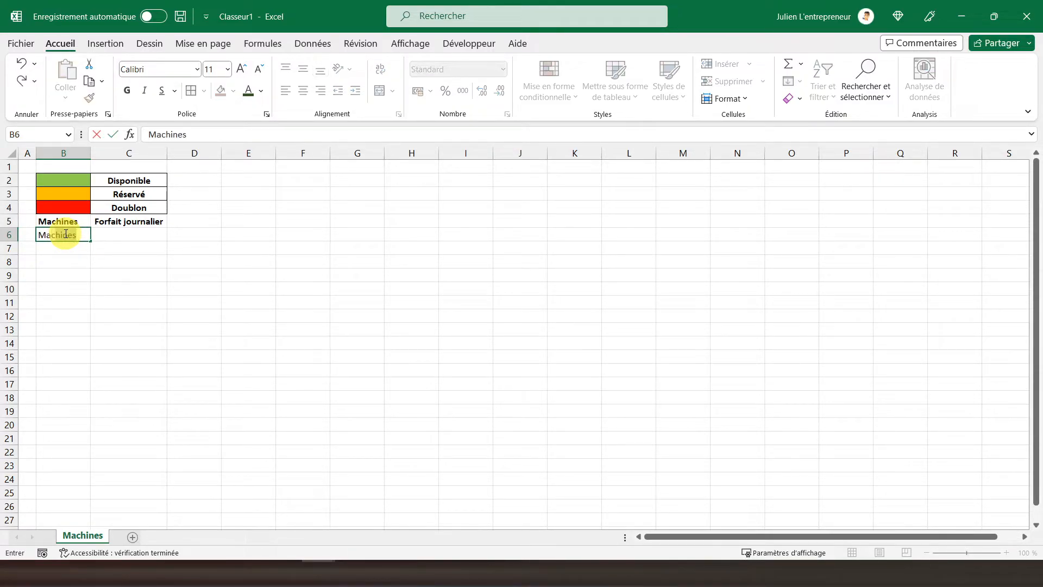
text(1)
key(Return)
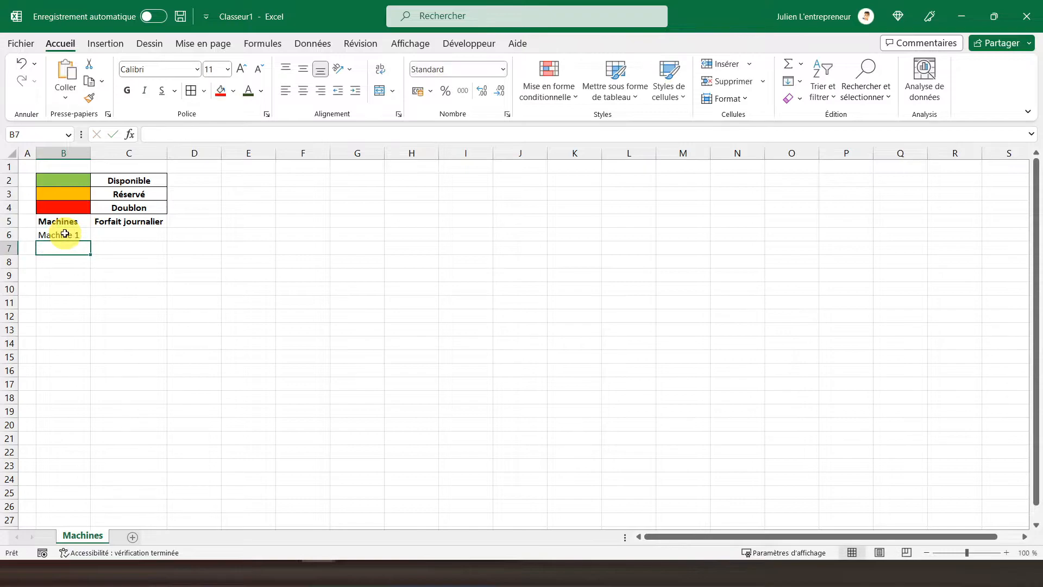
click(65, 233)
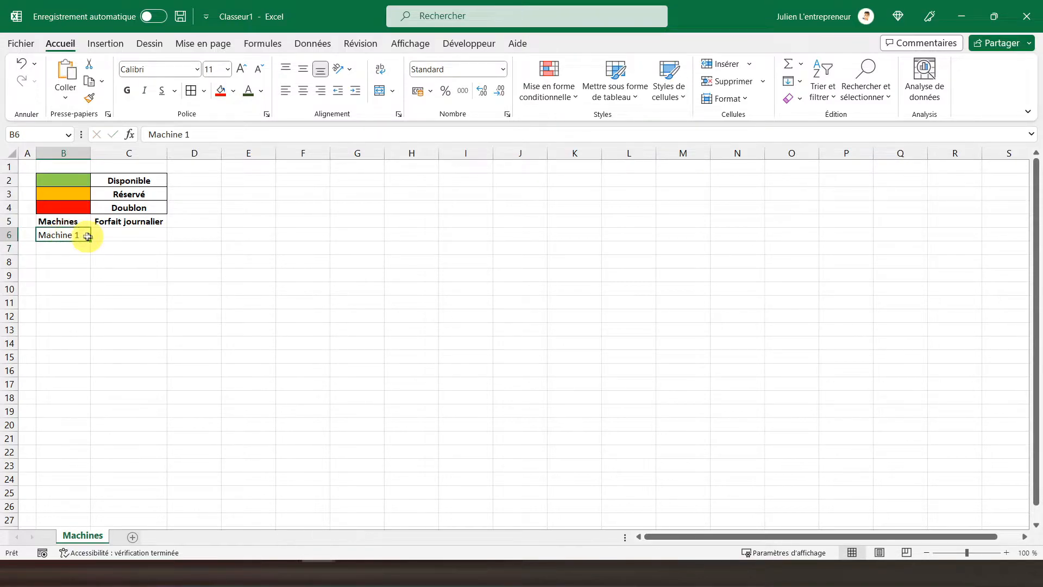
drag(90, 243, 88, 388)
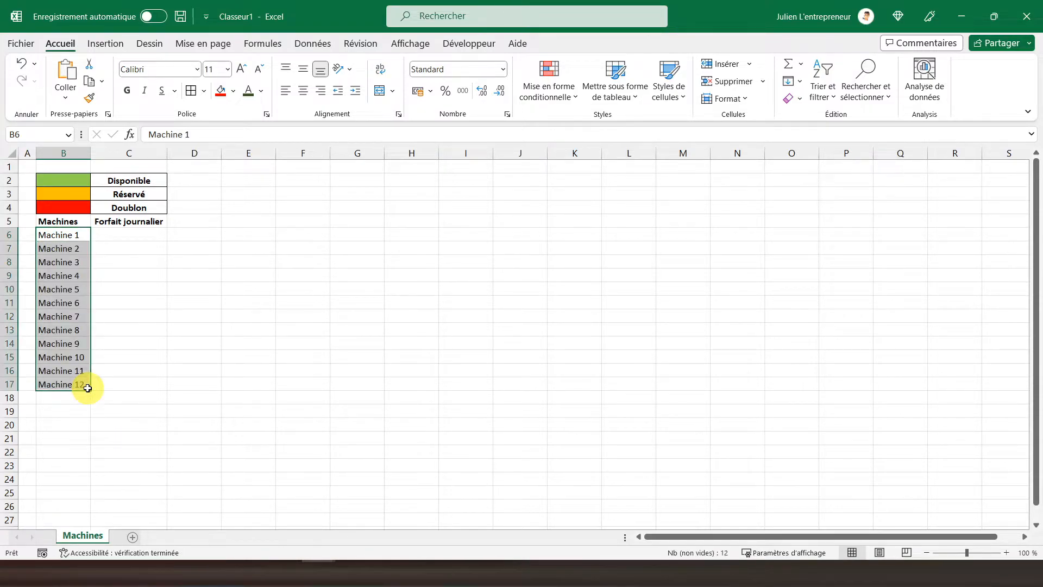
- Apply the accounting number format to the daily rate cells C6:C17
click(124, 237)
drag(120, 235, 105, 384)
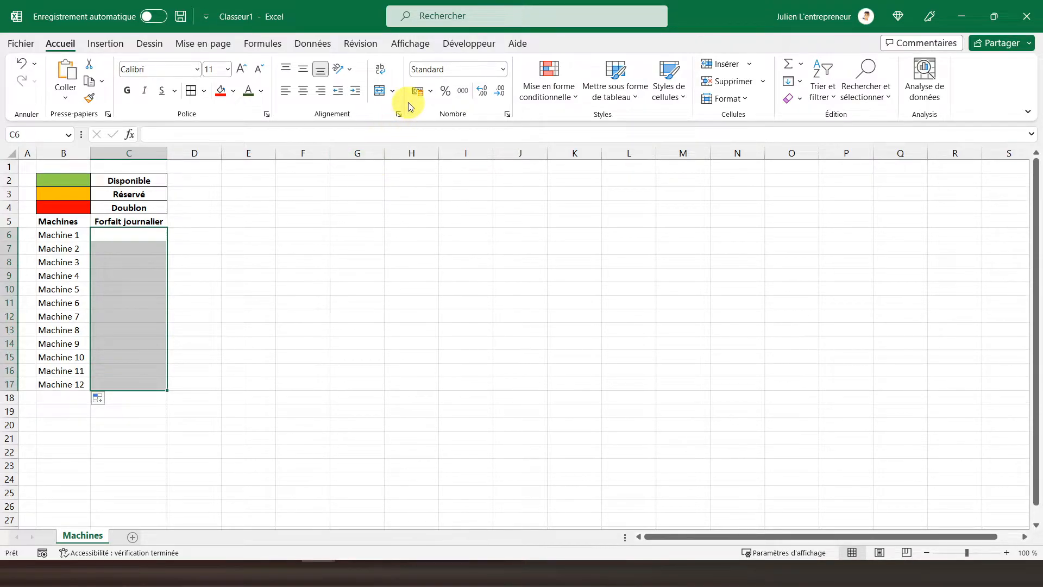
click(416, 92)
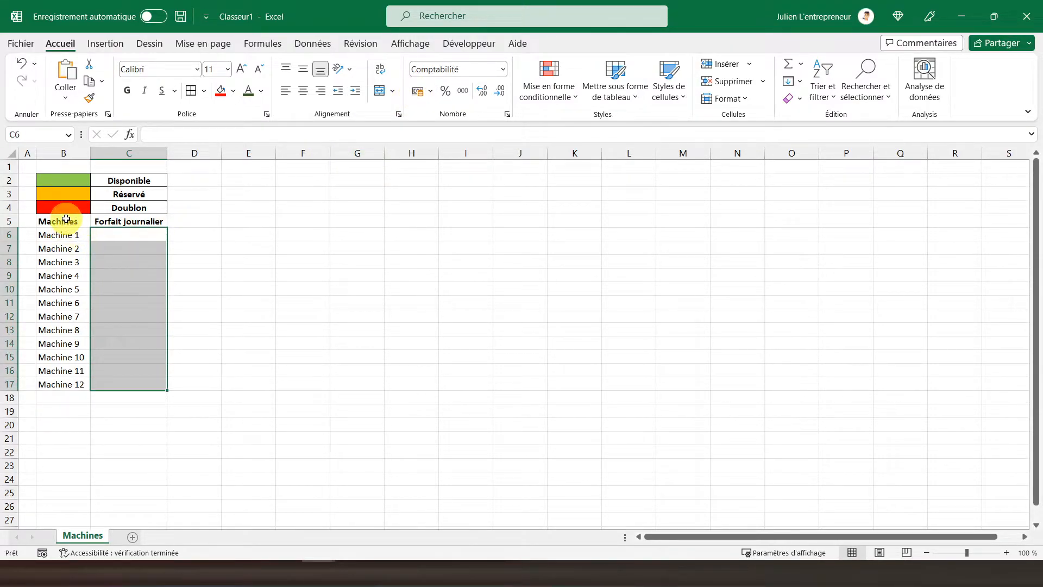
- Give the table B5:C17 a solid outline border and hairline inner borders
drag(59, 221, 123, 382)
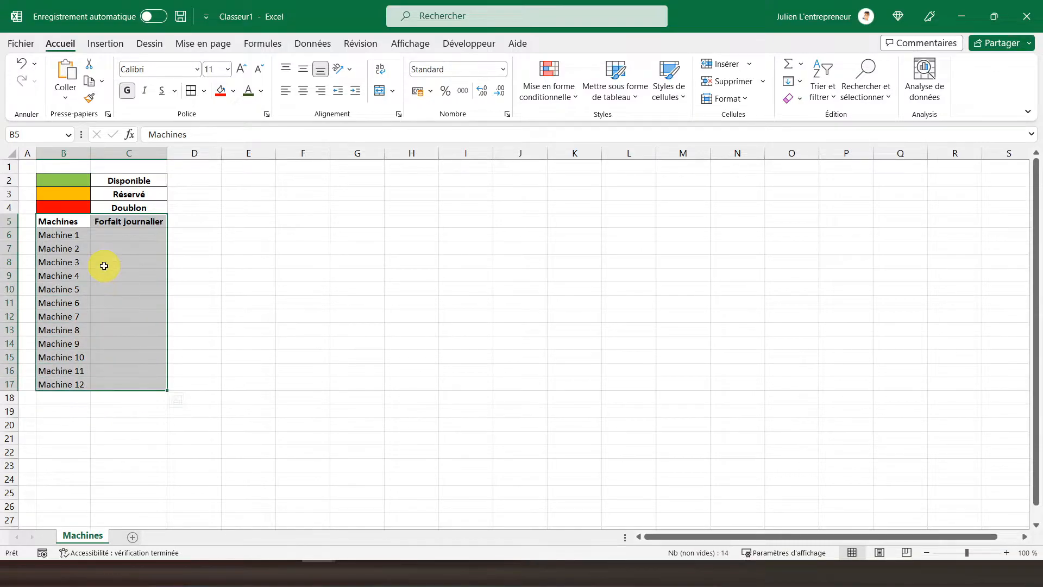
click(205, 91)
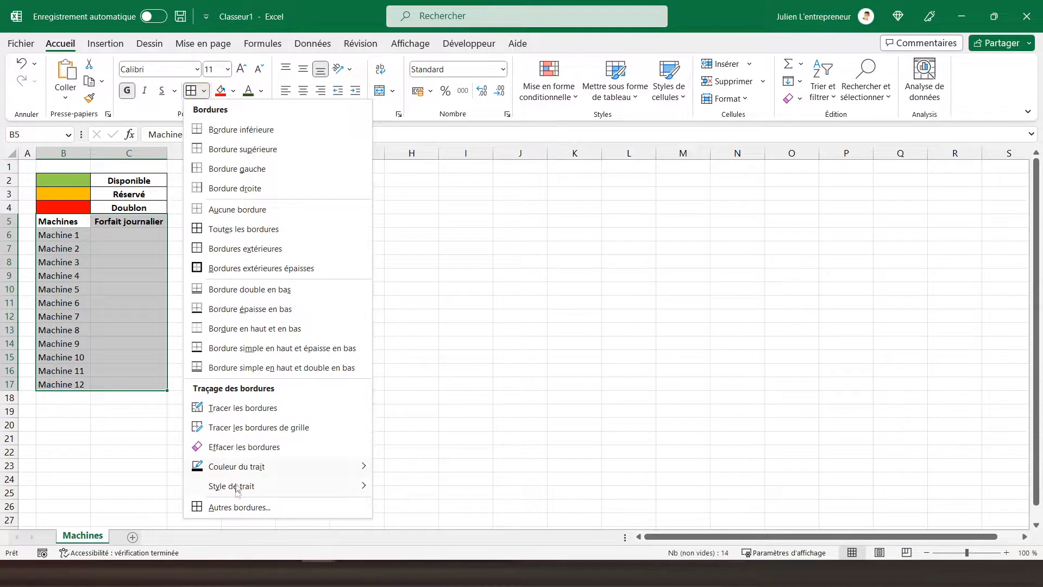
click(240, 506)
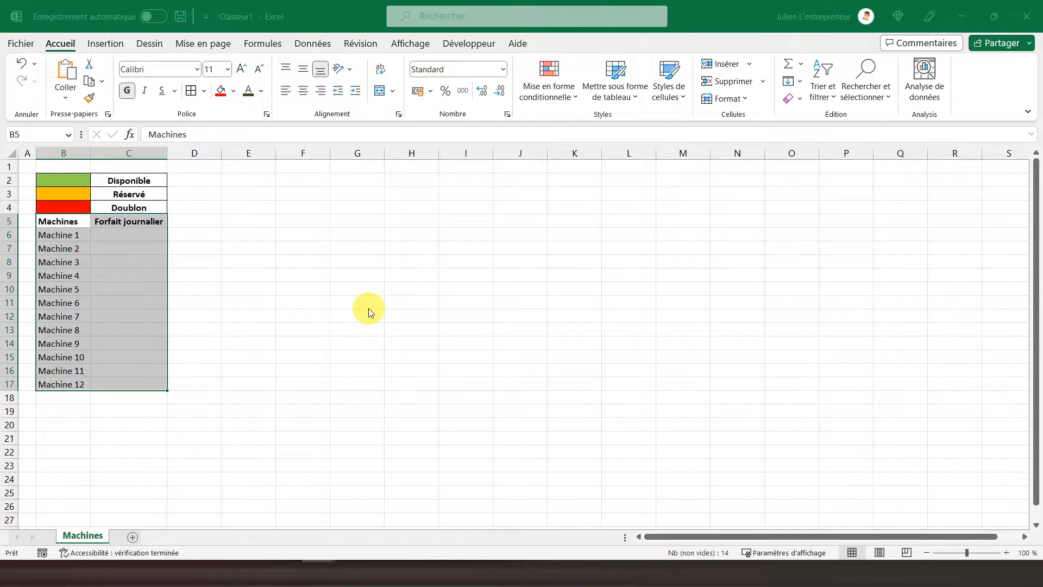
click(379, 110)
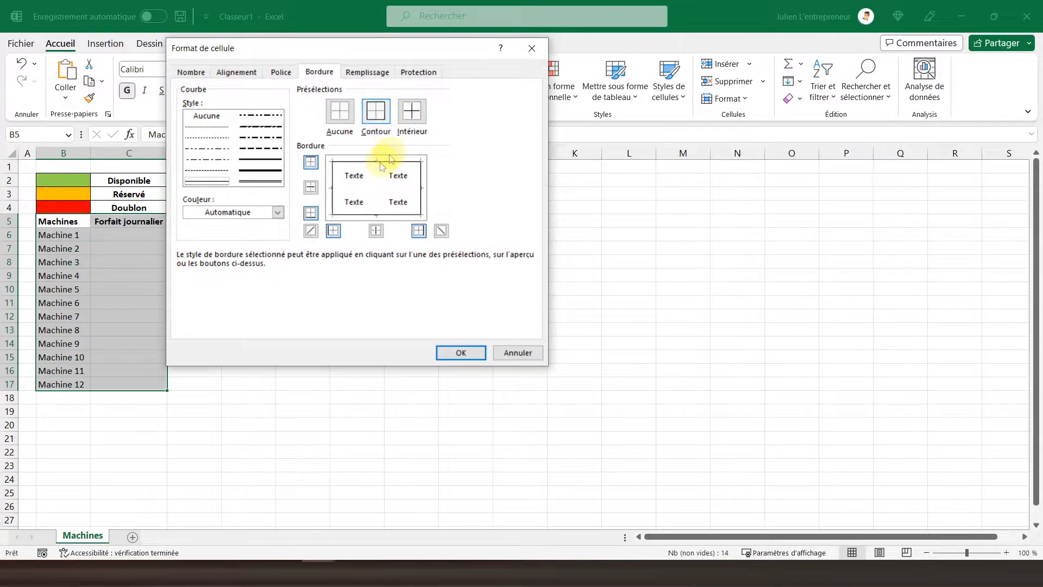
click(212, 129)
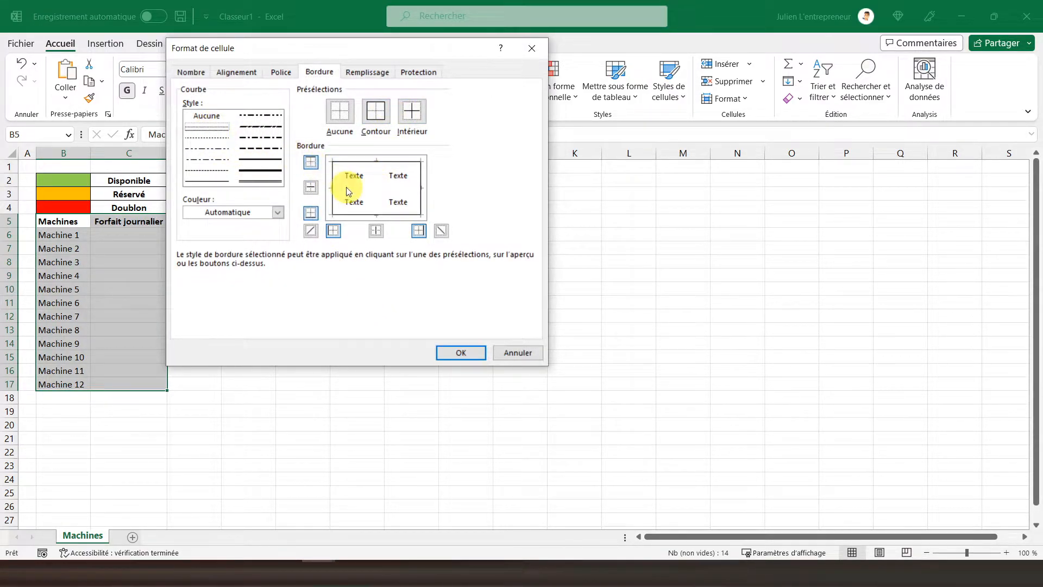
click(347, 189)
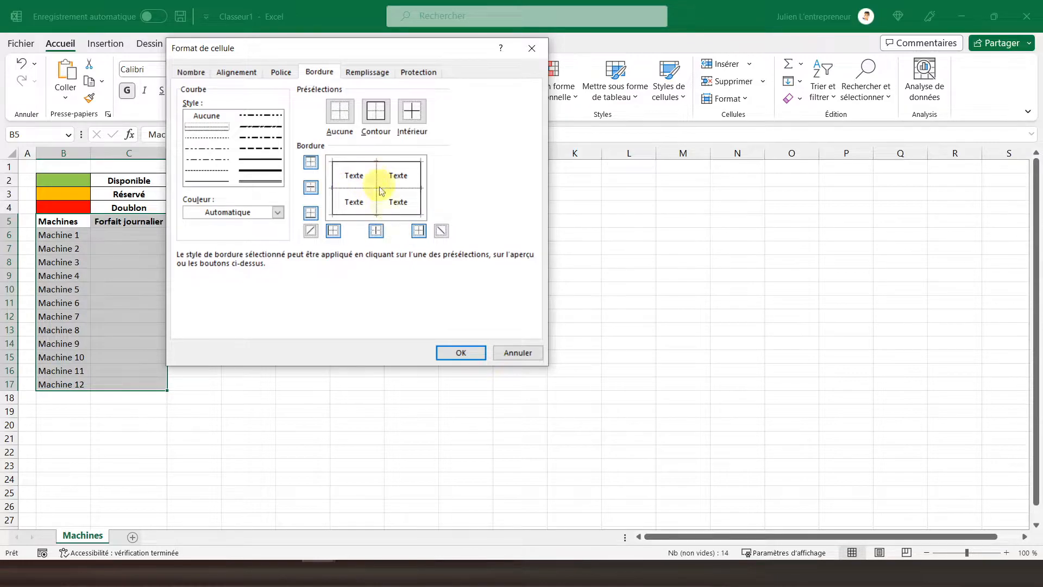
click(461, 352)
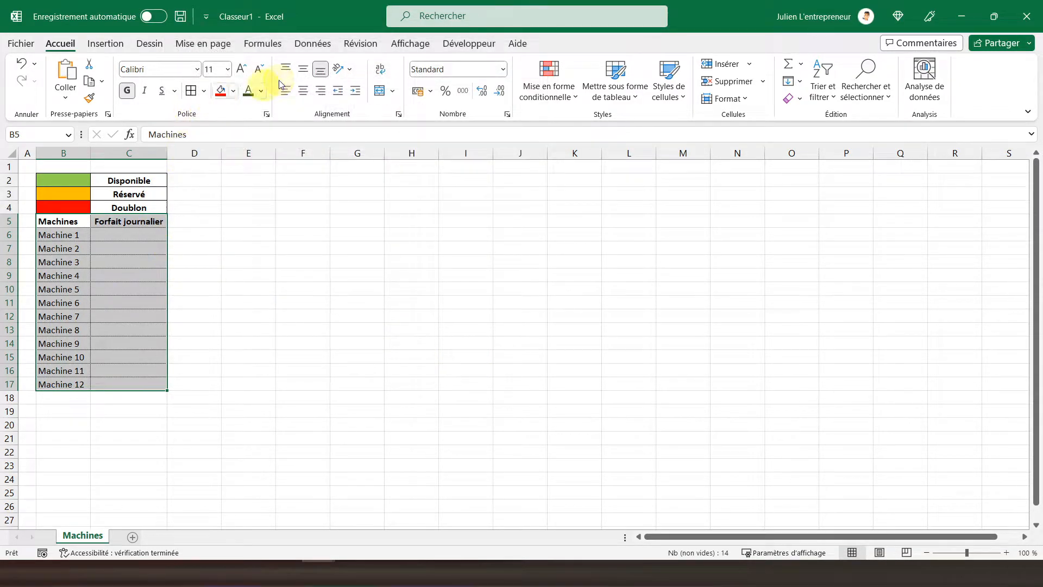
- Centre the contents of the table B5:C17 horizontally and vertically
click(302, 89)
click(303, 71)
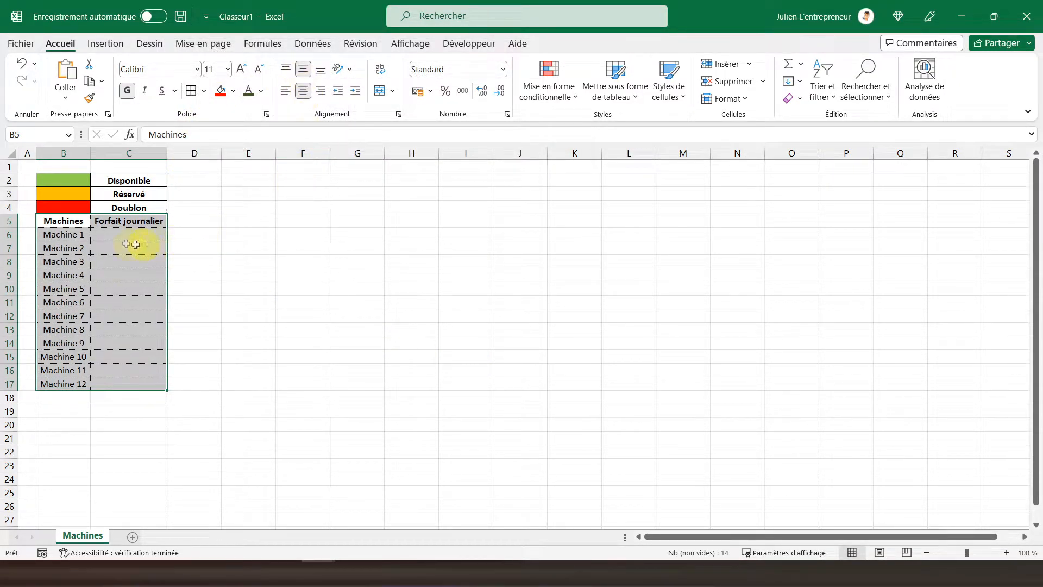
click(114, 236)
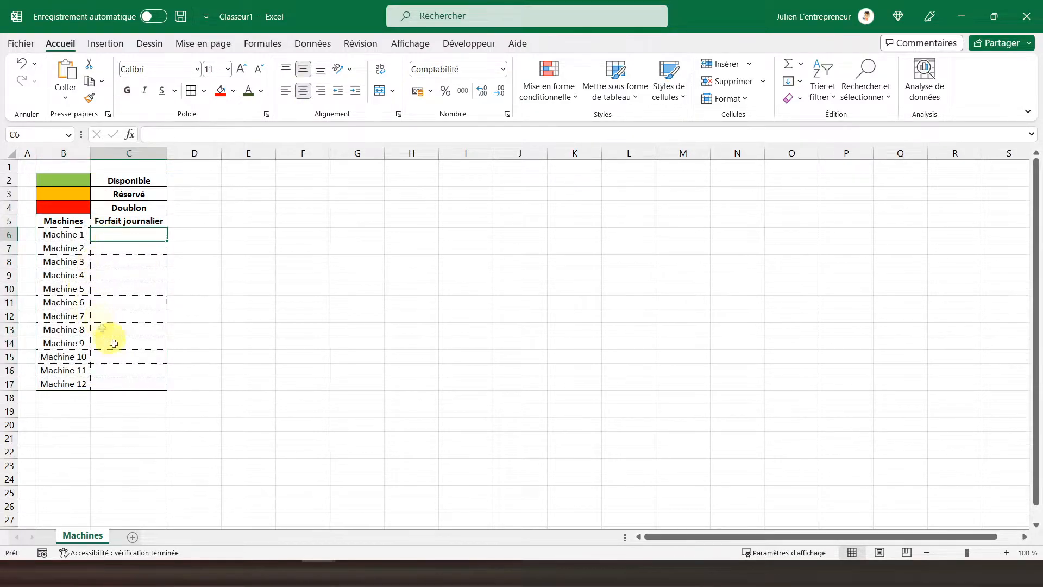
click(235, 359)
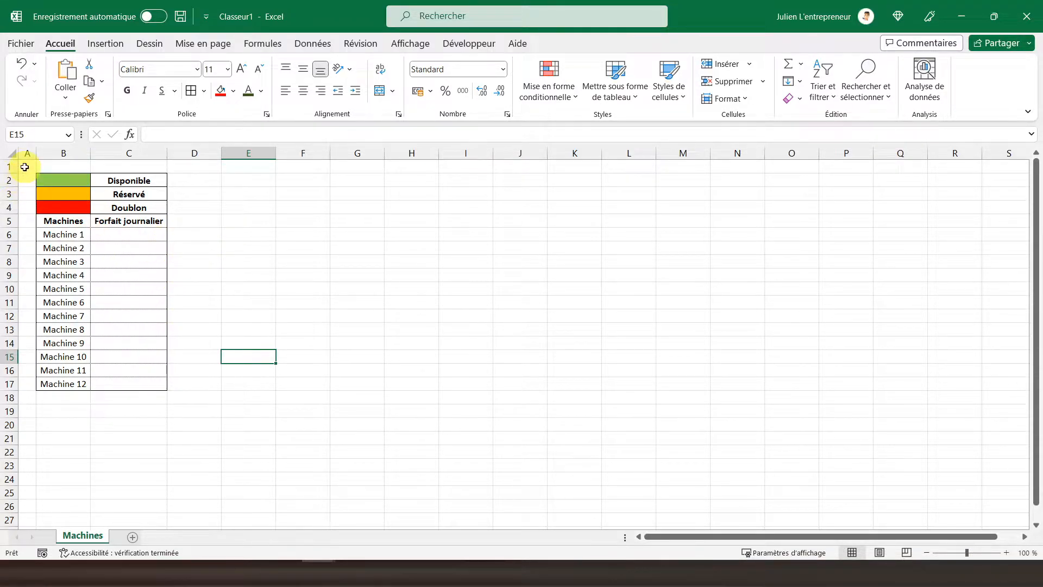
- Hide the gridlines on the Machines sheet
click(24, 165)
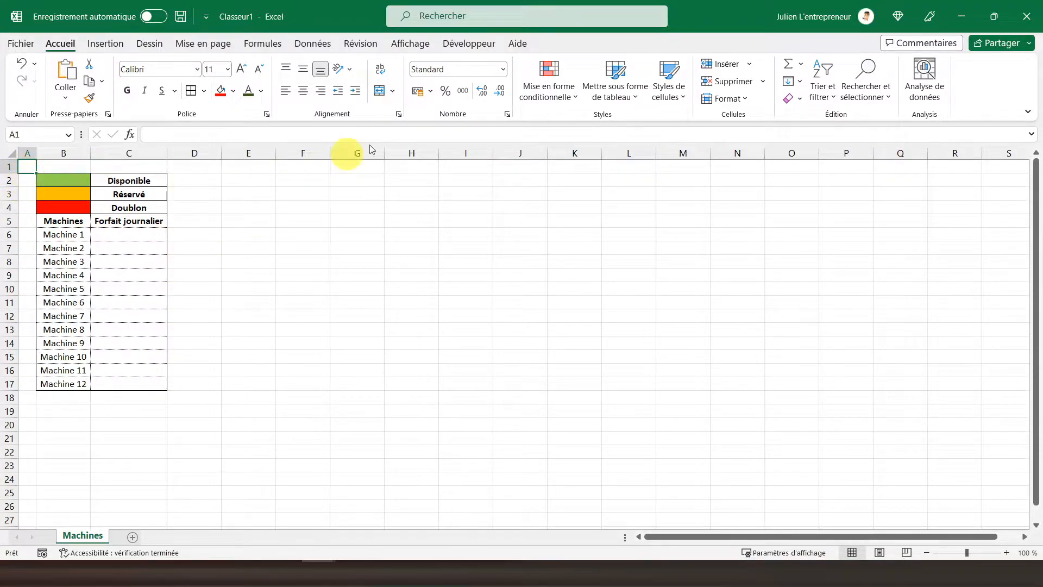
click(420, 46)
click(249, 96)
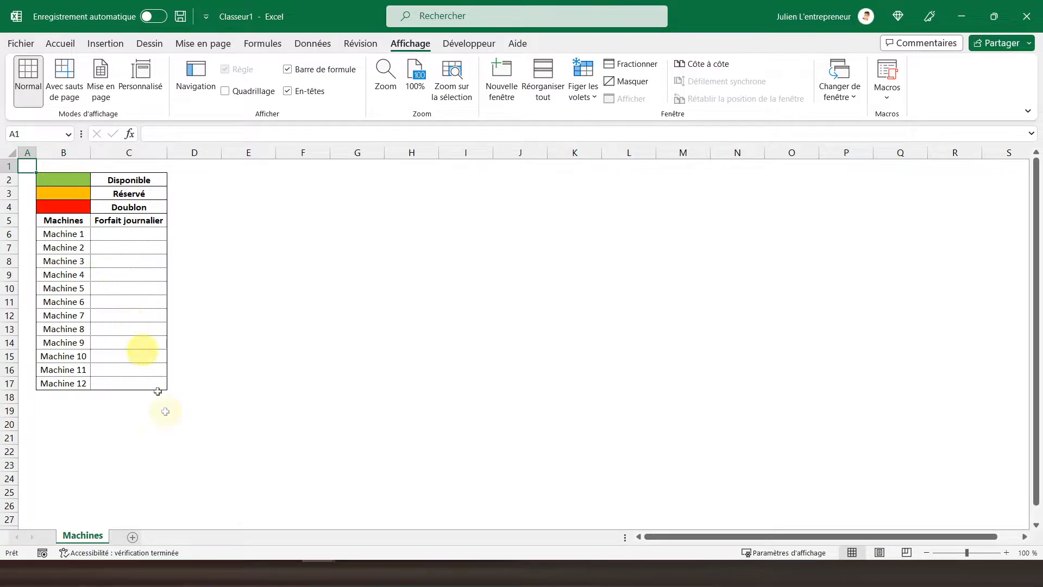
- Add a new sheet after Machines and name it Réservations
click(133, 538)
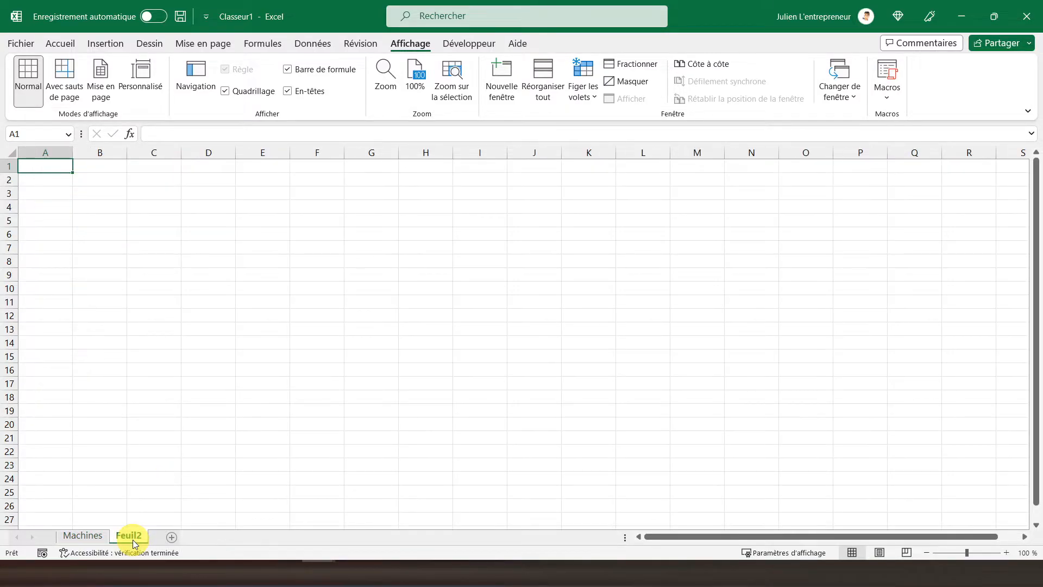
double_click(132, 537)
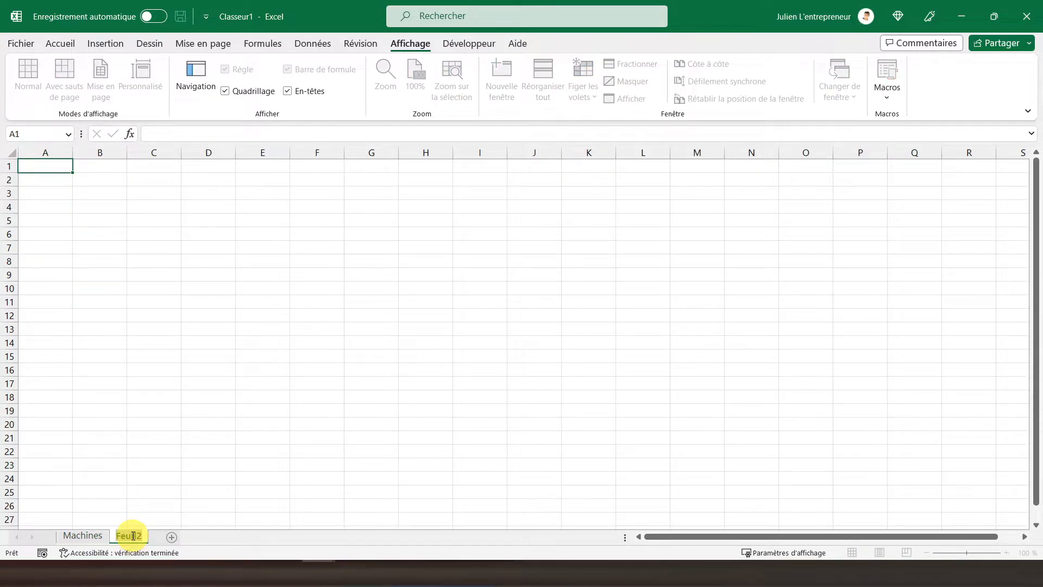
text(Réservations)
key(Return)
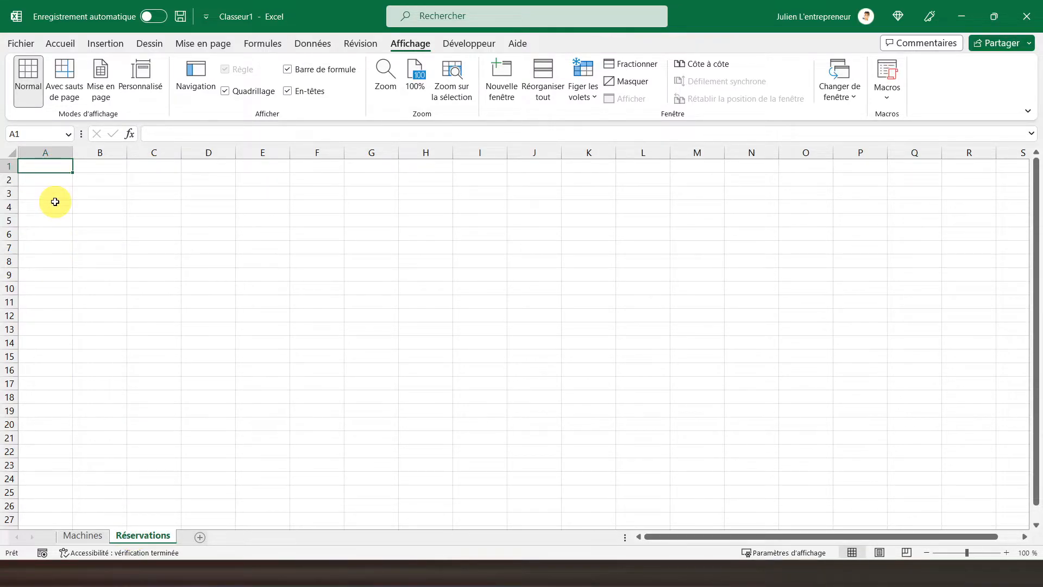
- Set the width of column A on the Réservations sheet to 3
click(83, 222)
click(54, 153)
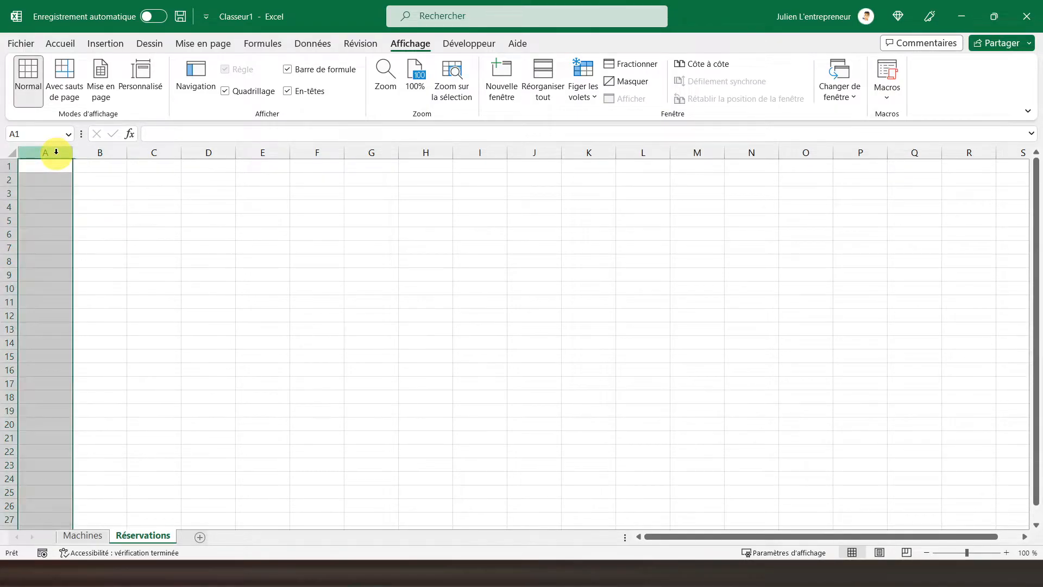
right_click(57, 154)
click(116, 372)
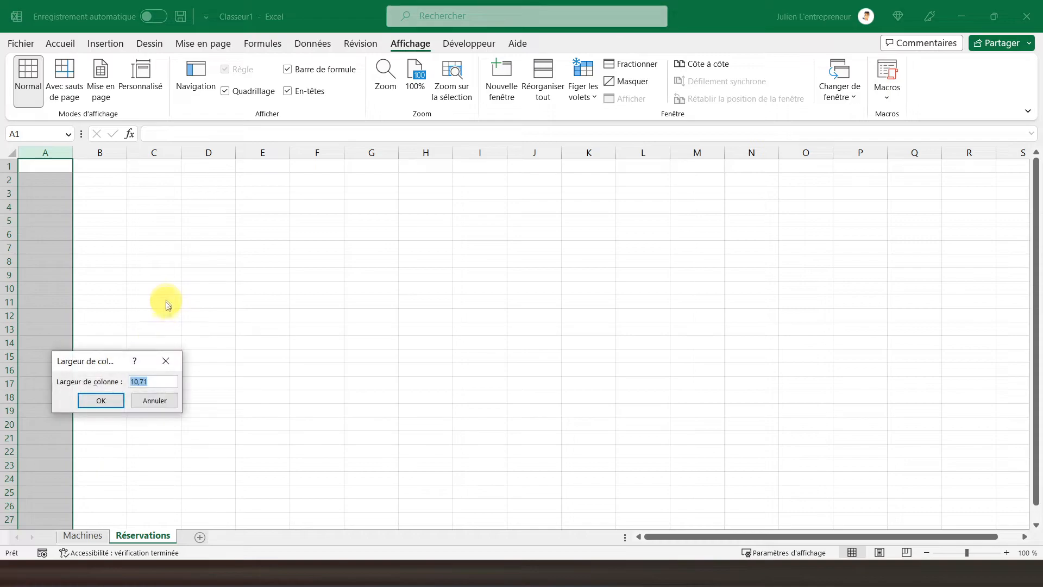
text(3)
key(Return)
- Enter the header N° in B5 and the numbers 1 and 2 in B6 and B7
click(72, 226)
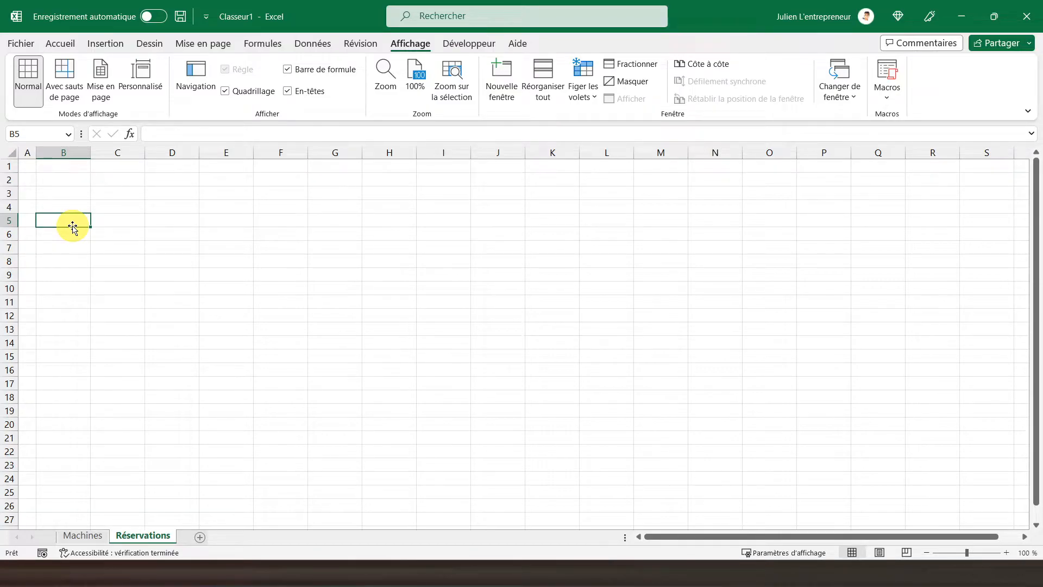
text(N°)
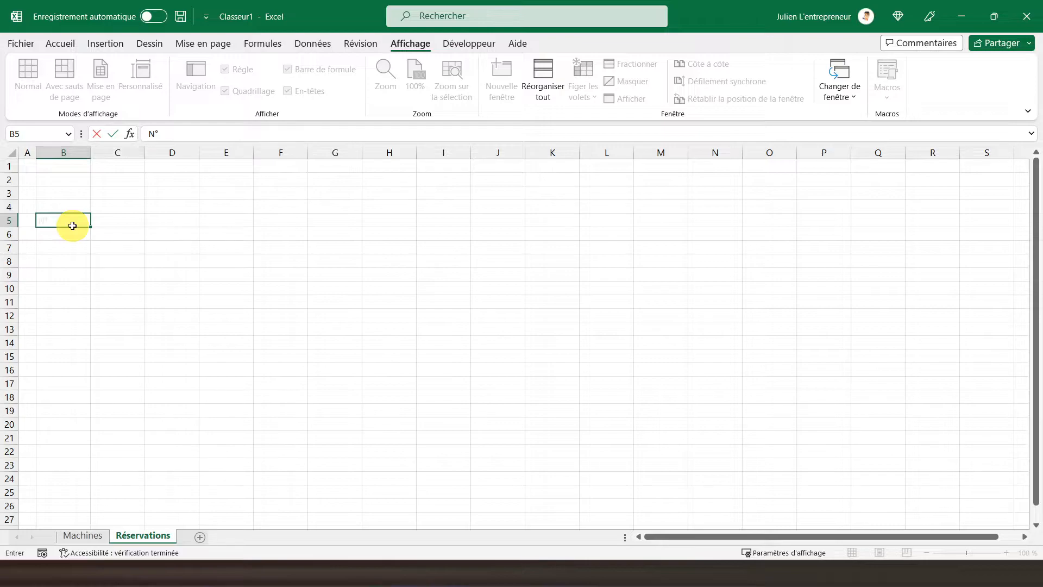
key(Tab)
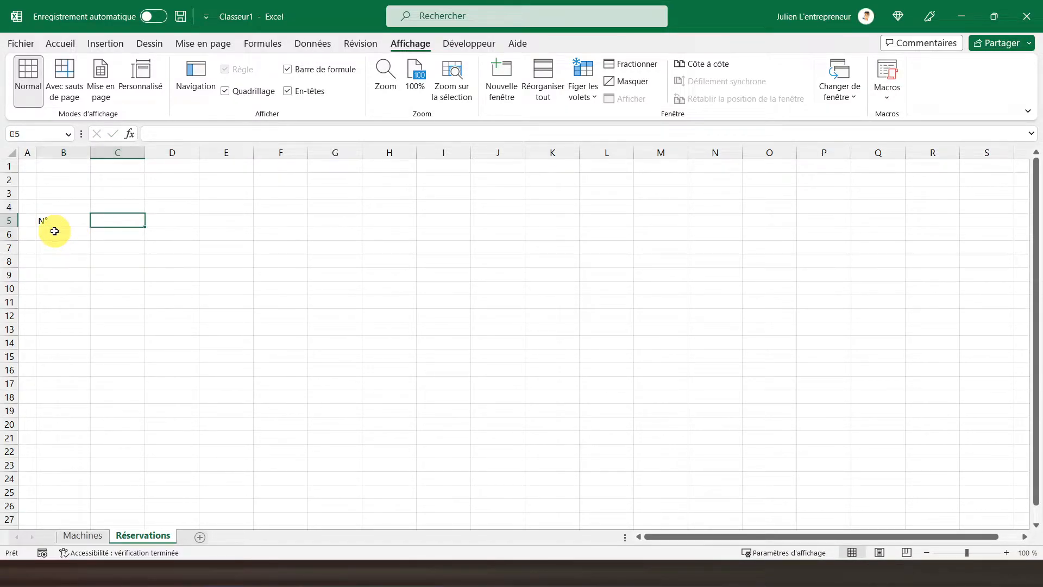
click(54, 231)
text(1)
key(Return)
text(2)
key(Return)
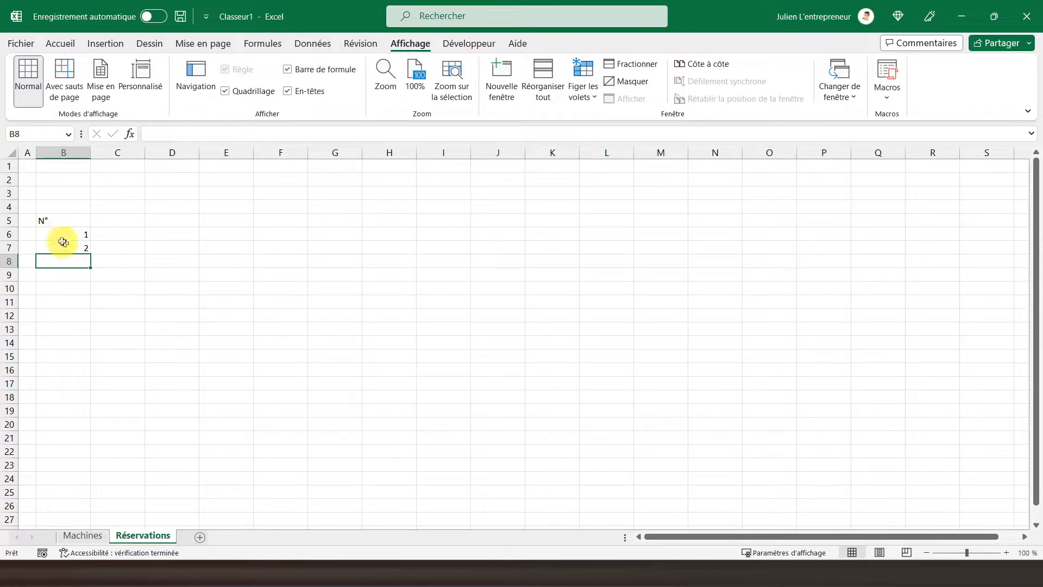
- Fill the numbering from B7 down to B100 as an incrementing series
click(66, 246)
drag(91, 254, 80, 400)
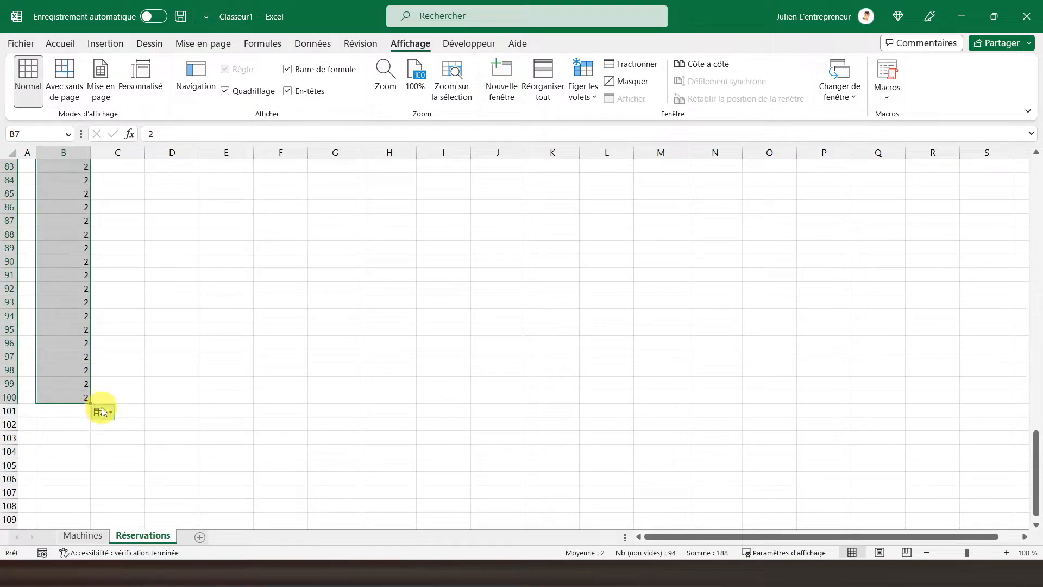
click(98, 411)
click(82, 442)
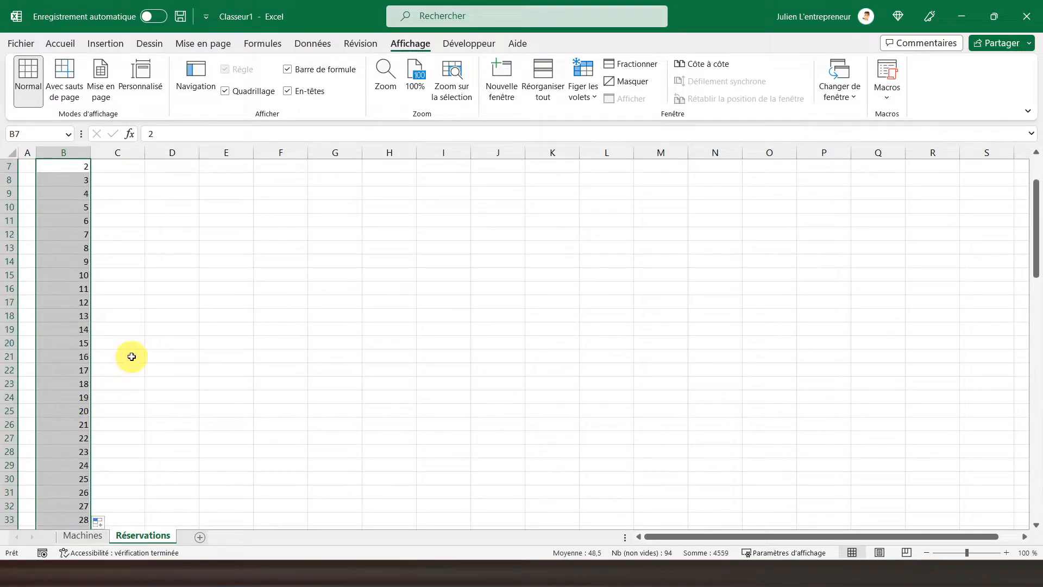
- Enter the header Machine in C5 of the Réservations sheet
scroll(128, 356, up, 2)
click(119, 221)
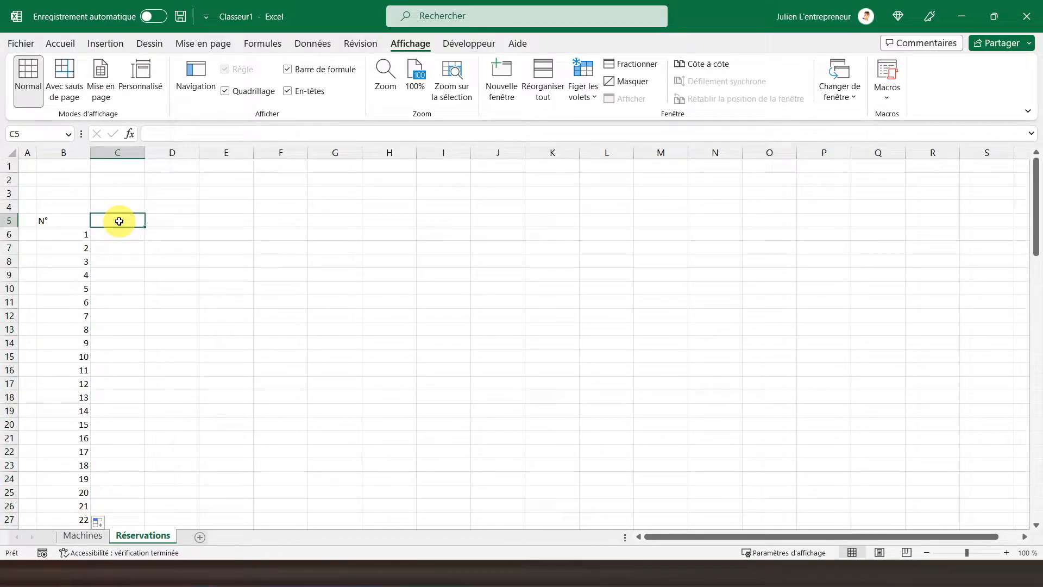
text(Machine)
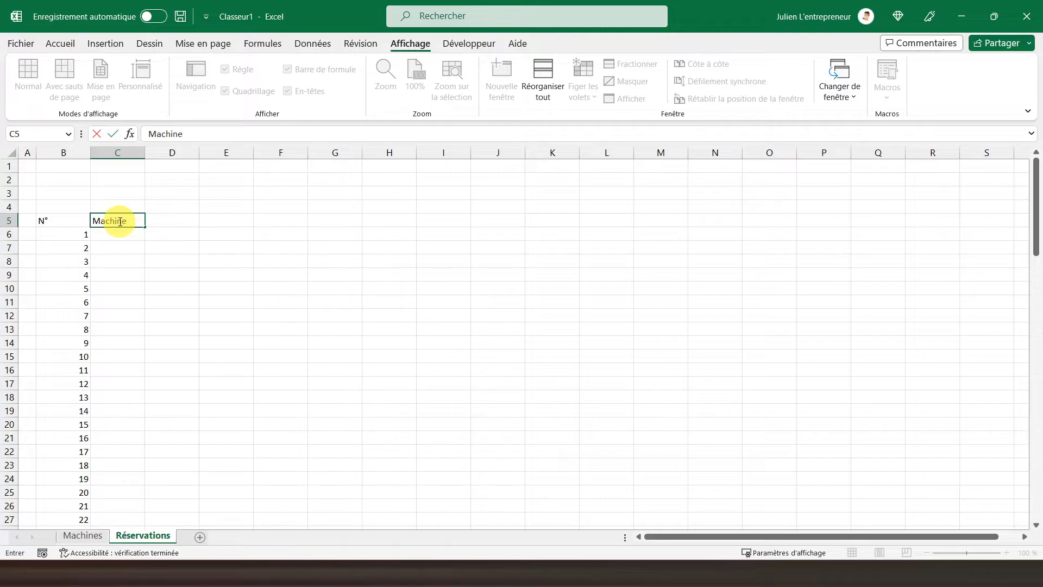
key(Return)
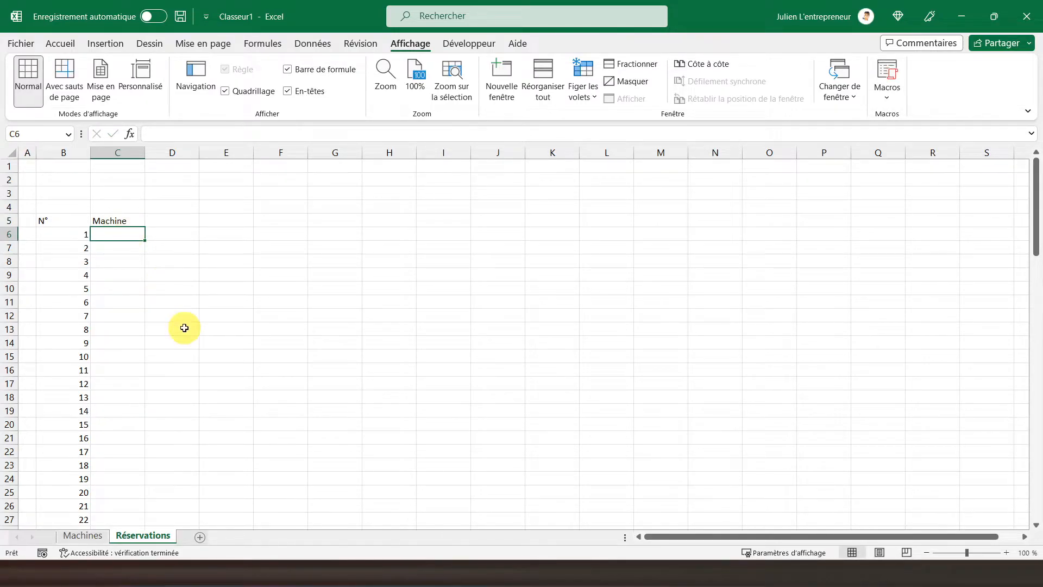
- Restrict C6:C100 to a drop-down validation list sourced from the machine names in B6:B17 of the Machines sheet
drag(119, 234, 107, 506)
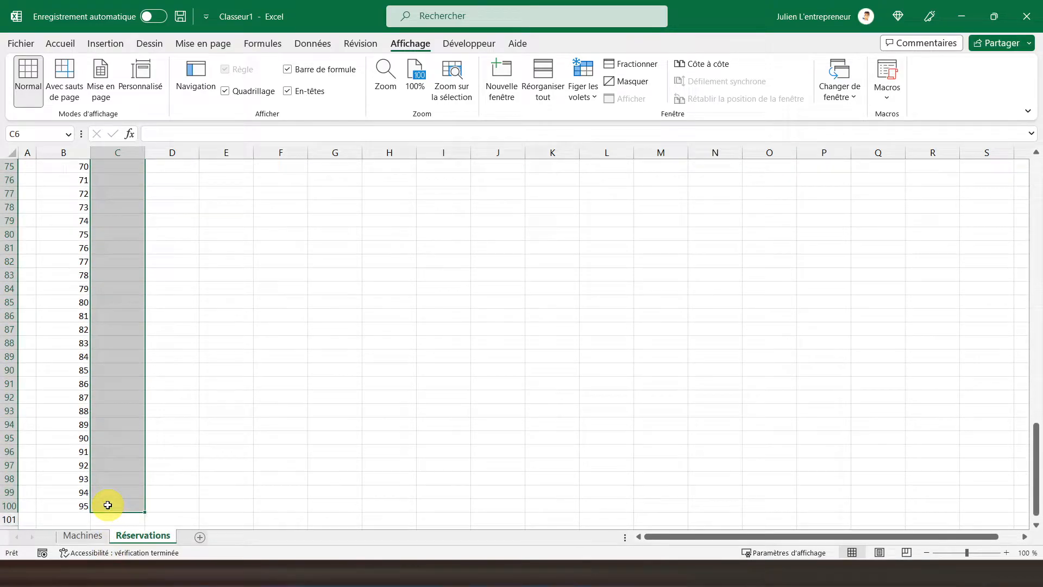
click(314, 44)
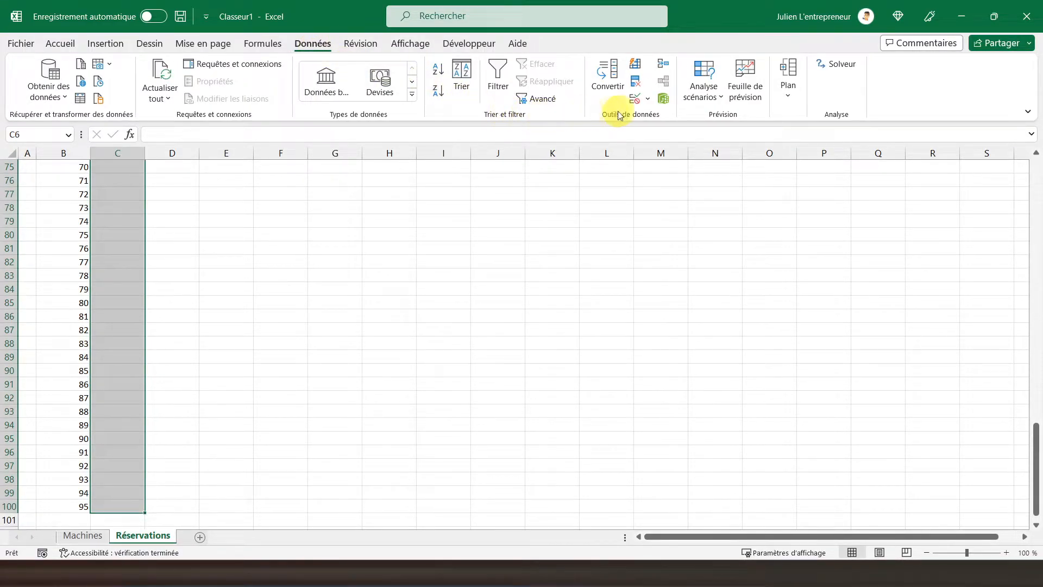
click(639, 102)
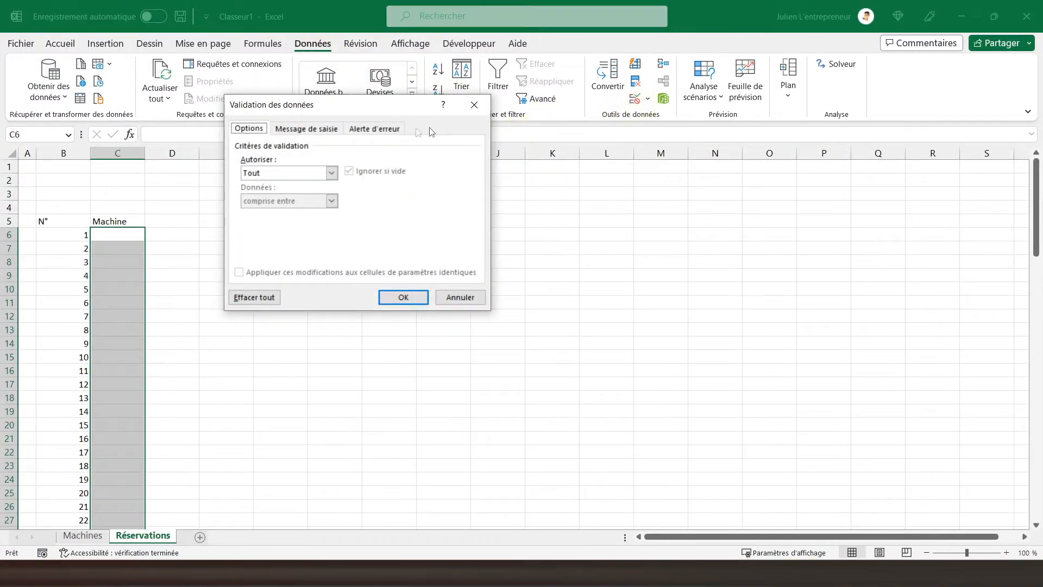
click(276, 173)
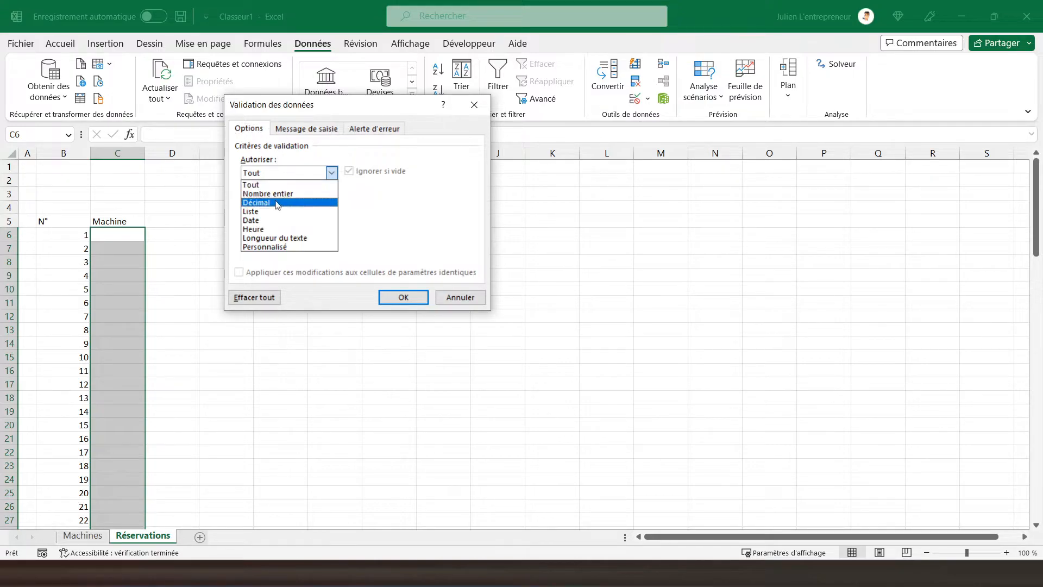
click(277, 212)
click(261, 228)
click(83, 536)
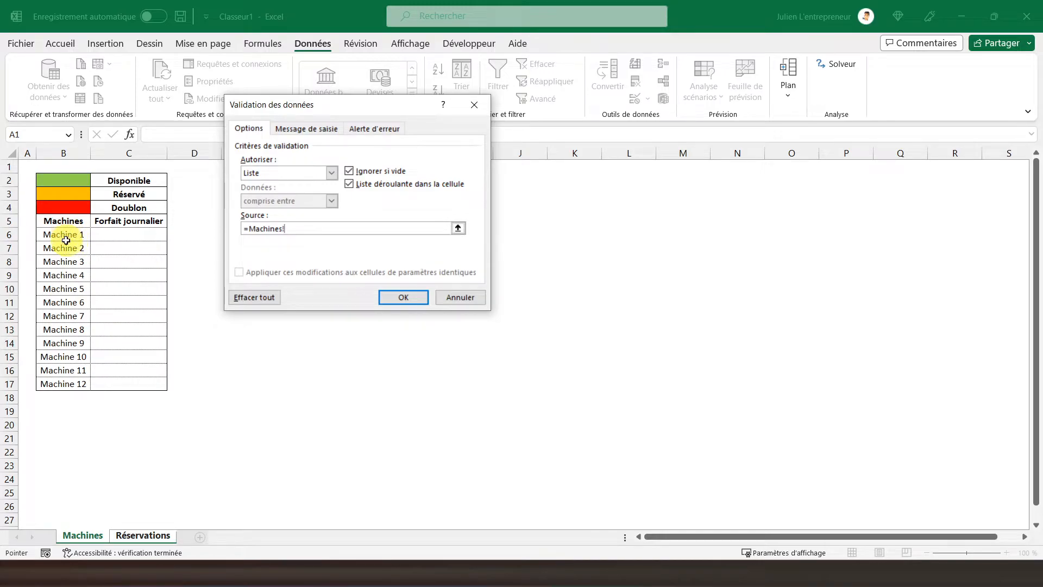
drag(67, 235, 77, 384)
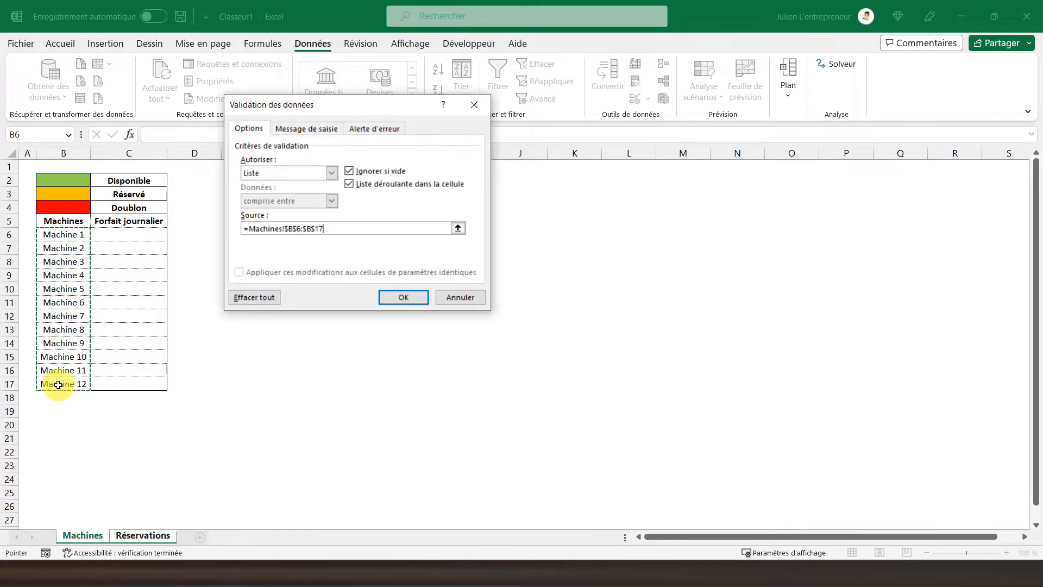
click(401, 297)
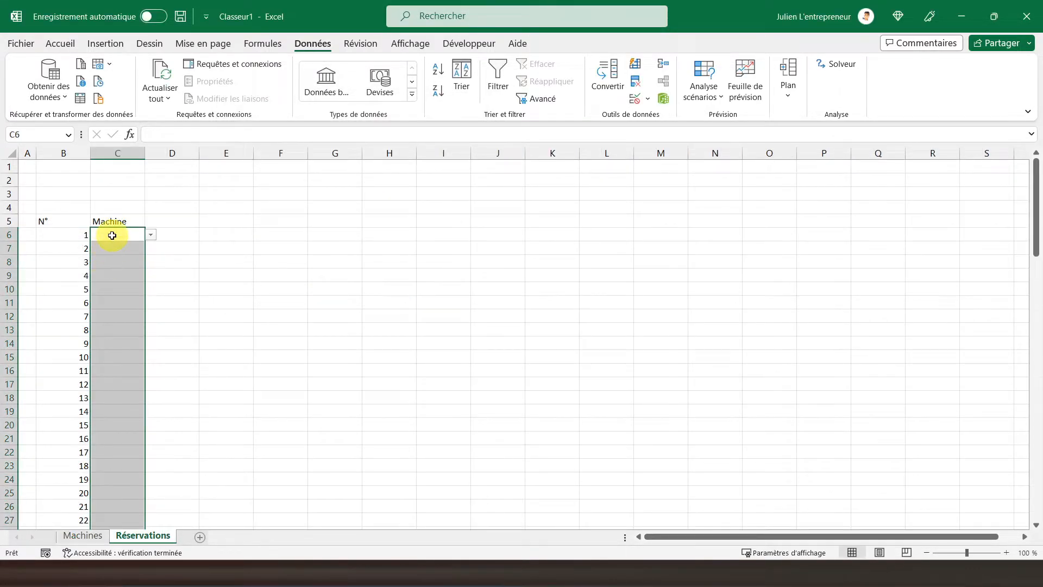
- Choose Machine 1 from the drop-down list in C6
click(149, 235)
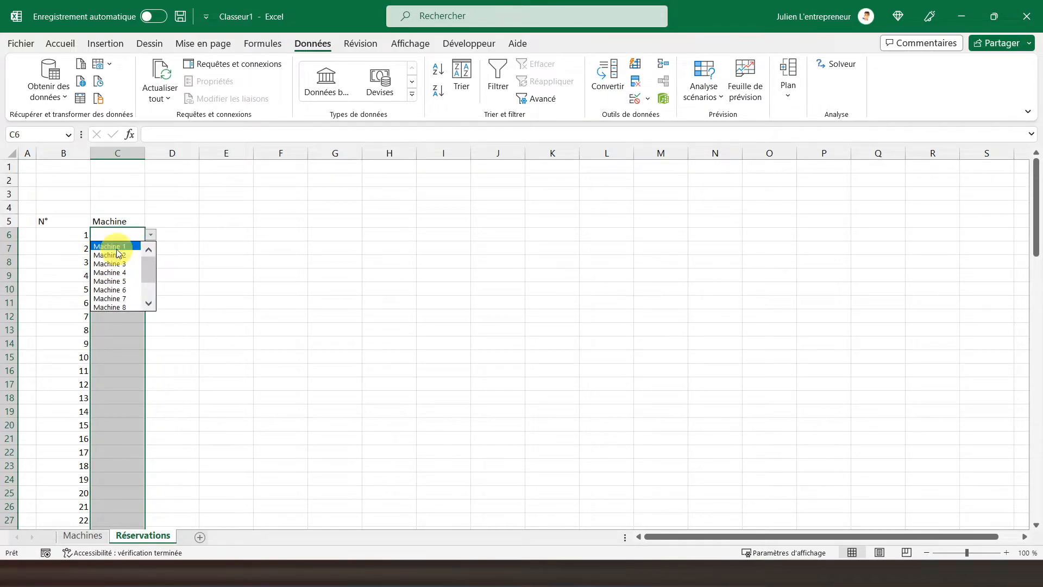
click(116, 249)
click(116, 234)
- Enter the headers Nom, Prénom in D5, Numéro in E5 and Date début in F5
click(171, 225)
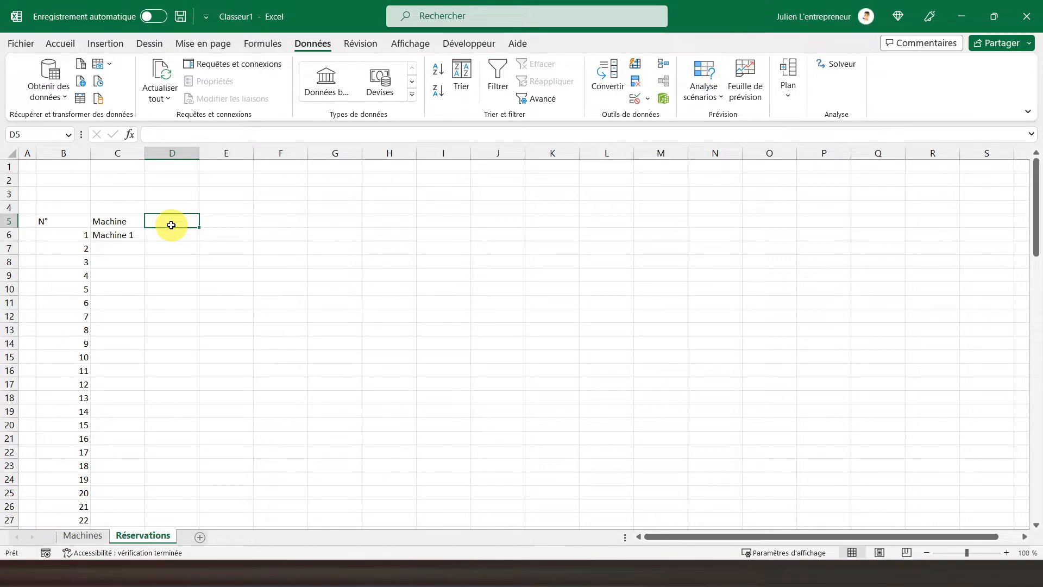
text(Nom, Prénom)
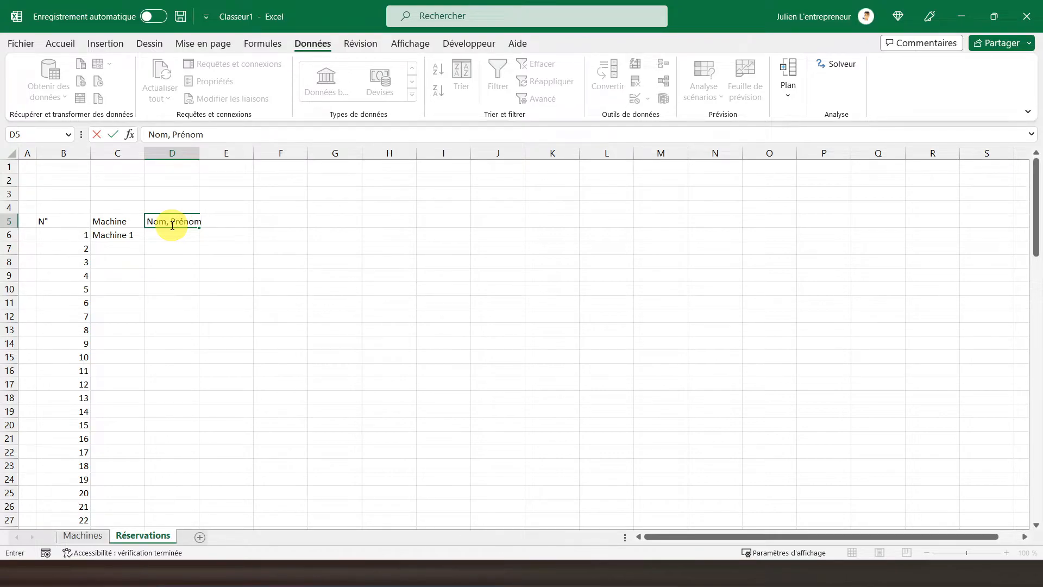
key(Tab)
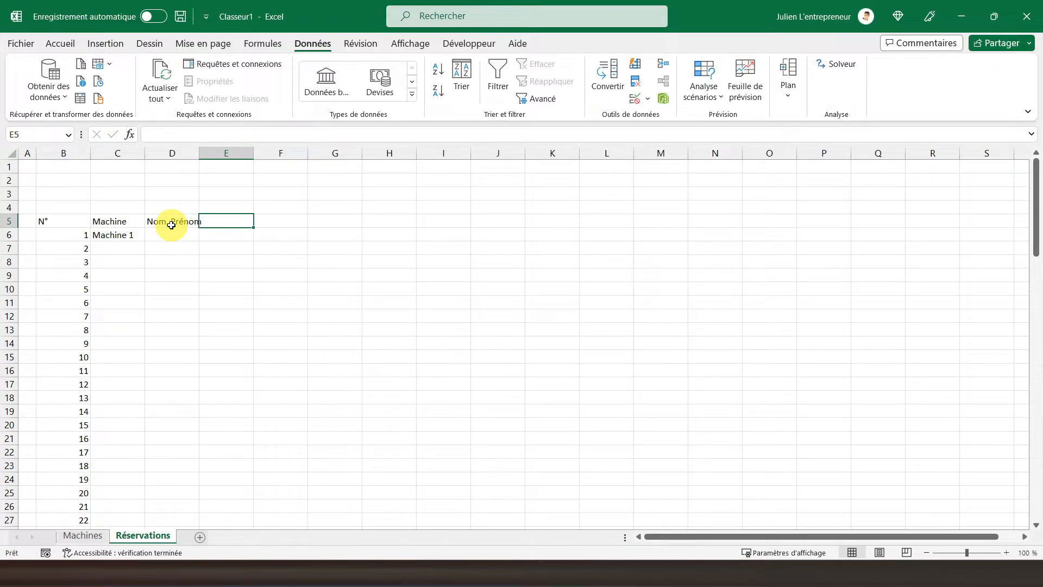
text(Numéro)
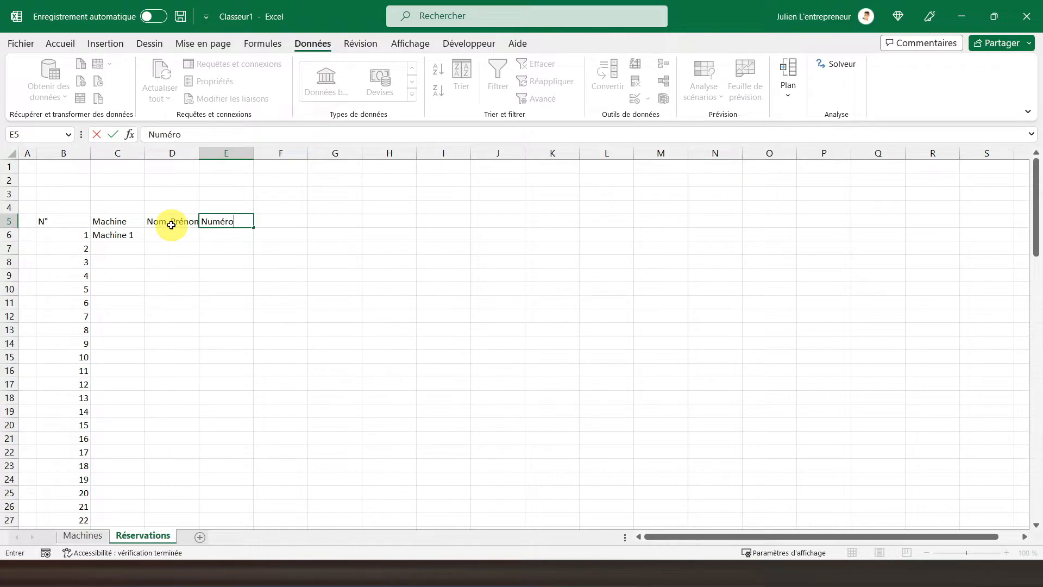
key(Tab)
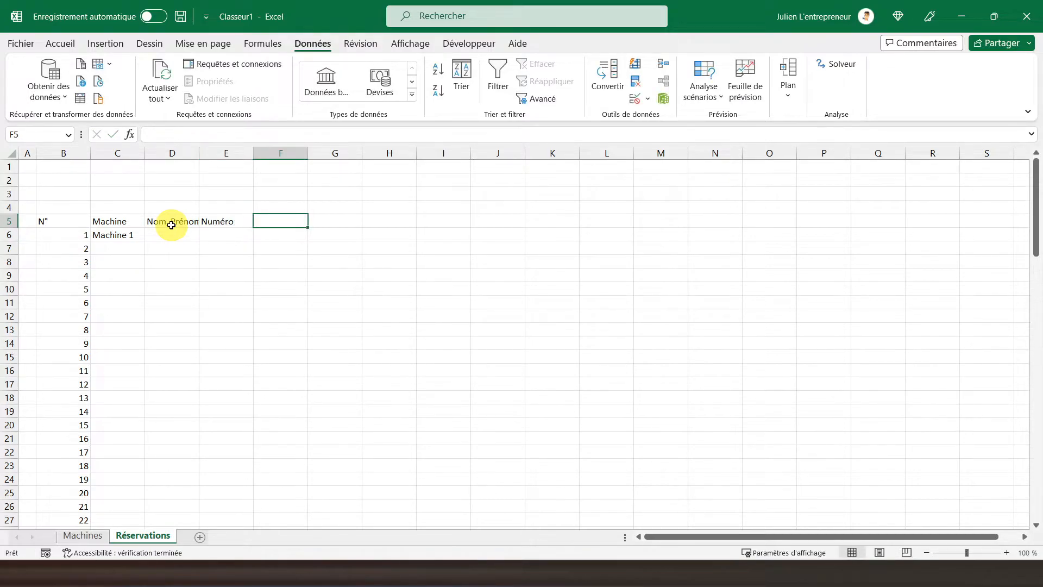
text(Date début)
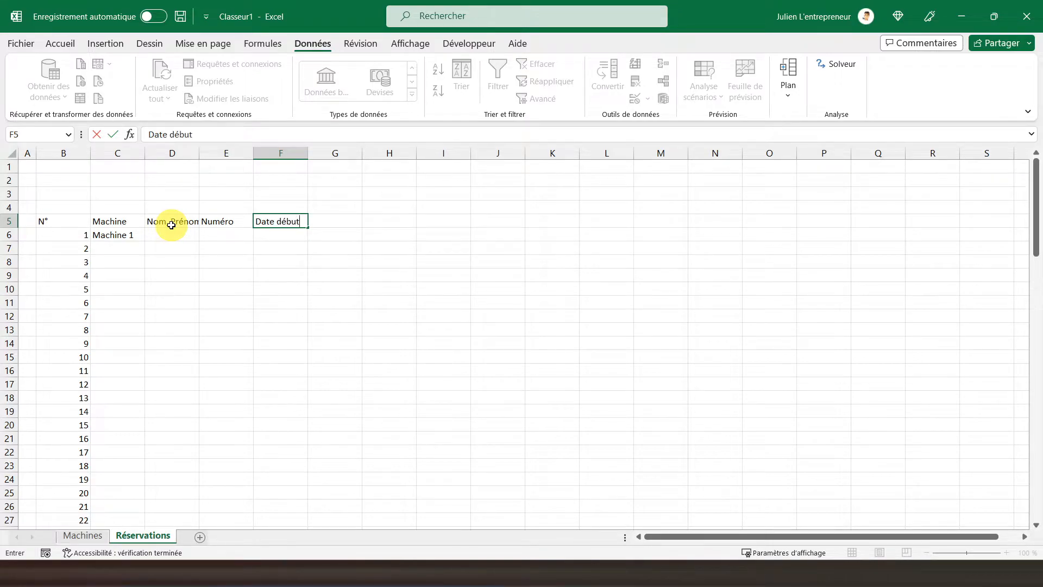
key(Tab)
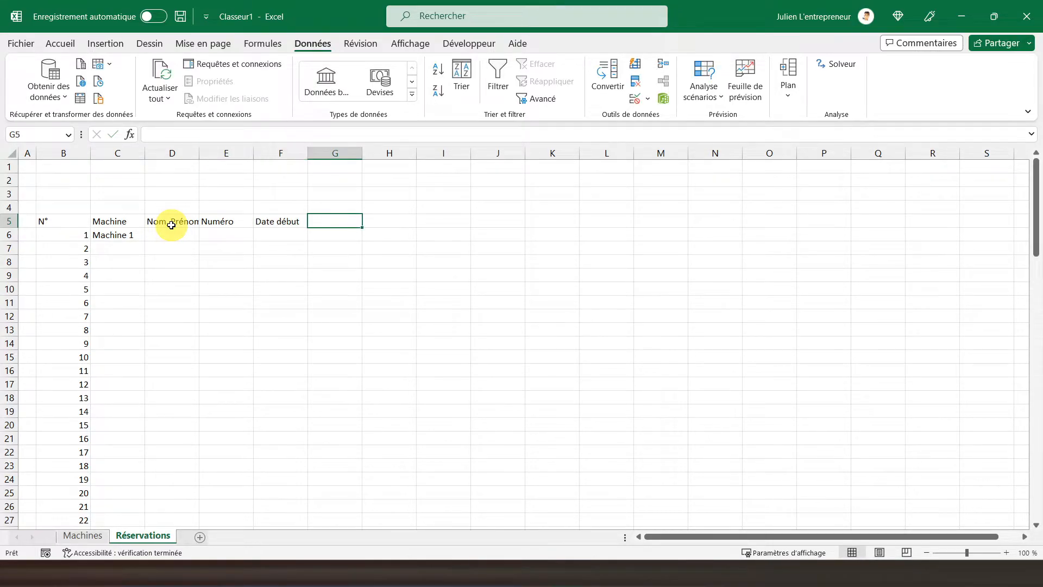
- Enter the headers Durée in G5, Date fin in H5 and Tarif in I5
text(Durée)
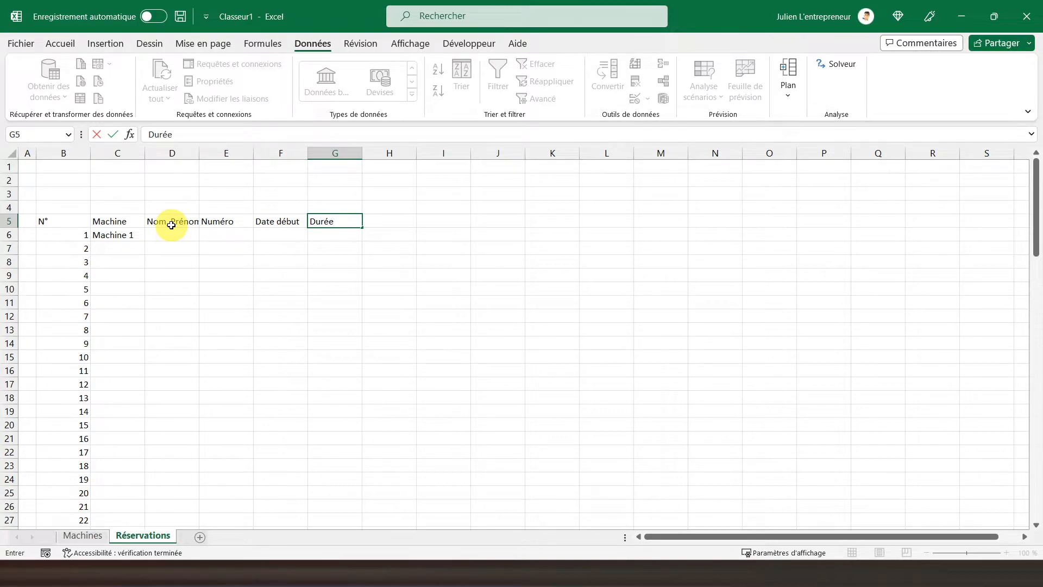
key(Tab)
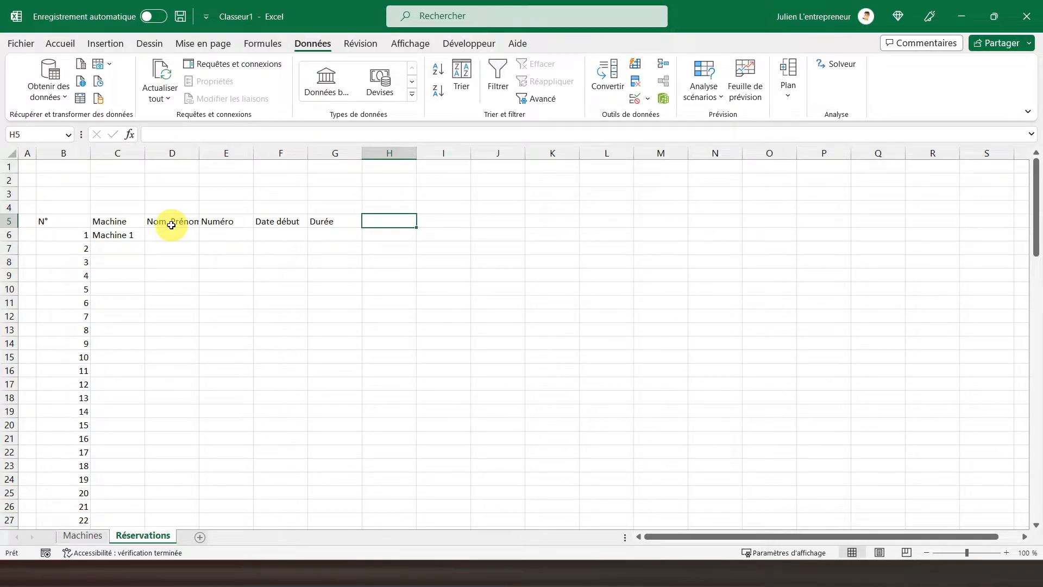
text(Date fin)
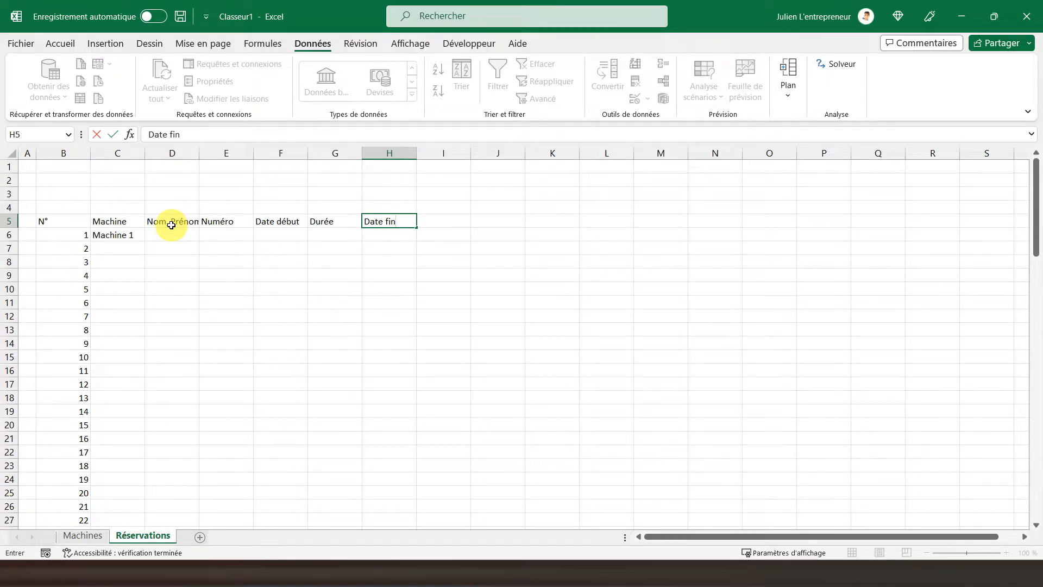
key(Tab)
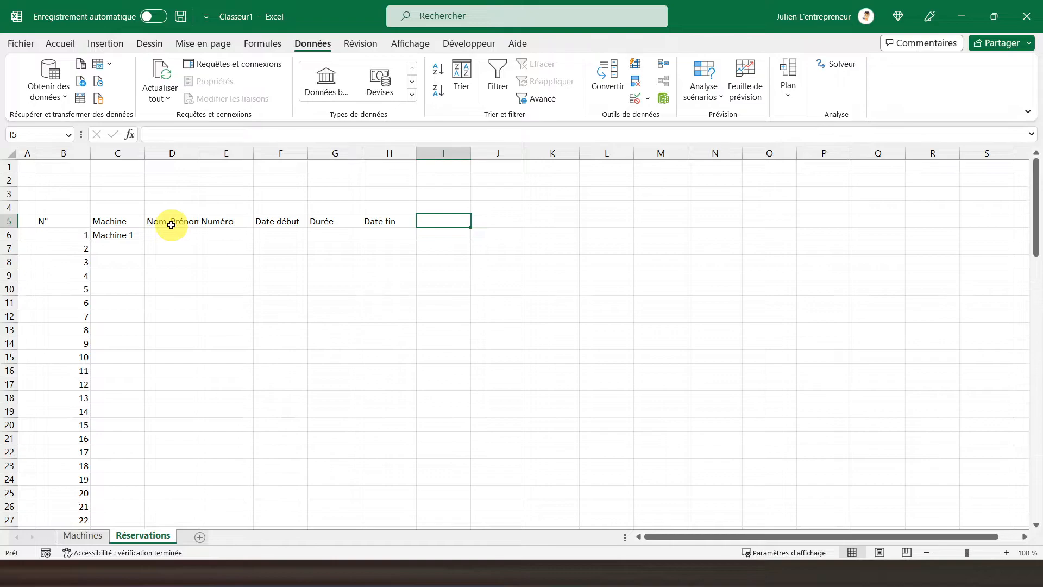
text(Ta)
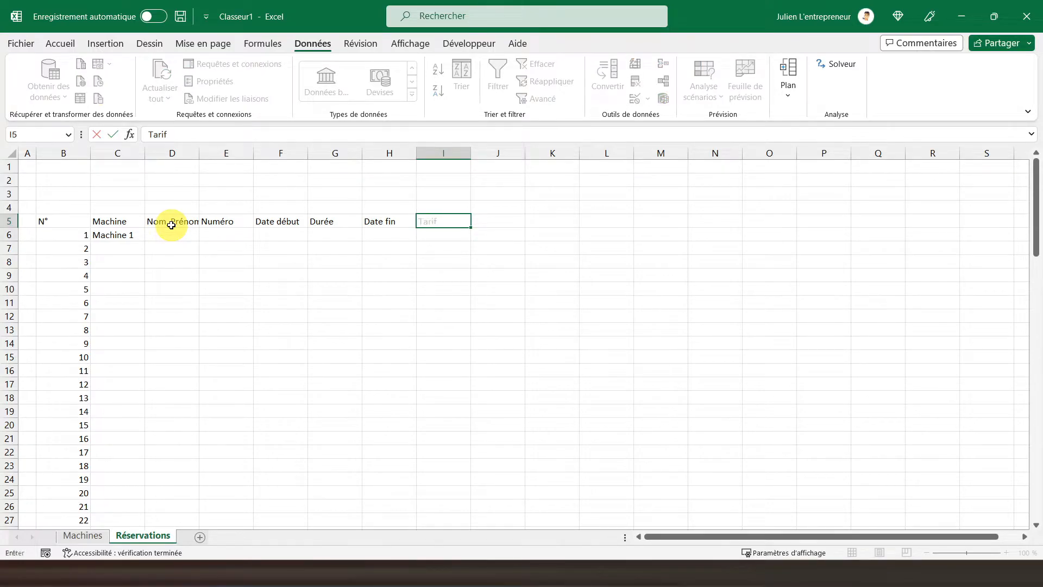
text(rif)
key(Return)
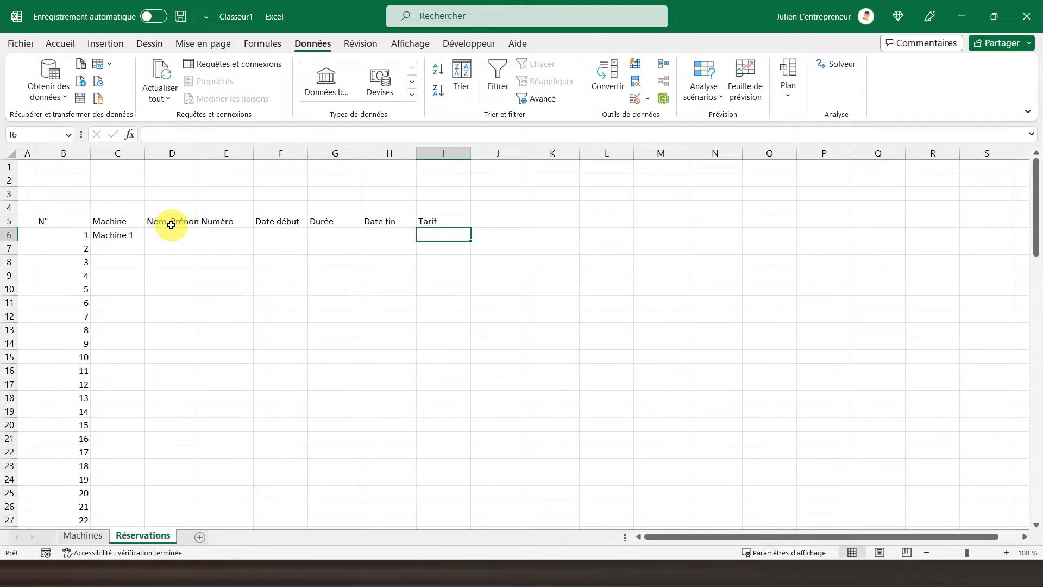
- Center the header row 5 horizontally and vertically and make it bold
click(12, 220)
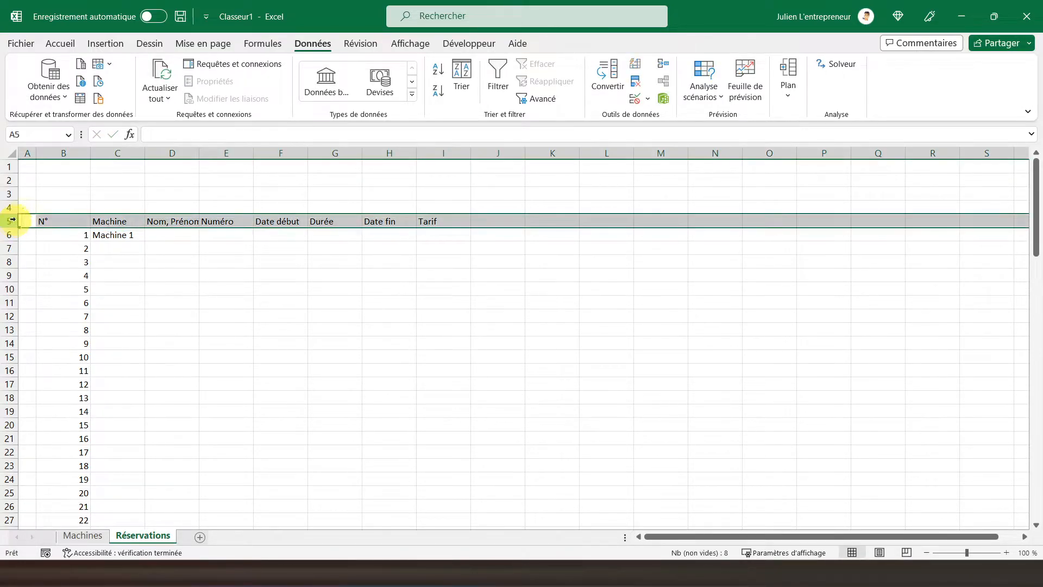
click(58, 43)
click(303, 90)
click(303, 68)
click(127, 90)
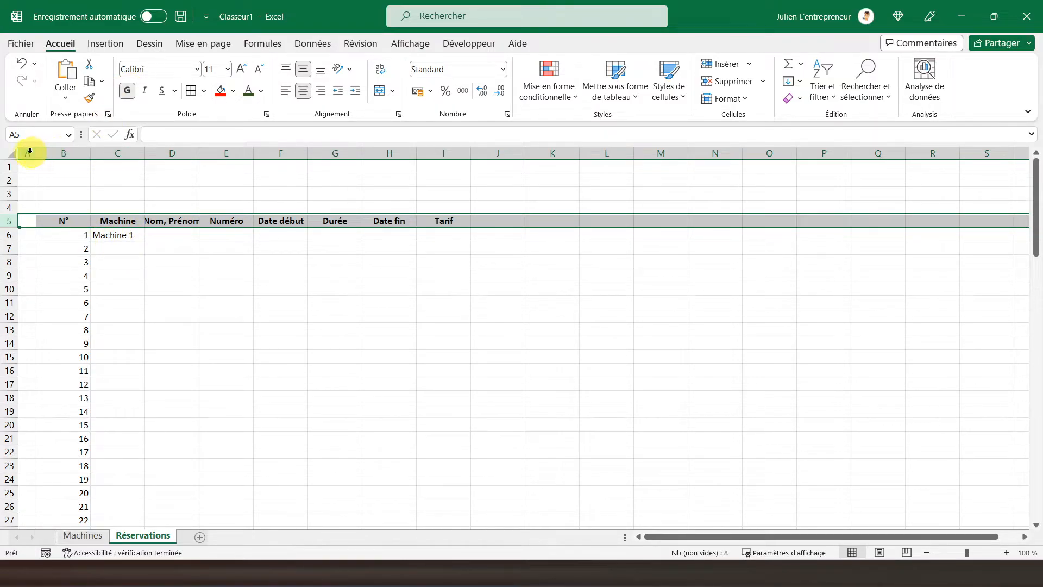
- Center the contents of columns B to I horizontally and vertically
drag(57, 152, 442, 153)
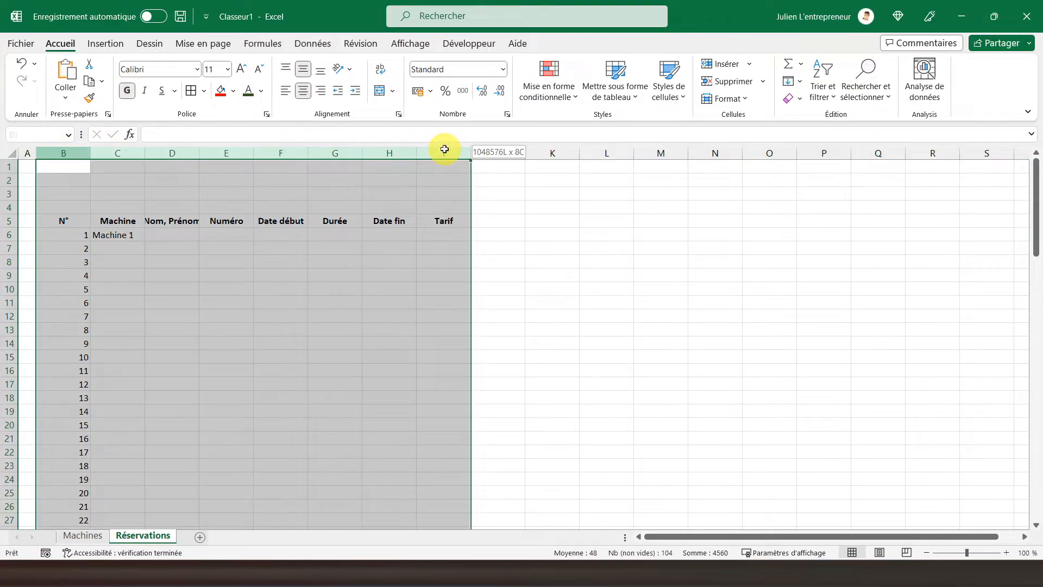
click(303, 90)
click(303, 69)
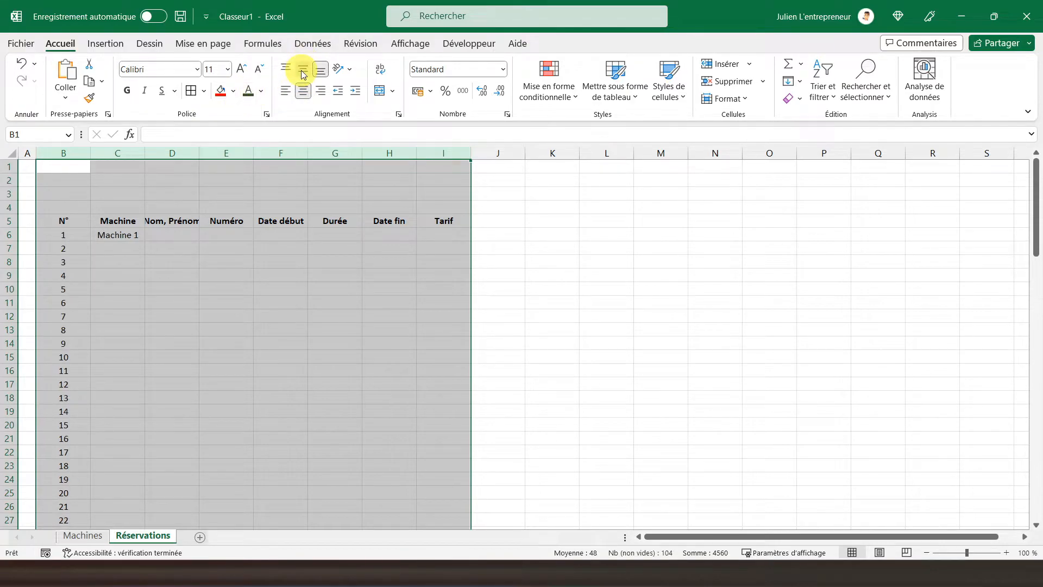
- Try auto-fitting the widths of columns B to I together, and undo the change
double_click(199, 153)
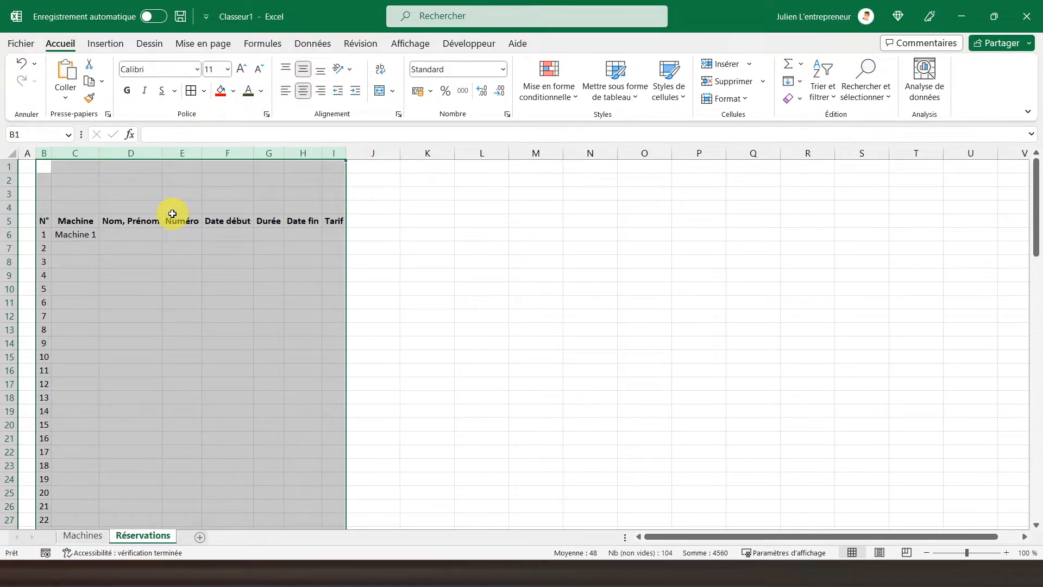
click(20, 64)
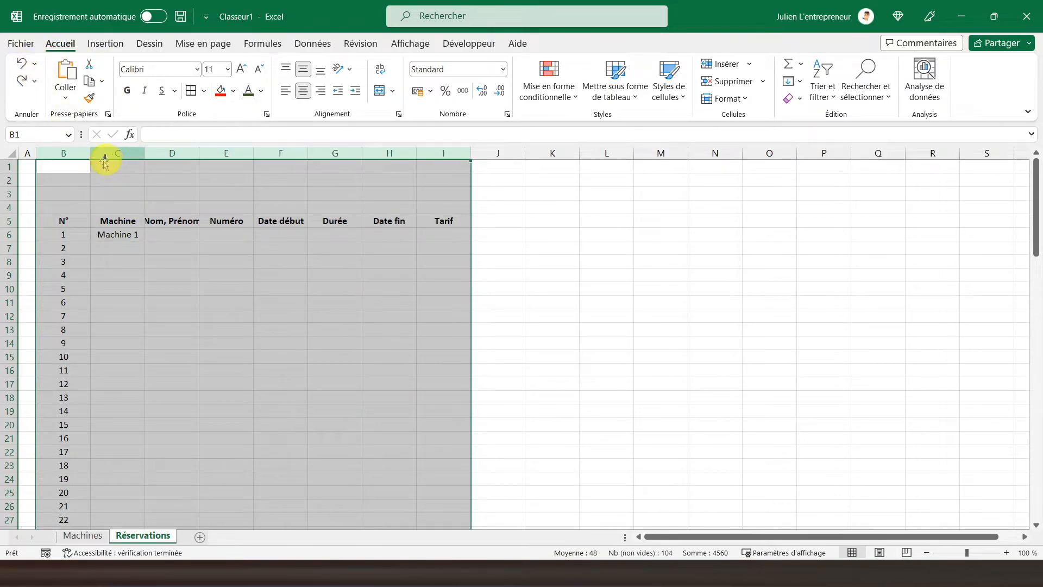
- Auto-fit the width of only the Nom, Prénom column D and the N° column B
click(146, 207)
double_click(200, 153)
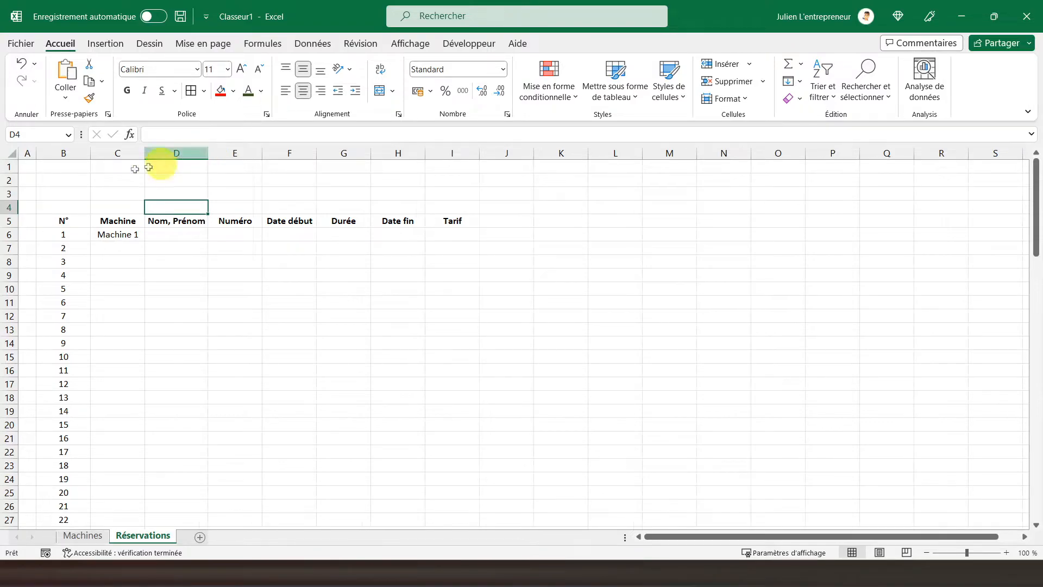
double_click(90, 152)
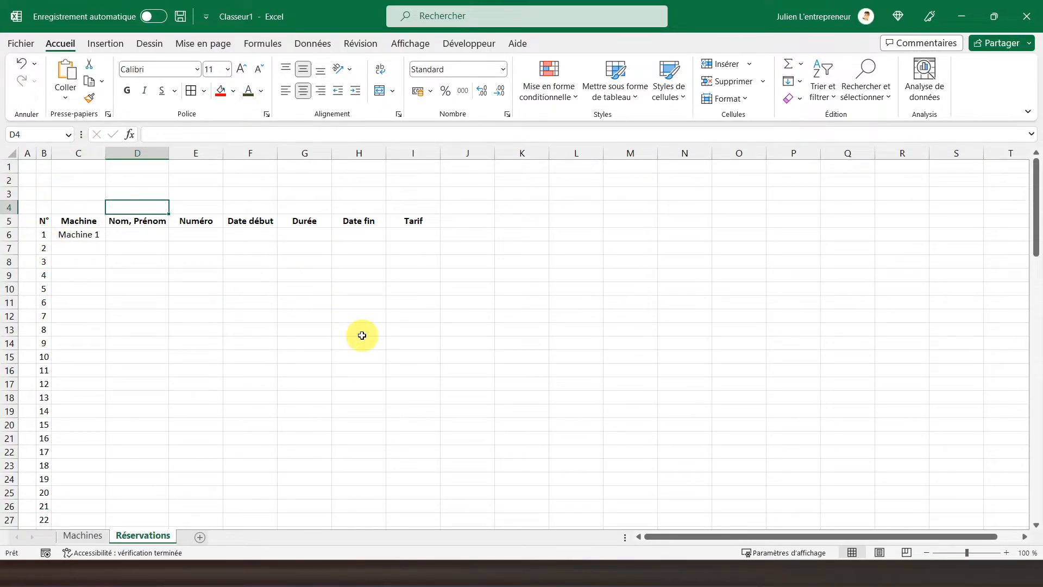
- Apply a thin solid outline and fine dotted inside borders to the reservation table range B5:I100
drag(44, 220, 416, 500)
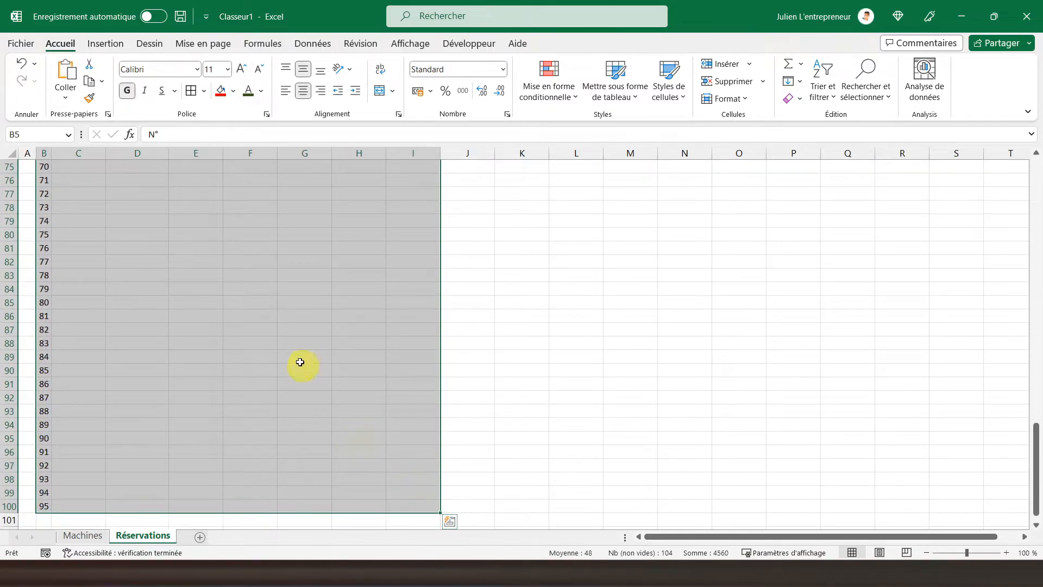
click(204, 93)
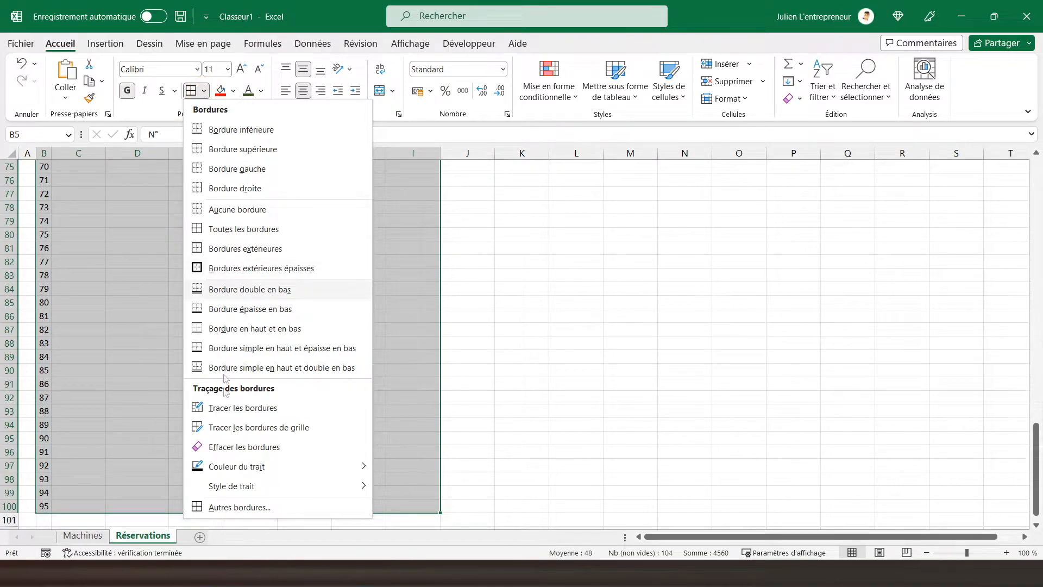
click(224, 501)
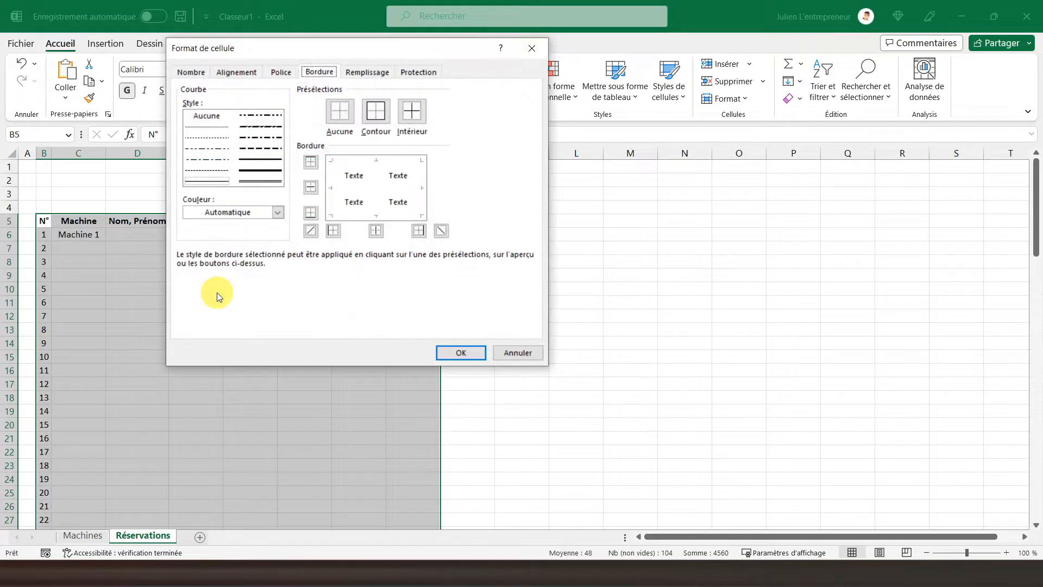
click(375, 115)
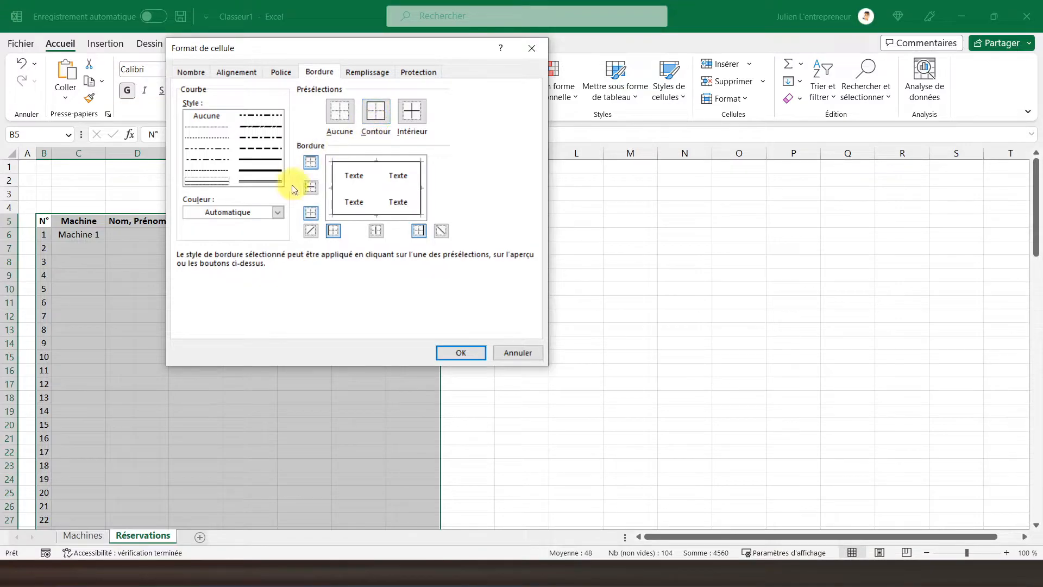
click(202, 131)
click(364, 183)
click(451, 354)
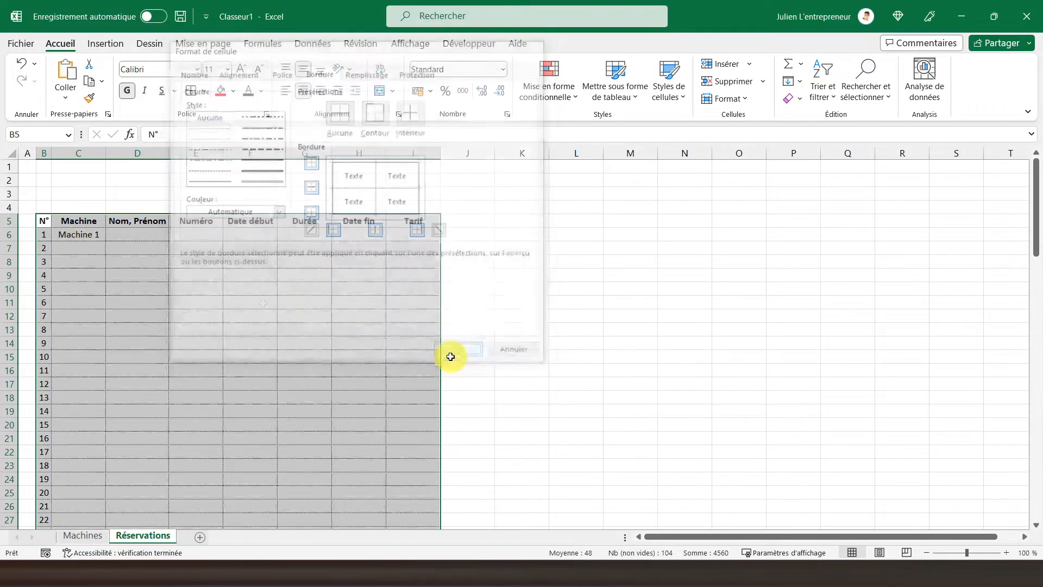
click(179, 288)
- Add outside borders around the header row B5:I5
drag(38, 220, 409, 222)
click(203, 91)
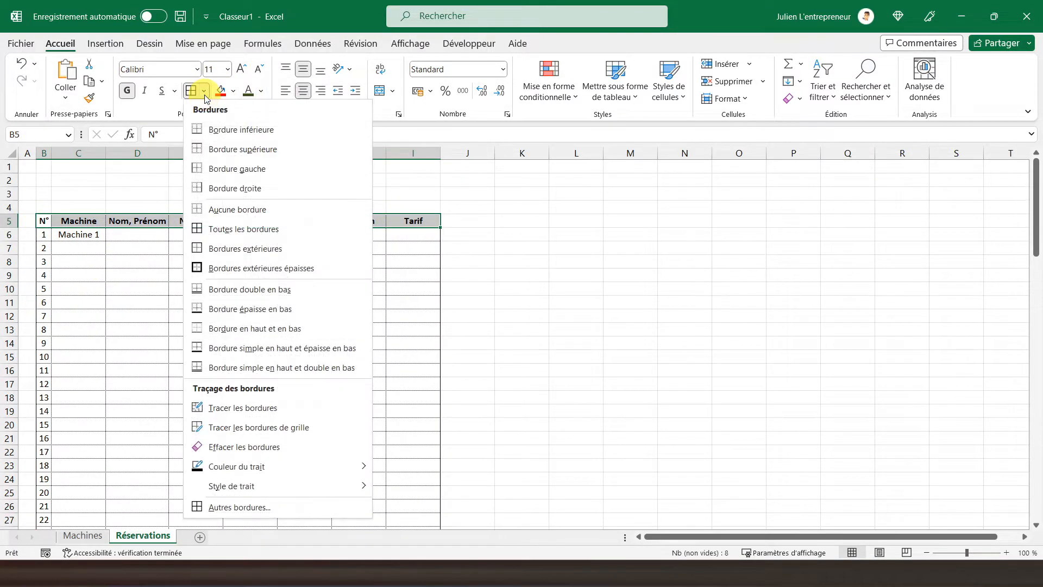
click(227, 249)
click(143, 274)
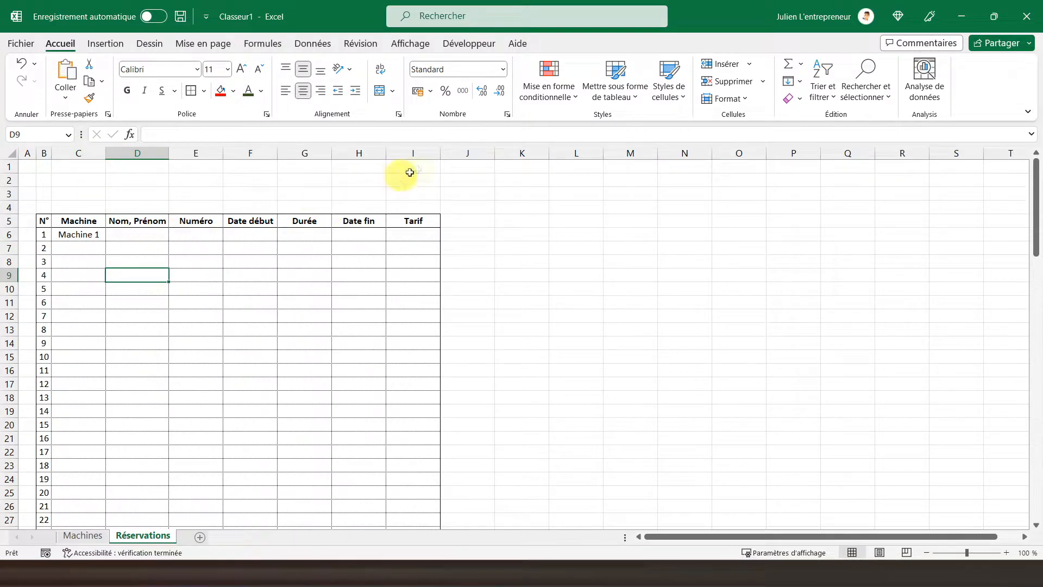
- Apply the accounting number format to the Tarif column I
click(411, 152)
click(418, 92)
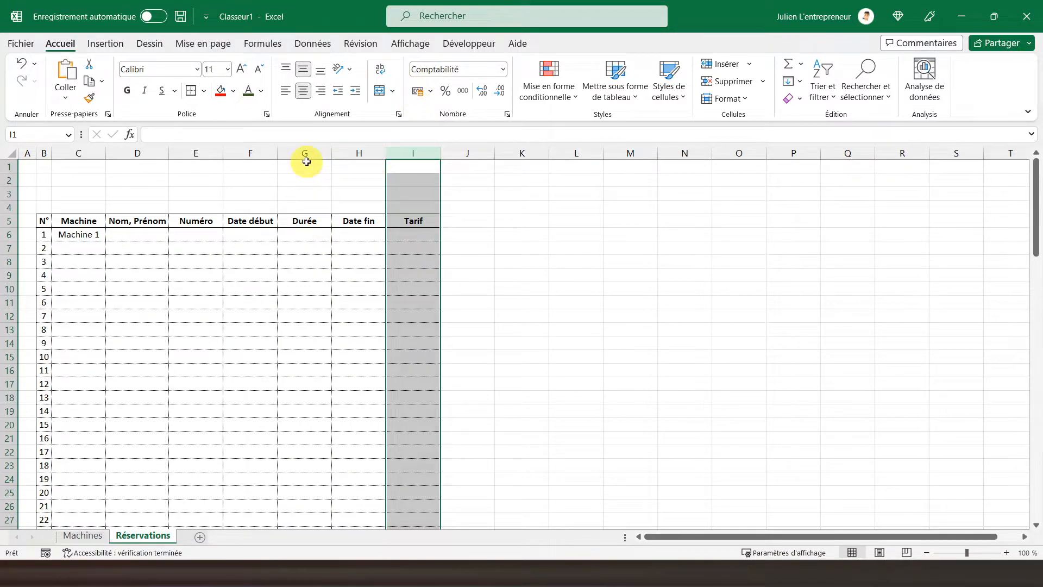
- Give the Durée column G a custom number format that shows a whole number followed by " jour(s)"
click(306, 153)
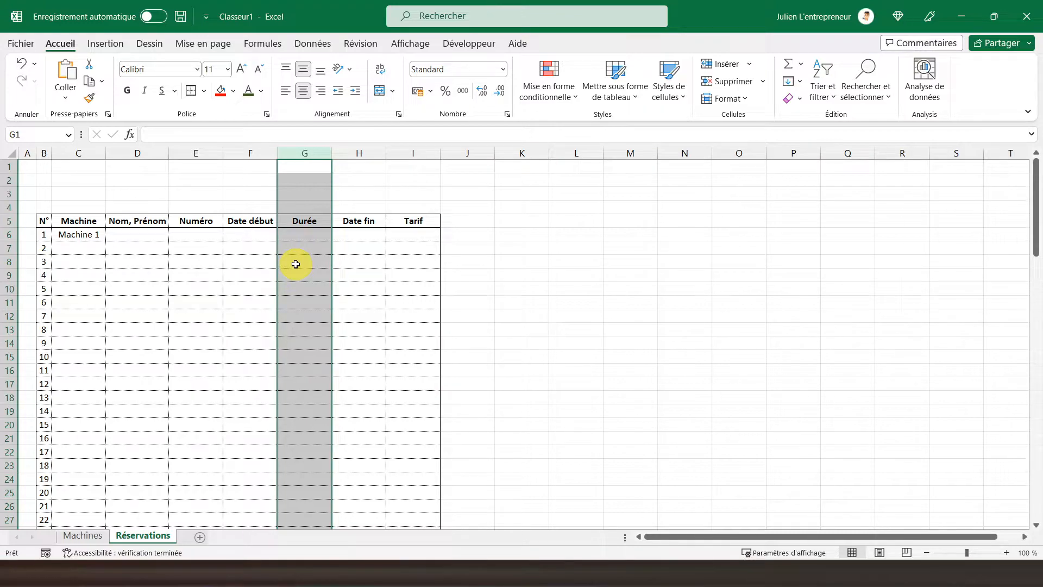
right_click(303, 236)
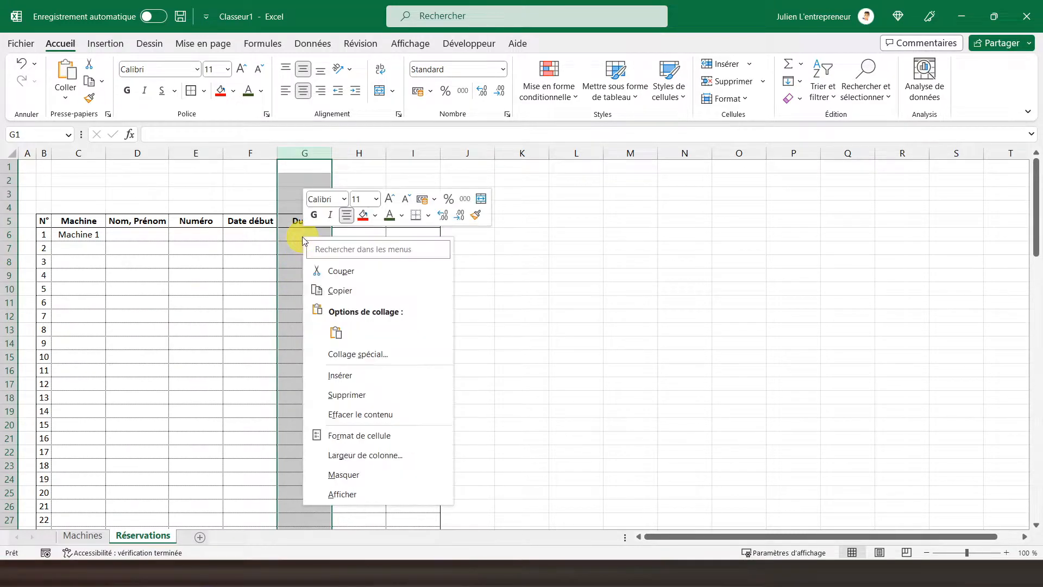
click(350, 437)
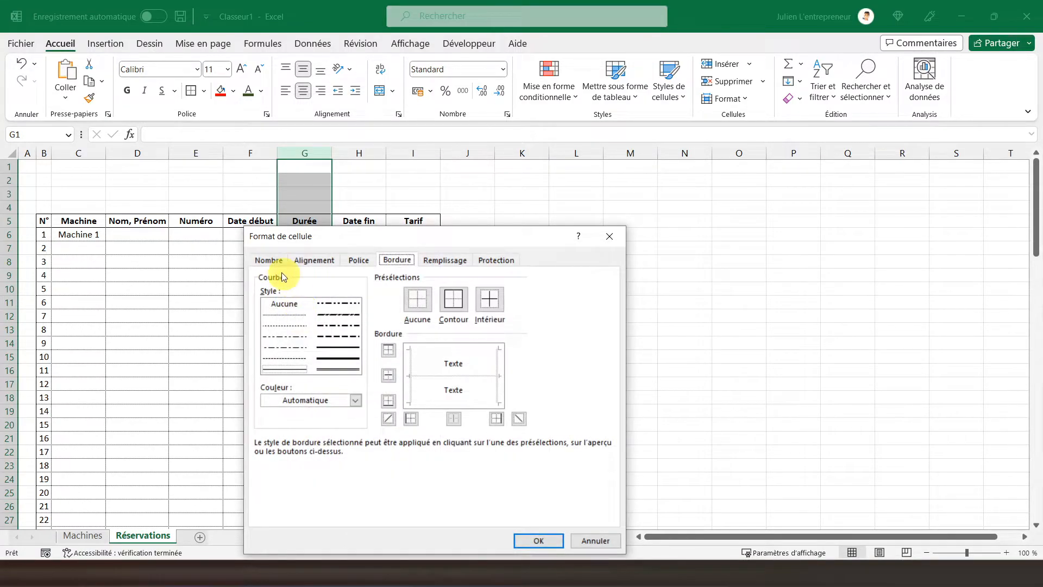
click(272, 260)
click(280, 386)
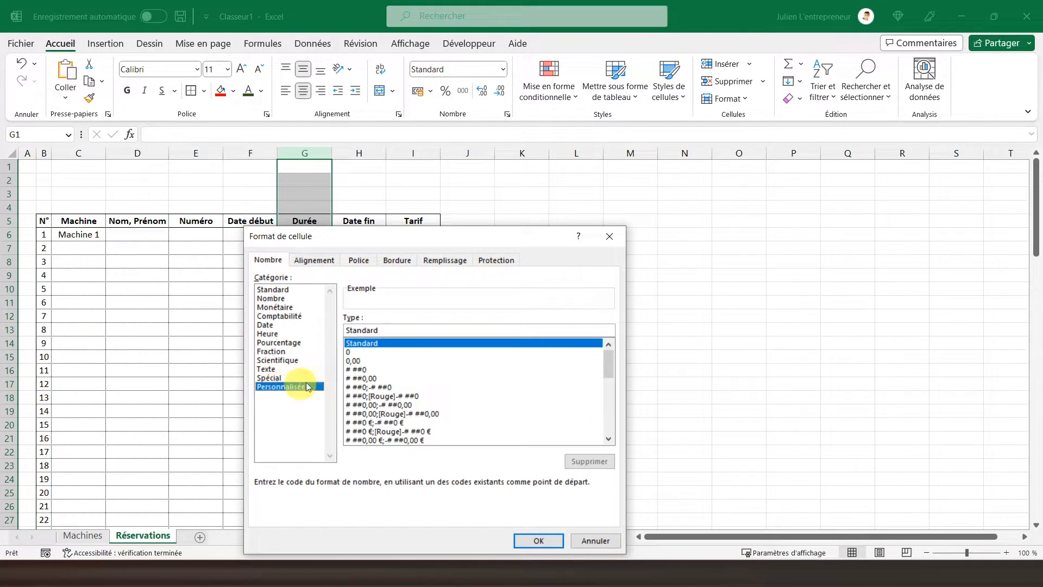
click(358, 353)
click(363, 328)
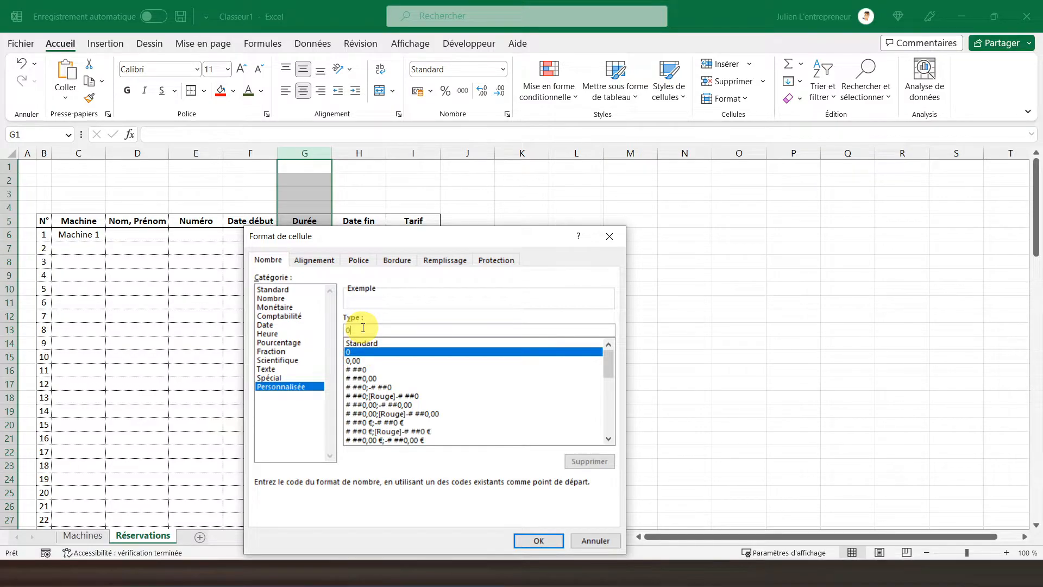
text(")
text(jou)
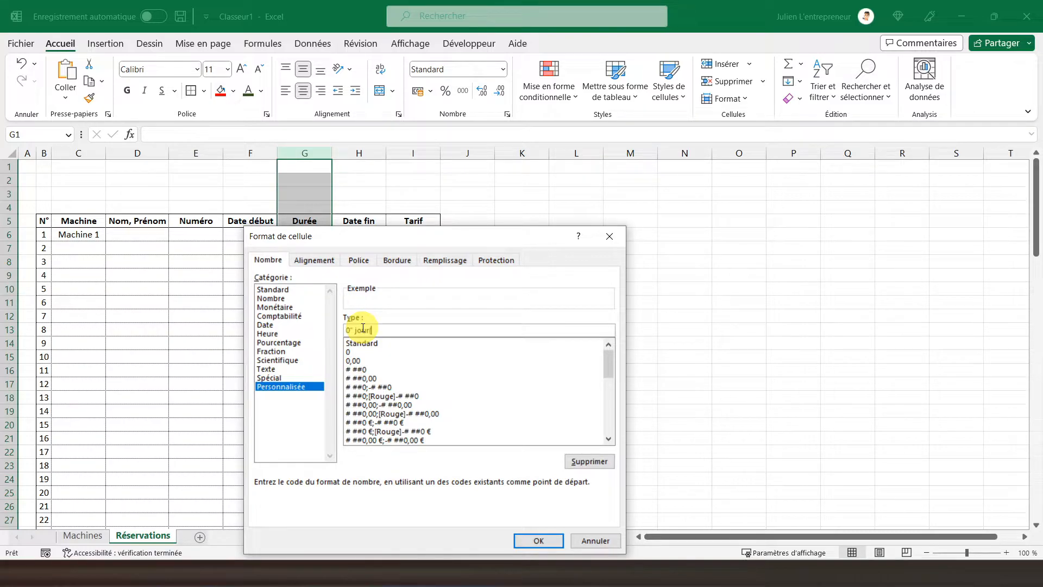
text(r(s))
key(Return)
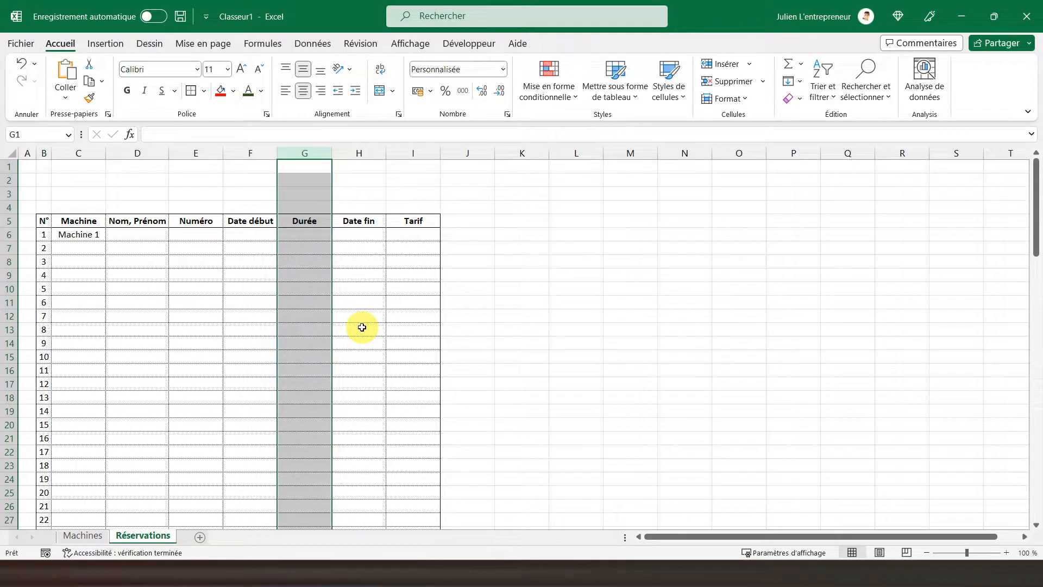
- Enter 4 as a test value in Durée cell G6 and in Tarif cell I6
click(291, 238)
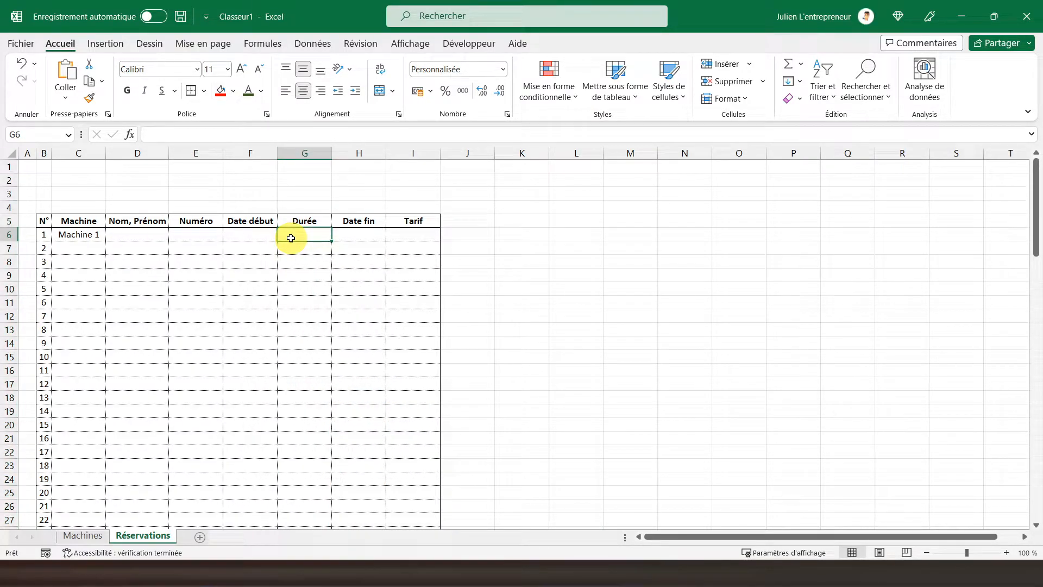
text(4 jour(s)
key(Return)
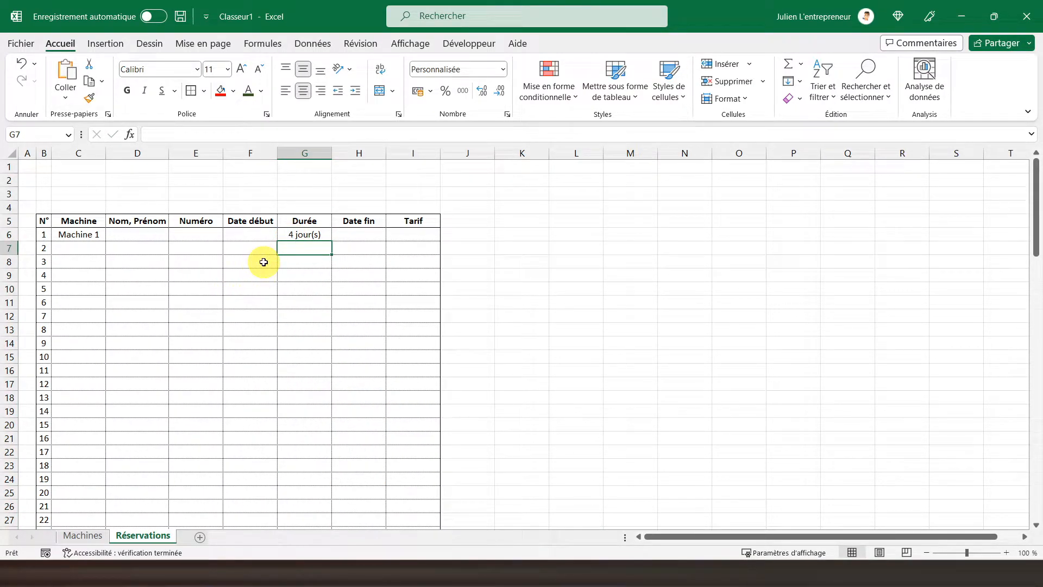
click(404, 236)
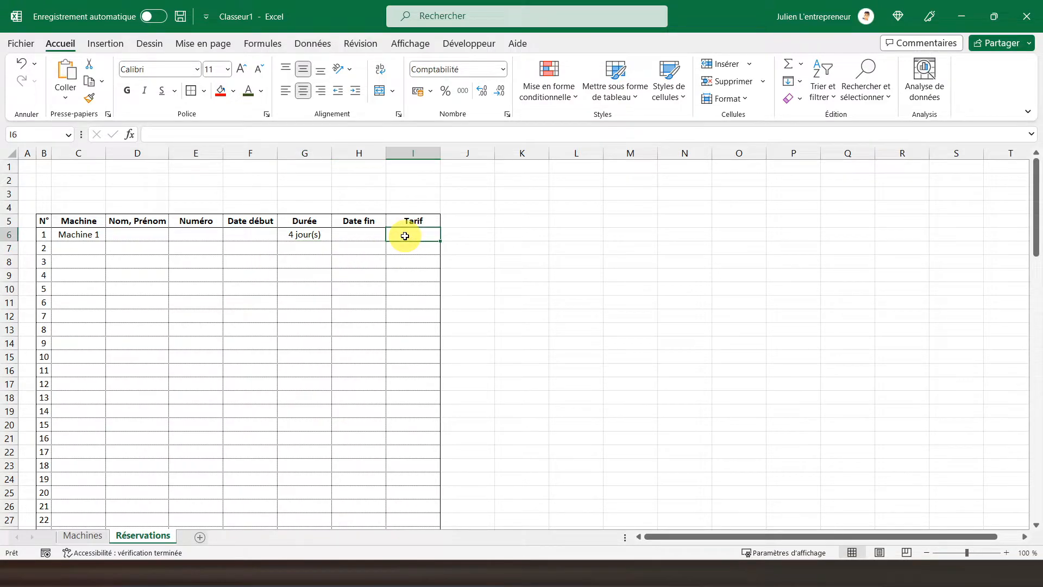
text(4,00 €)
key(Return)
click(393, 235)
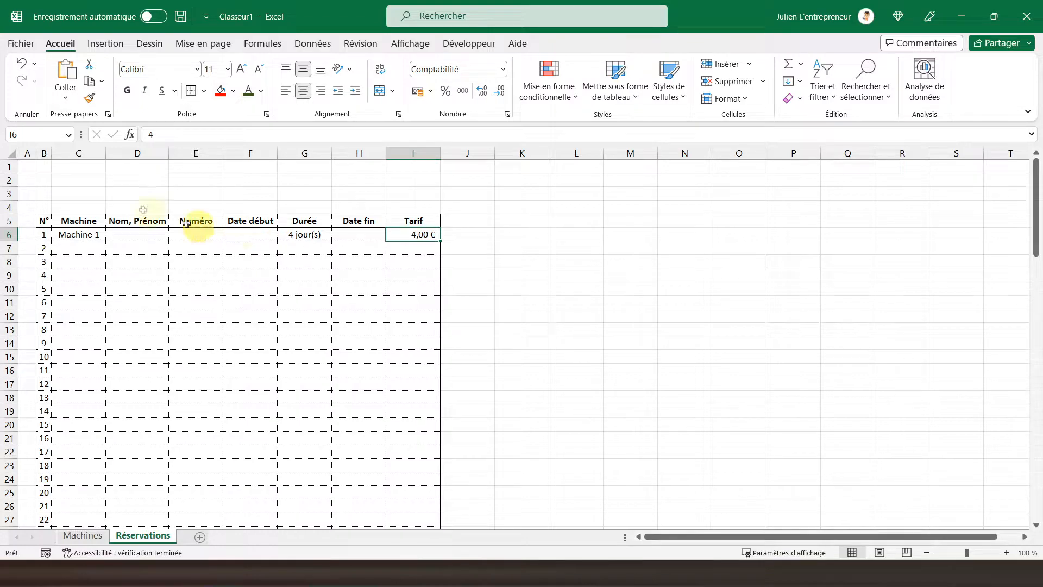
- Hide the gridlines on the Réservations sheet
click(24, 164)
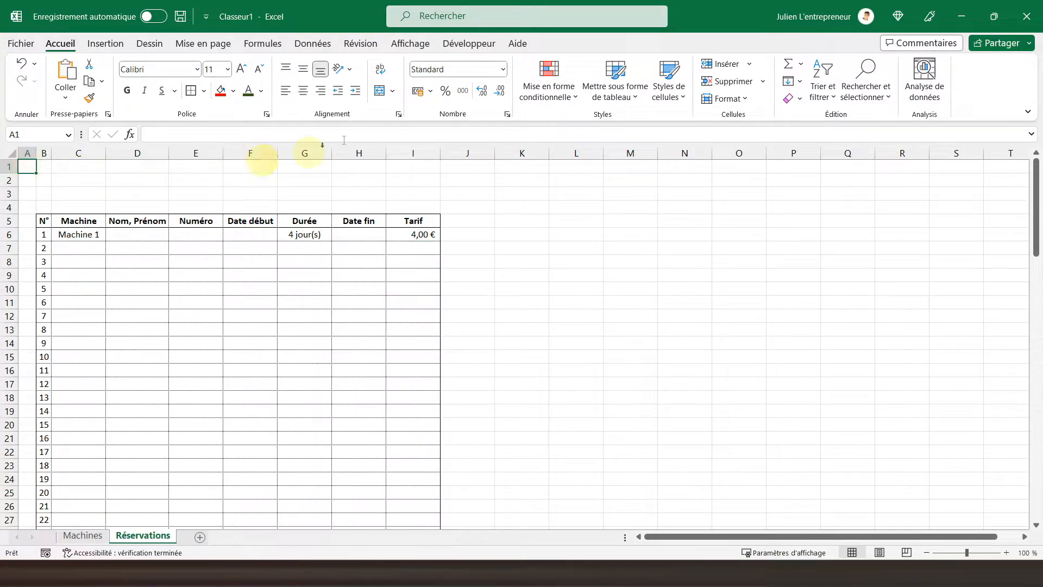
click(411, 45)
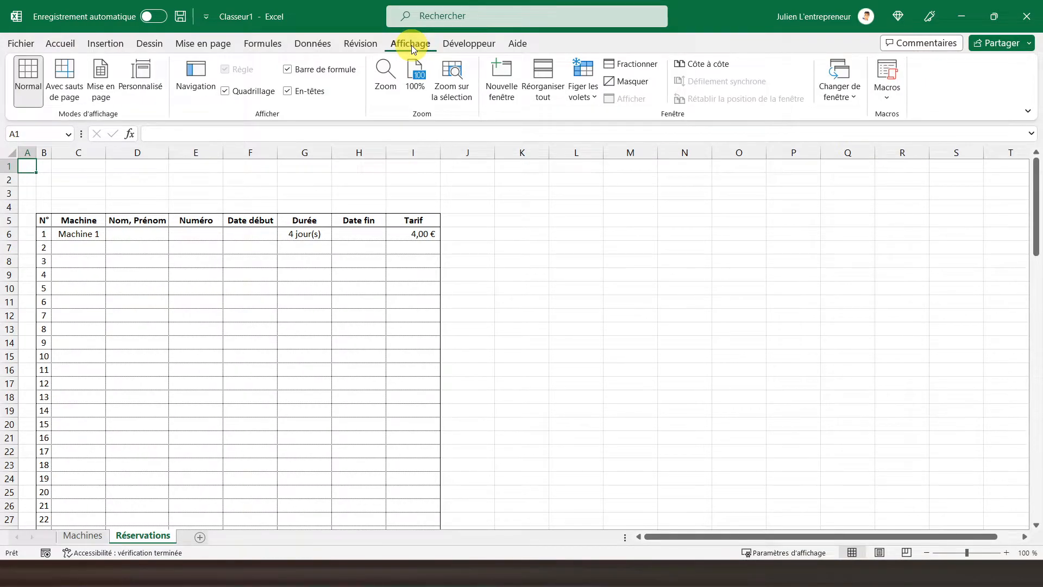
click(241, 97)
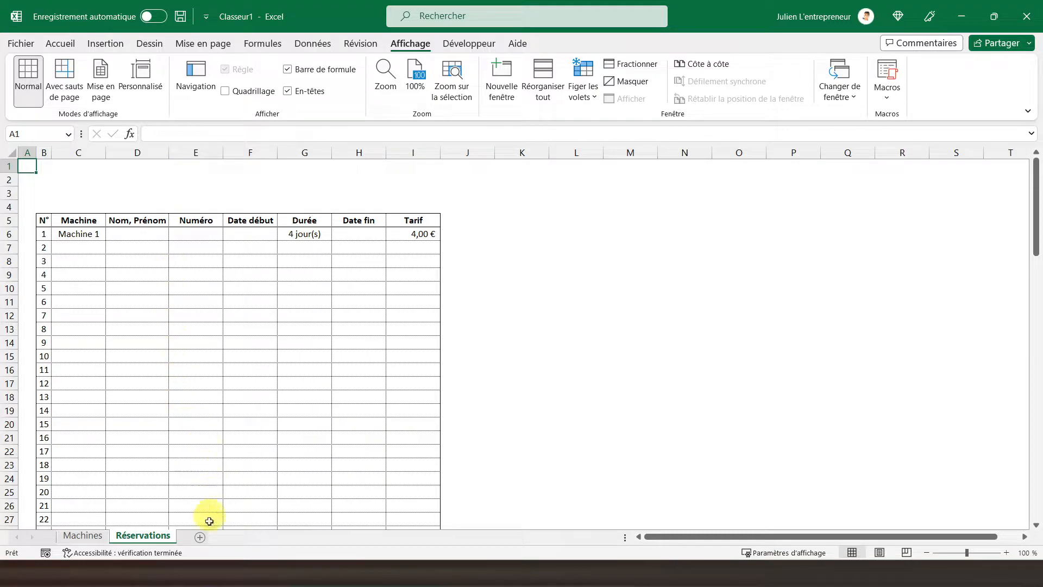
- Add a new worksheet and name it Planning
click(200, 536)
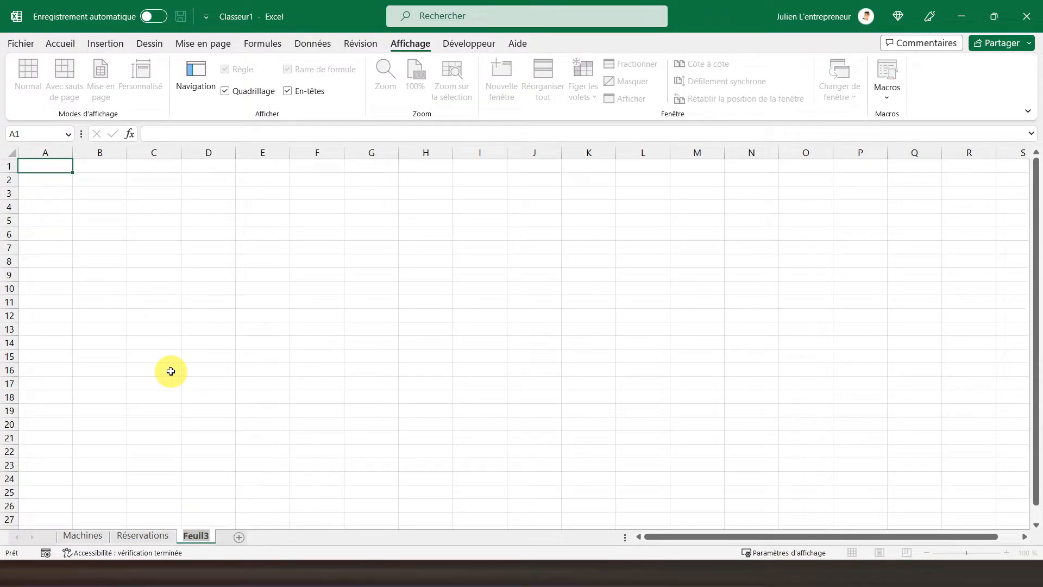
text(Planning)
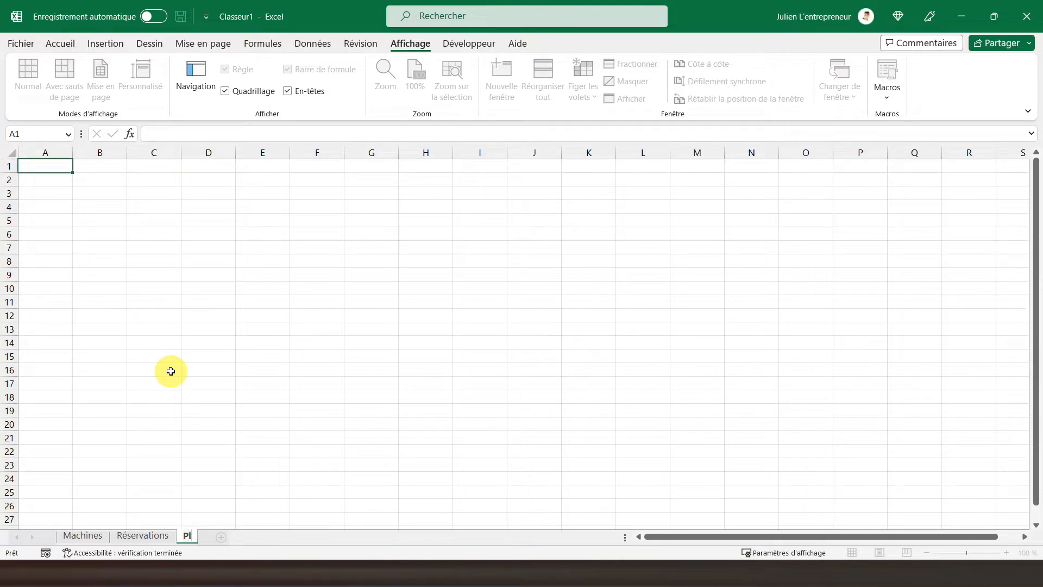
key(Return)
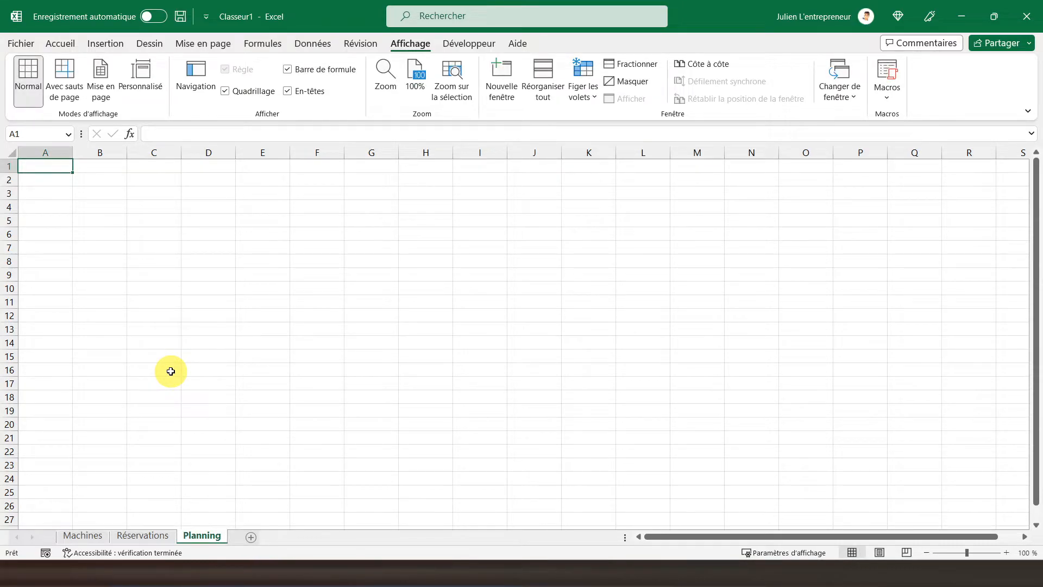
- Reorder the sheets as Planning, Réservations, Machines
drag(205, 535, 60, 536)
click(125, 536)
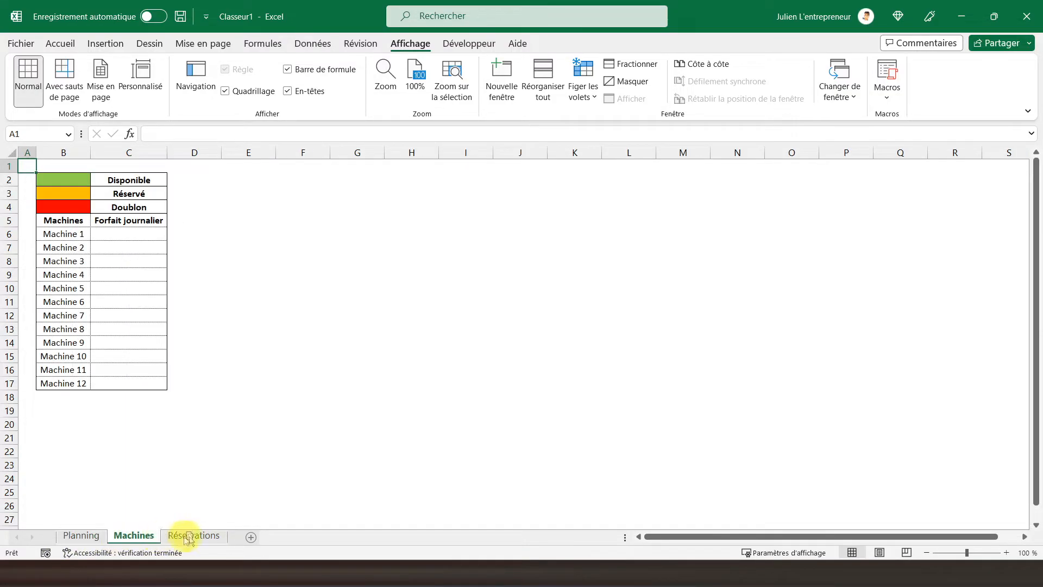
drag(216, 538, 232, 539)
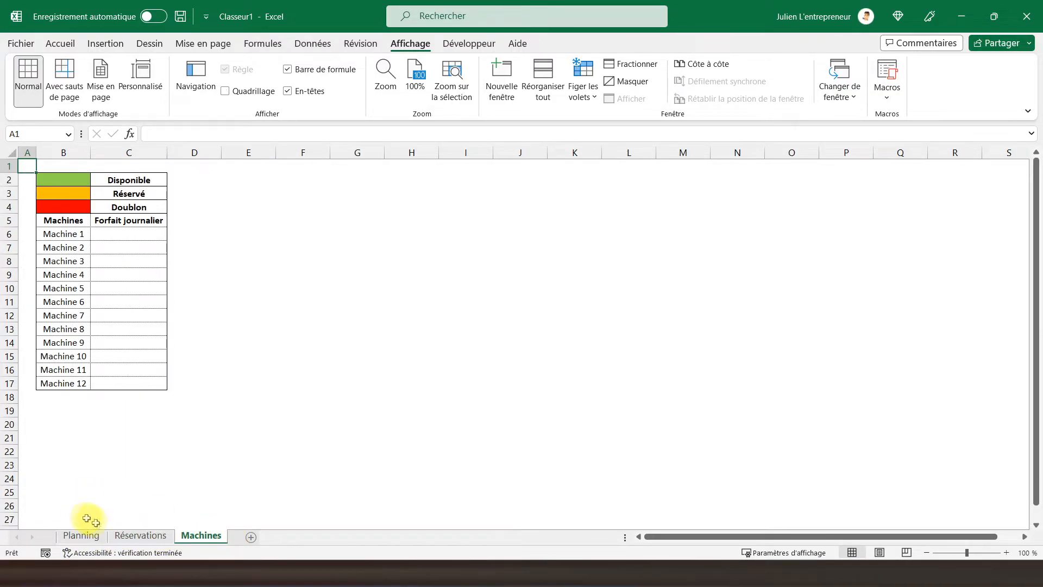
- On the Planning sheet, narrow column A to match the width of column A on the other sheets
click(82, 535)
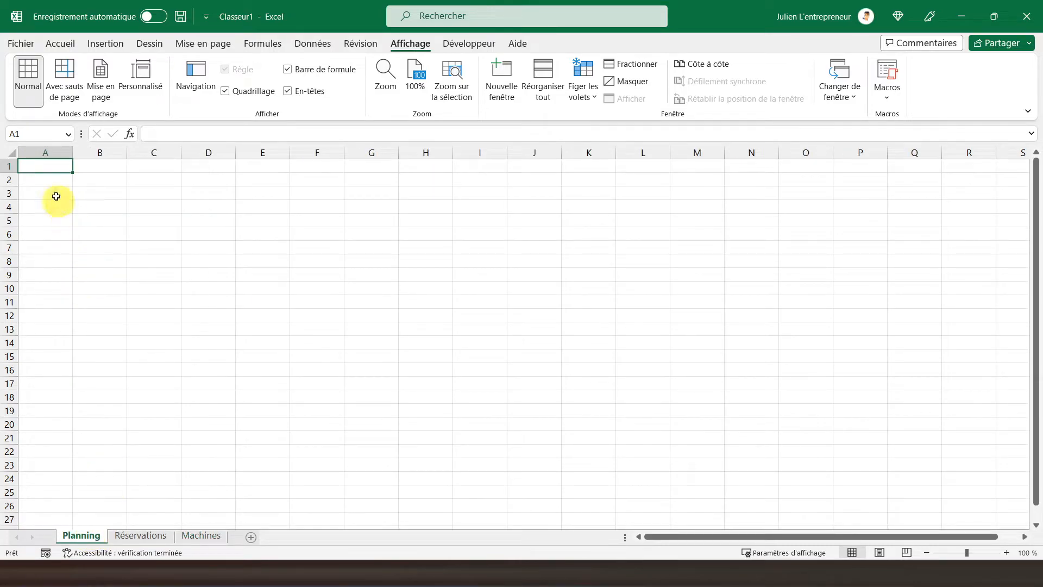
right_click(50, 152)
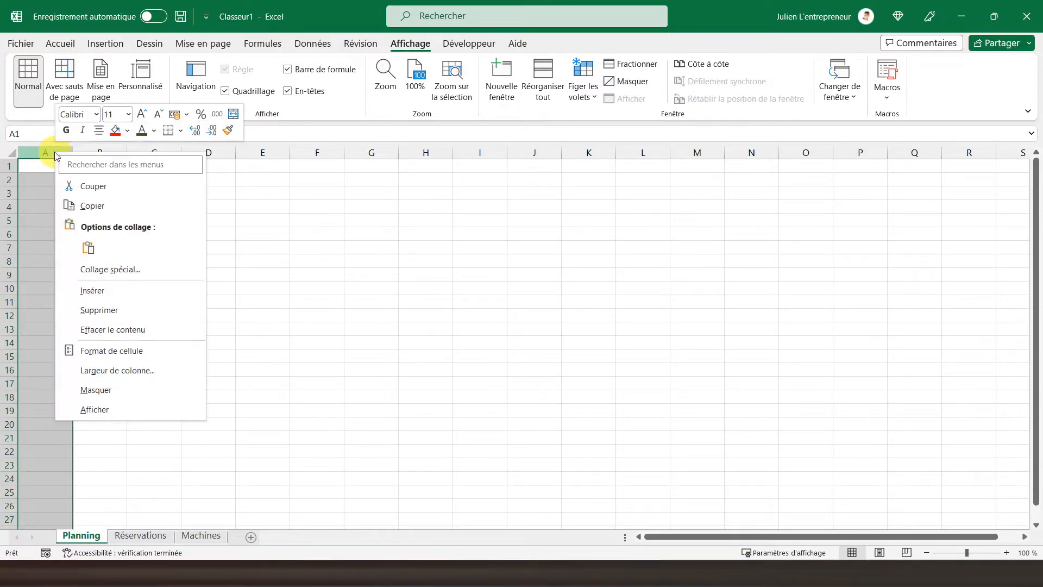
click(105, 376)
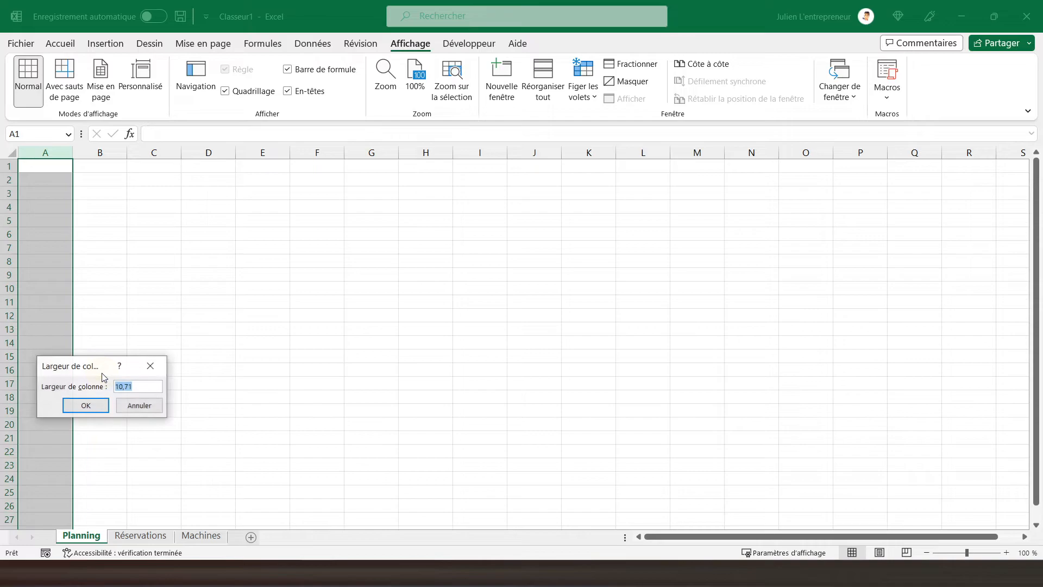
text(4)
key(Return)
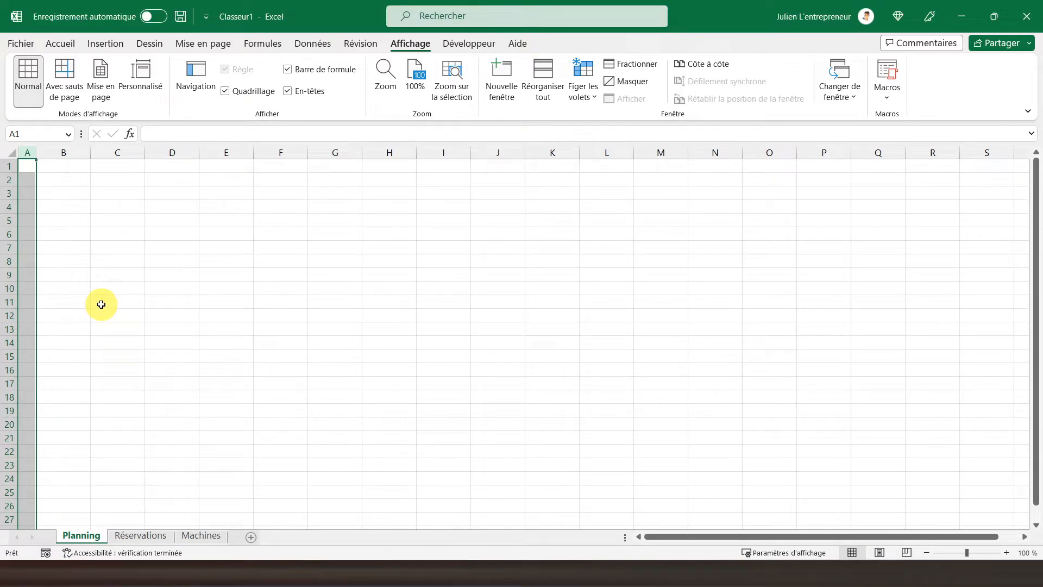
- Enter the labels Date début in B2 and Date fin in B3 of the Planning sheet
click(70, 181)
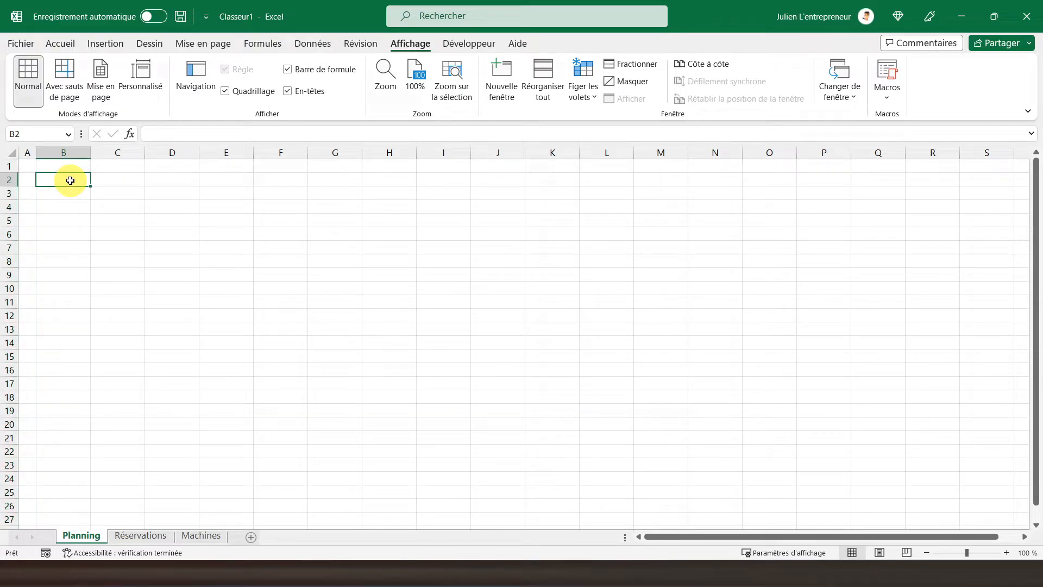
text(Da)
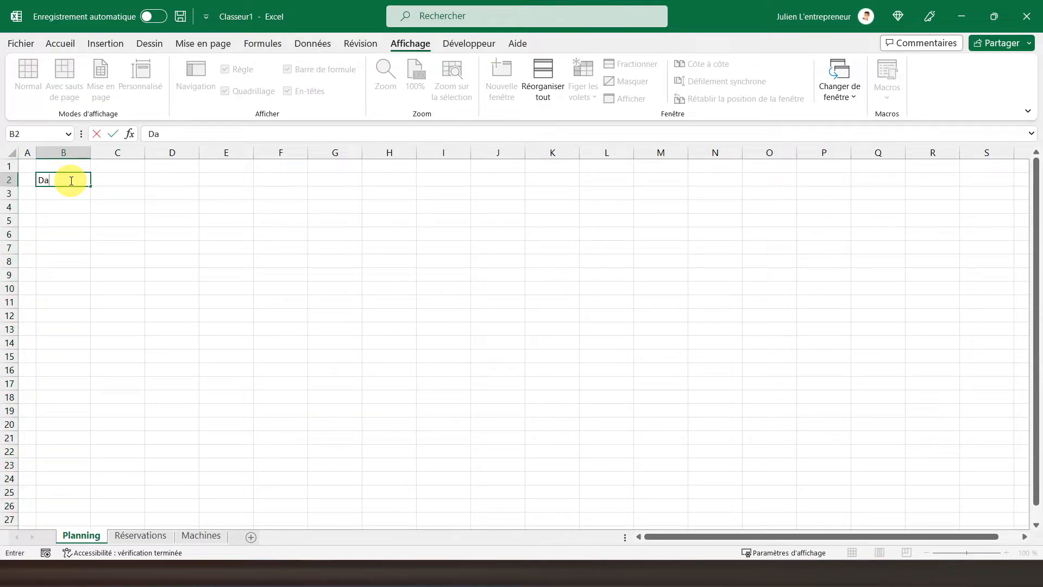
text(te début)
key(Return)
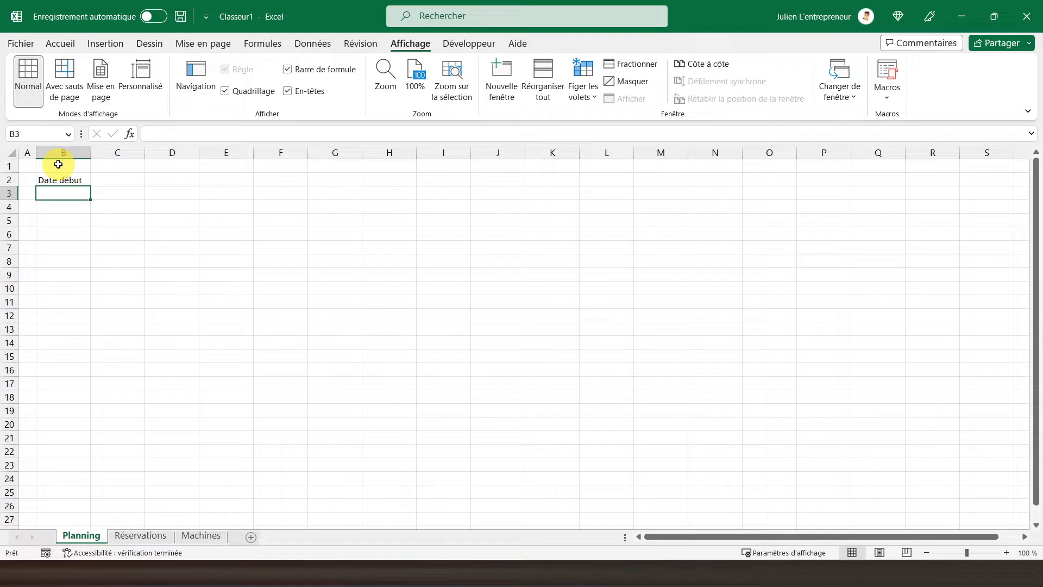
text(Date )
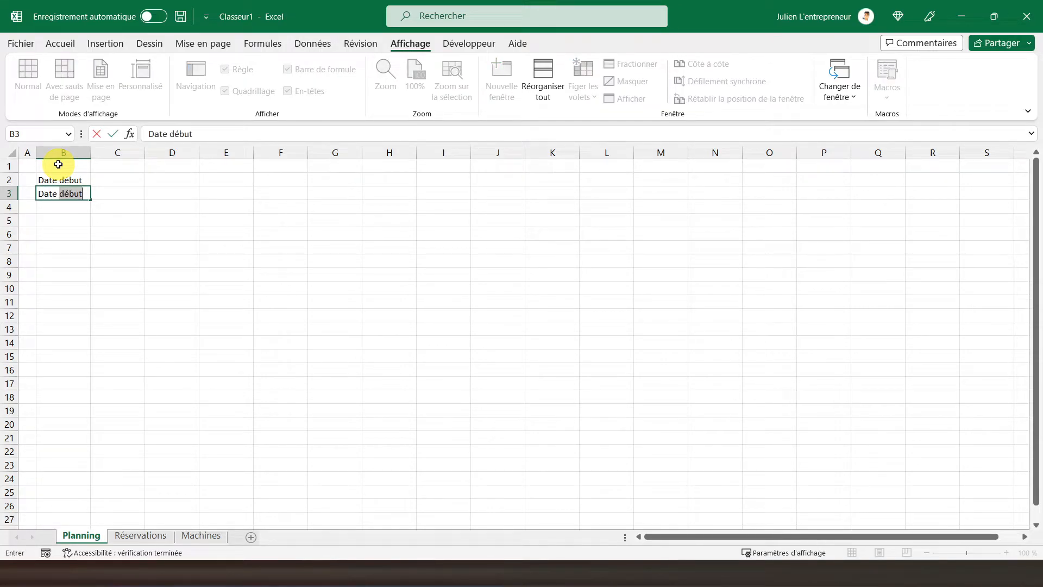
text(fin)
key(Tab)
- Put a border around each of the date input cells C2 and C3
key(Up)
key(Up)
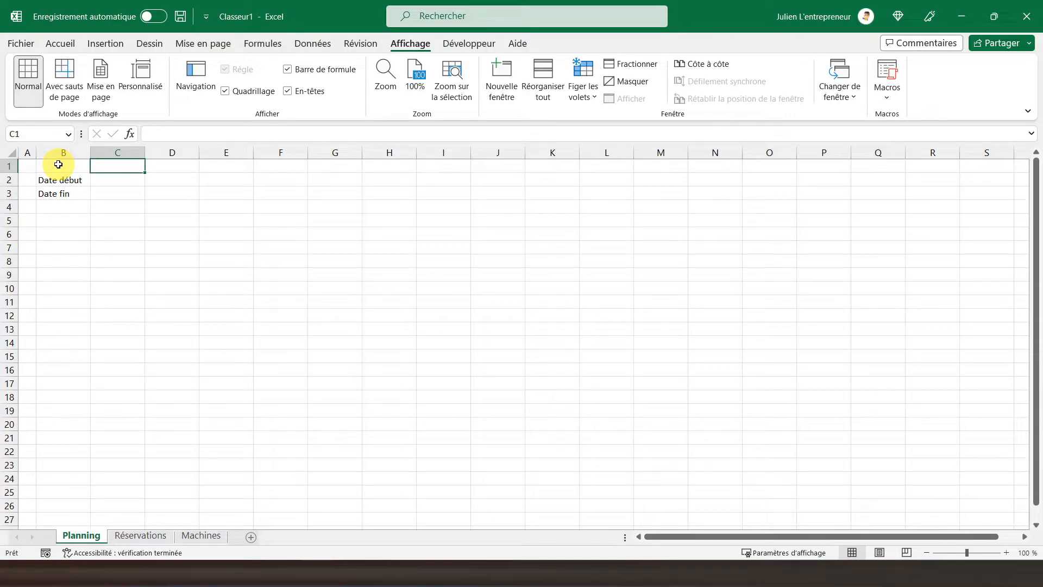
key(Down)
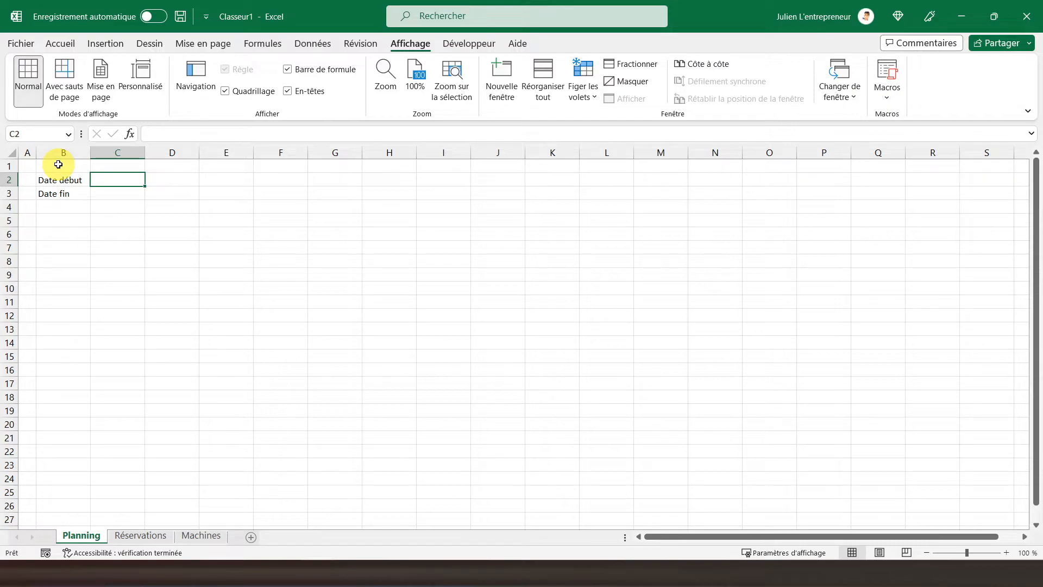
click(60, 44)
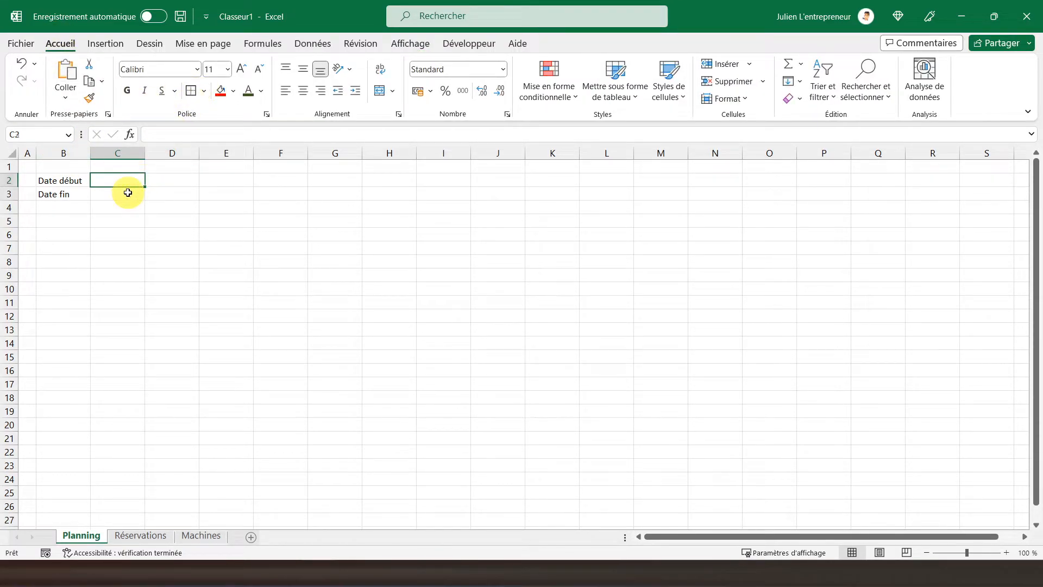
click(128, 193)
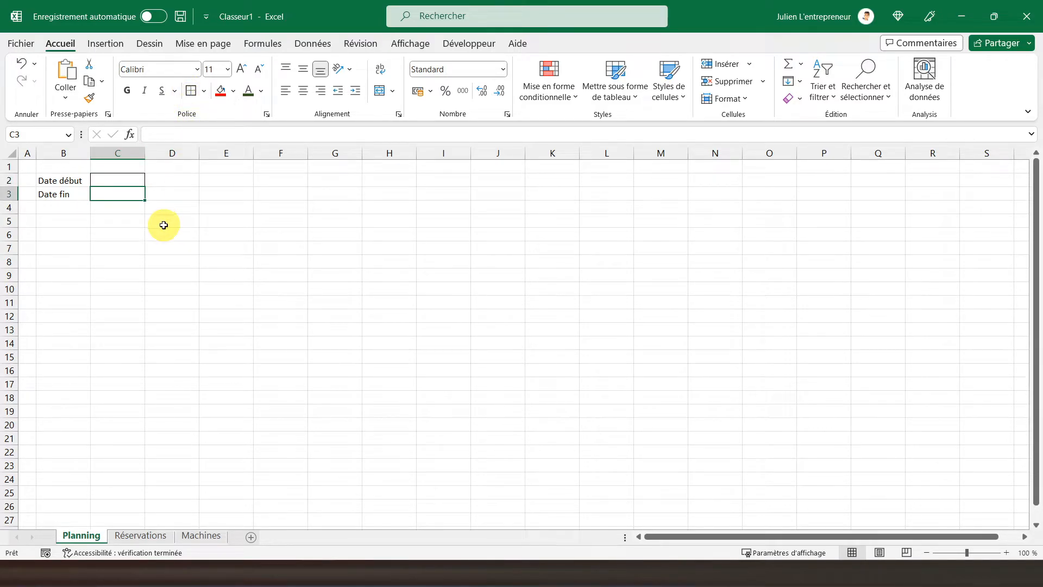
- Enter the table headers Machines in B5 and Identité in C5
click(63, 222)
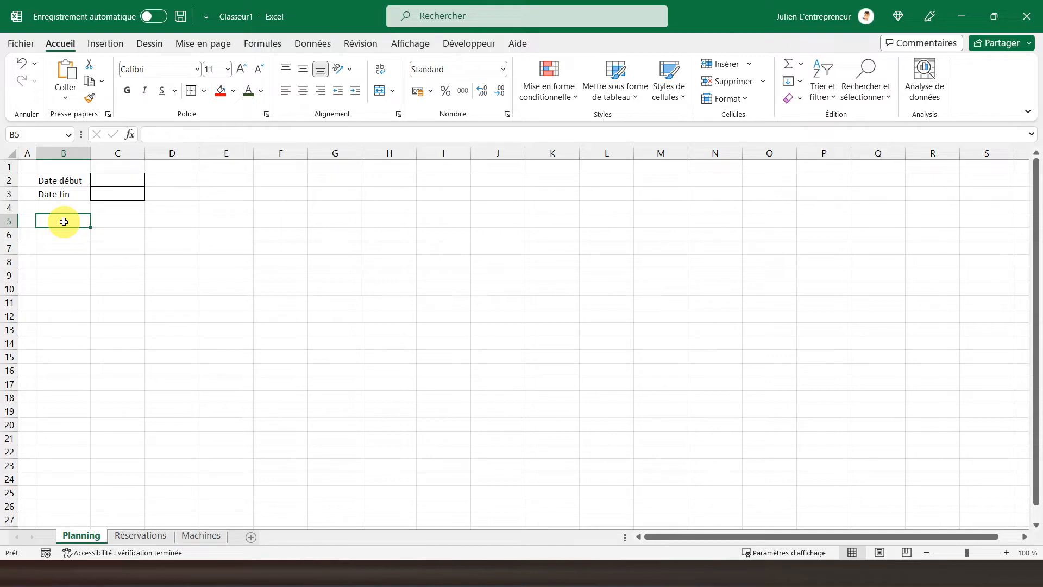
text(V)
key(BackSpace)
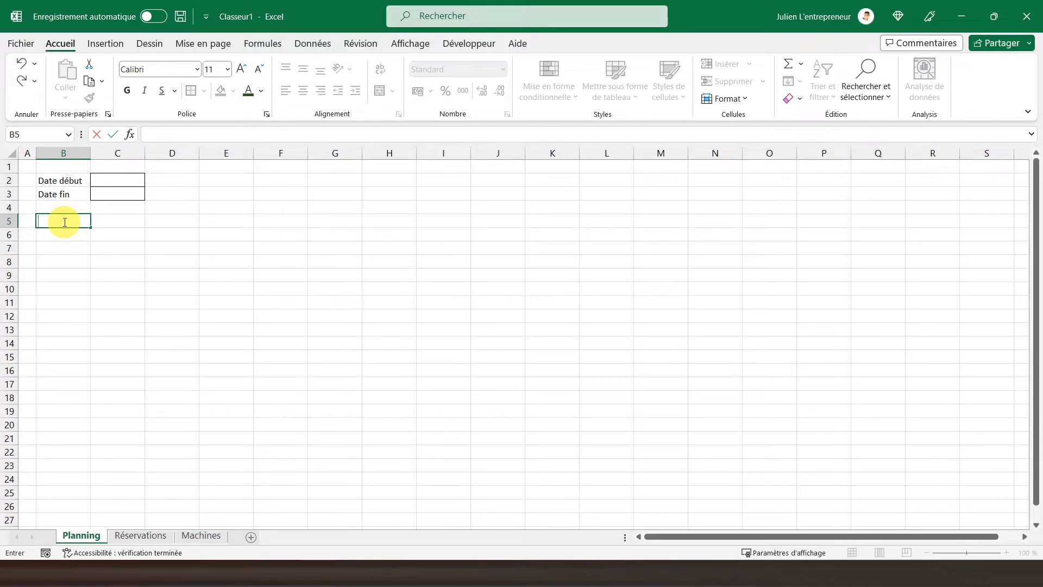
text(MA)
key(BackSpace)
text(achines)
key(Tab)
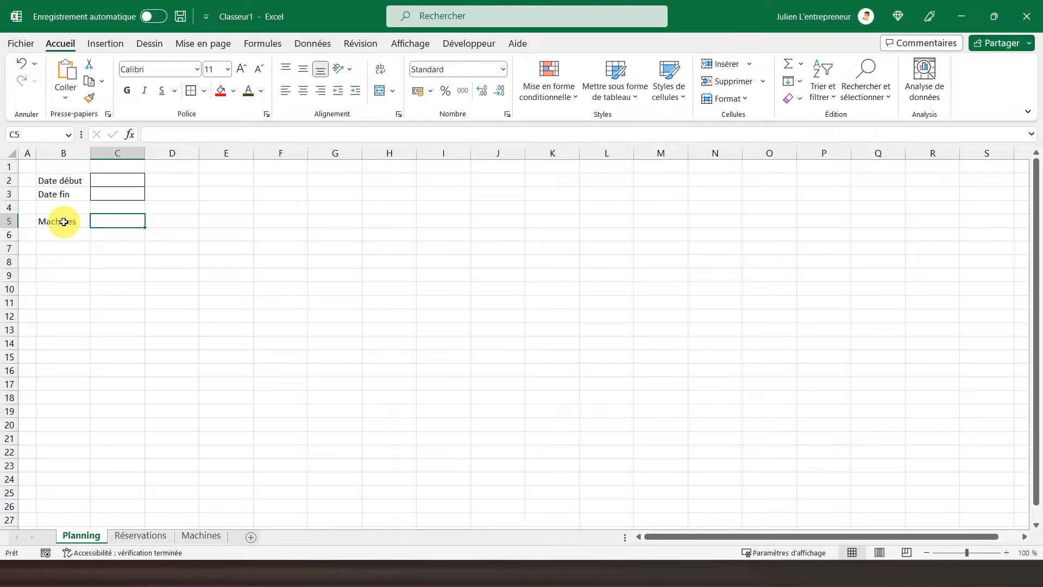
click(198, 536)
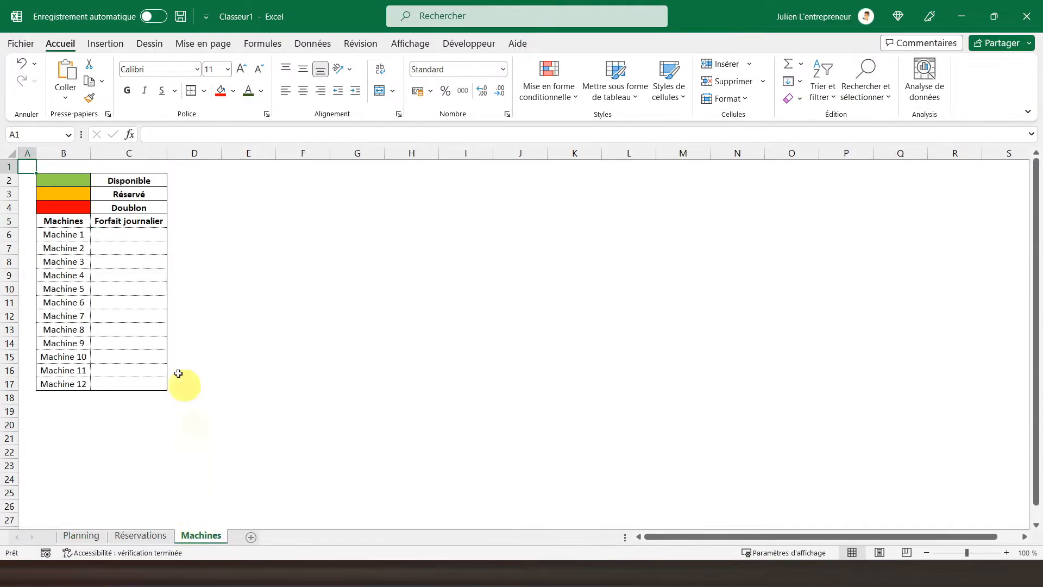
click(81, 536)
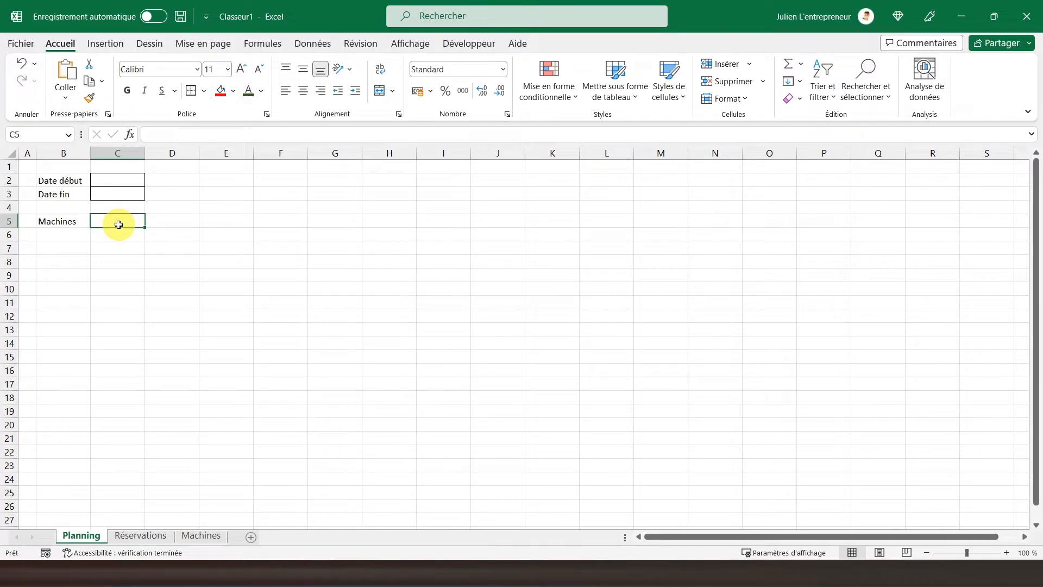
text(Identité)
key(Return)
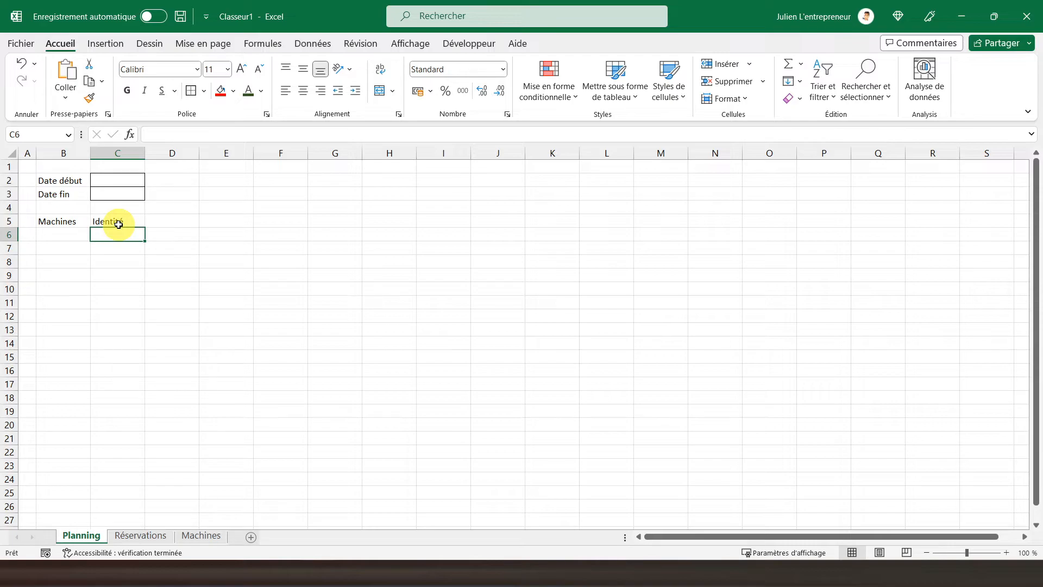
- Enter Nom, Prénom in C6 and Numéro in C7 under the Identité header
text(Nom)
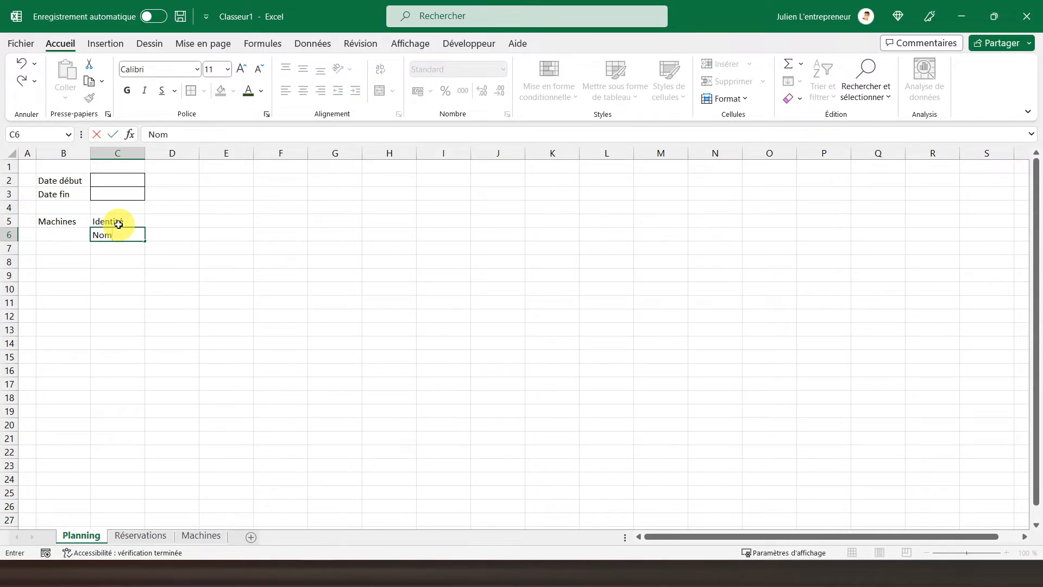
text(, Prénom)
key(Return)
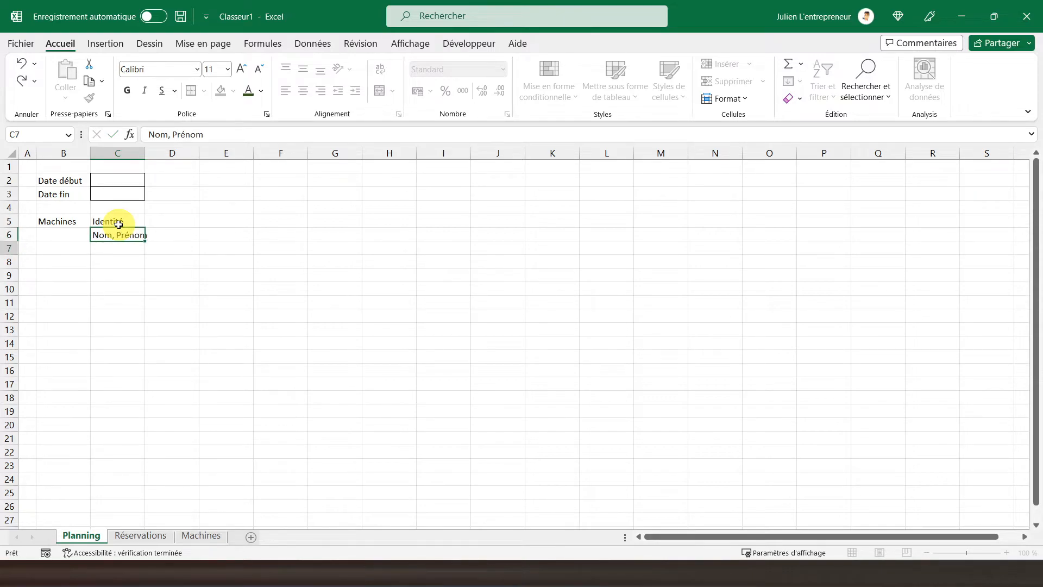
text(Numéro)
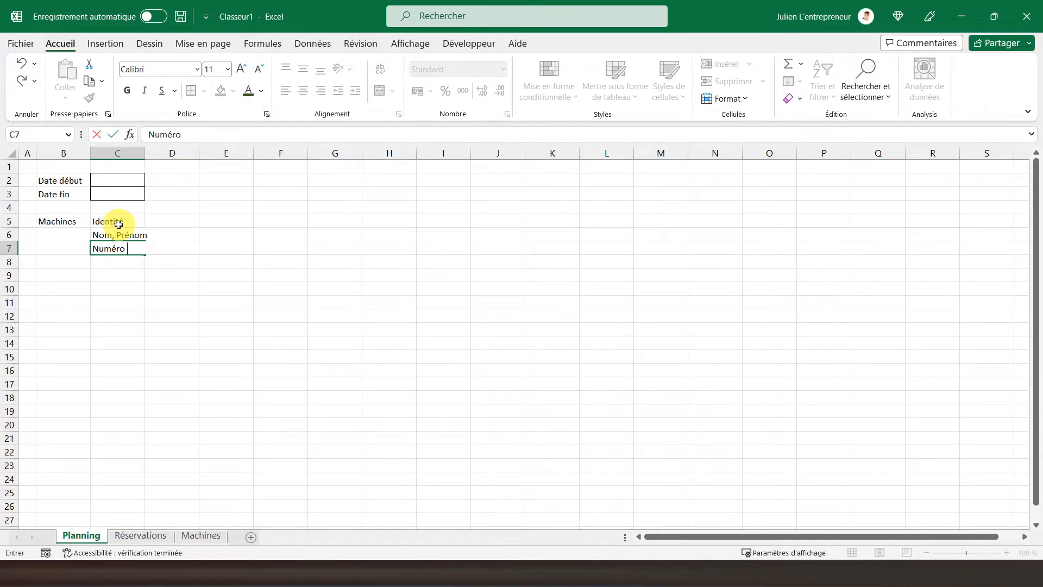
key(Return)
- Widen column C slightly to fit Nom, Prénom and centre its contents horizontally and vertically
drag(144, 153, 153, 153)
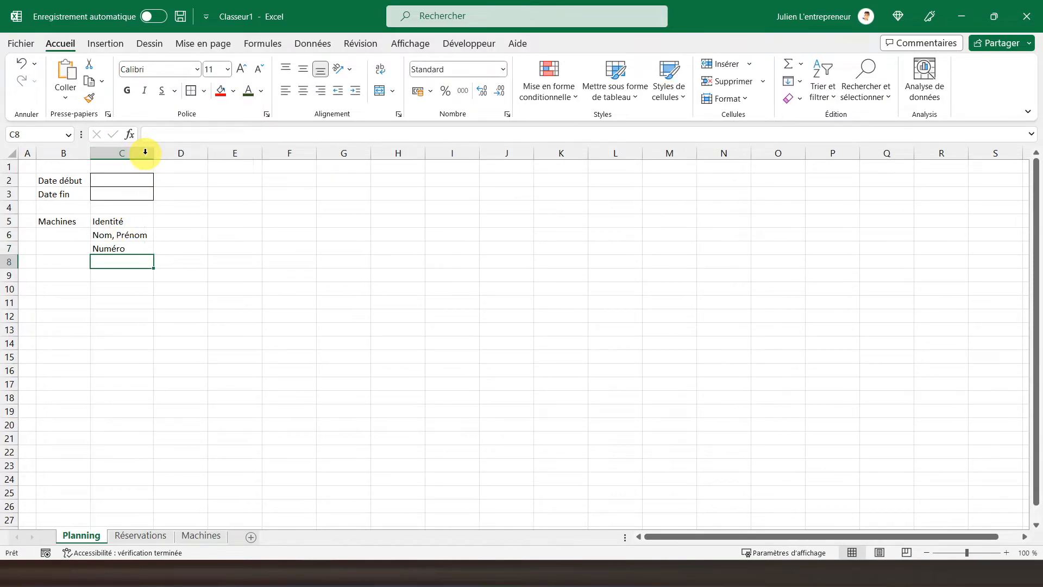
click(122, 152)
click(302, 93)
click(302, 71)
- Centre the Machines and Identité headers in B5:C5 and make them bold
drag(107, 221, 63, 220)
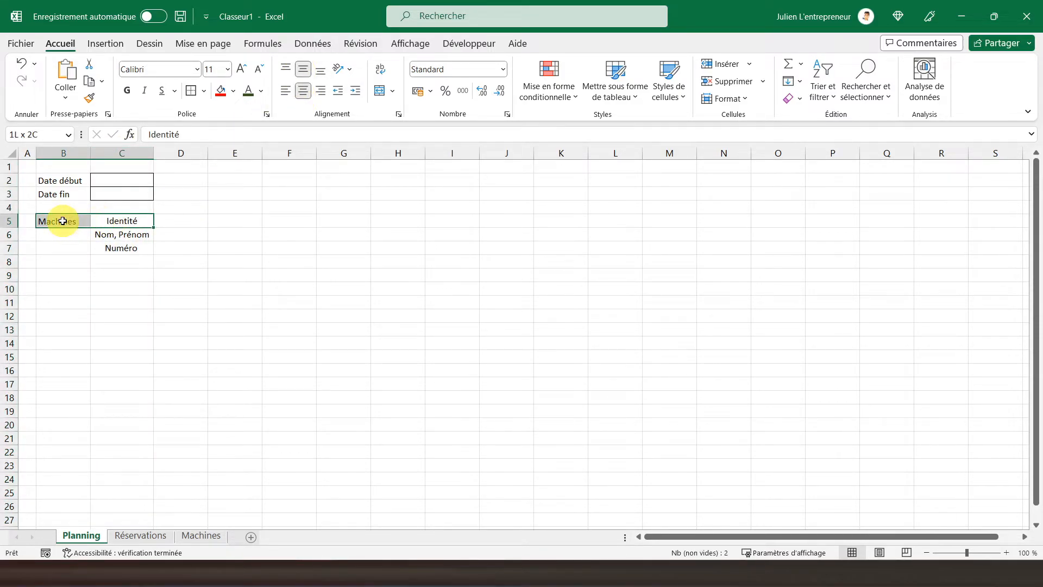
click(306, 92)
click(306, 92)
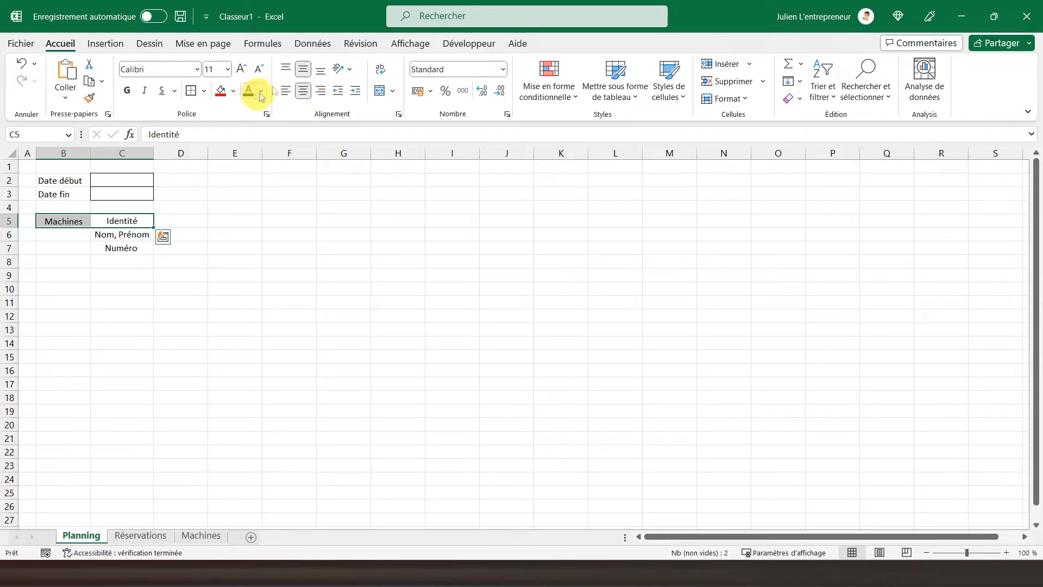
click(127, 91)
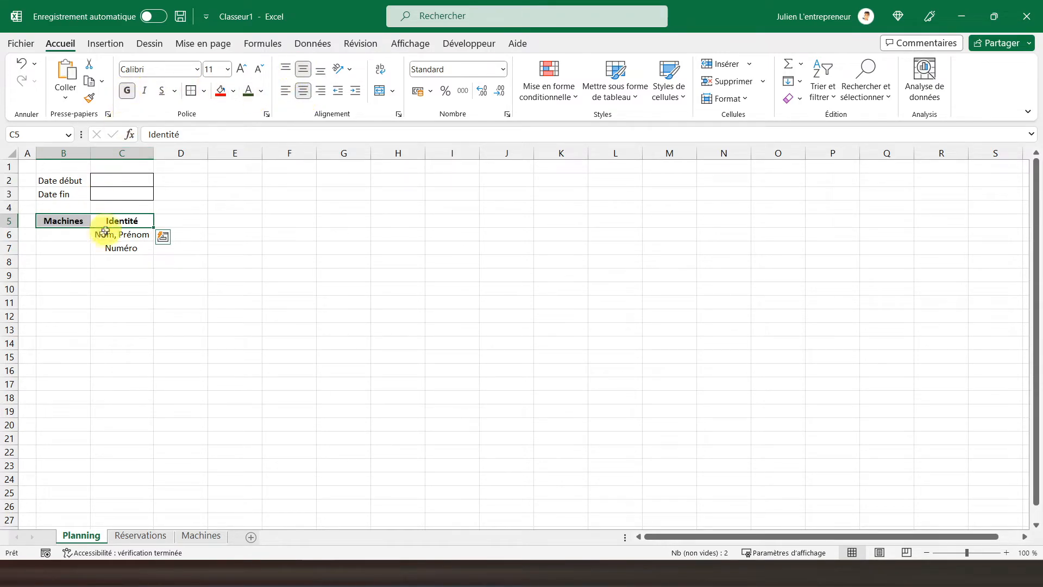
- Enter Machine 1 in B6 as the first machine row of the planning
click(56, 235)
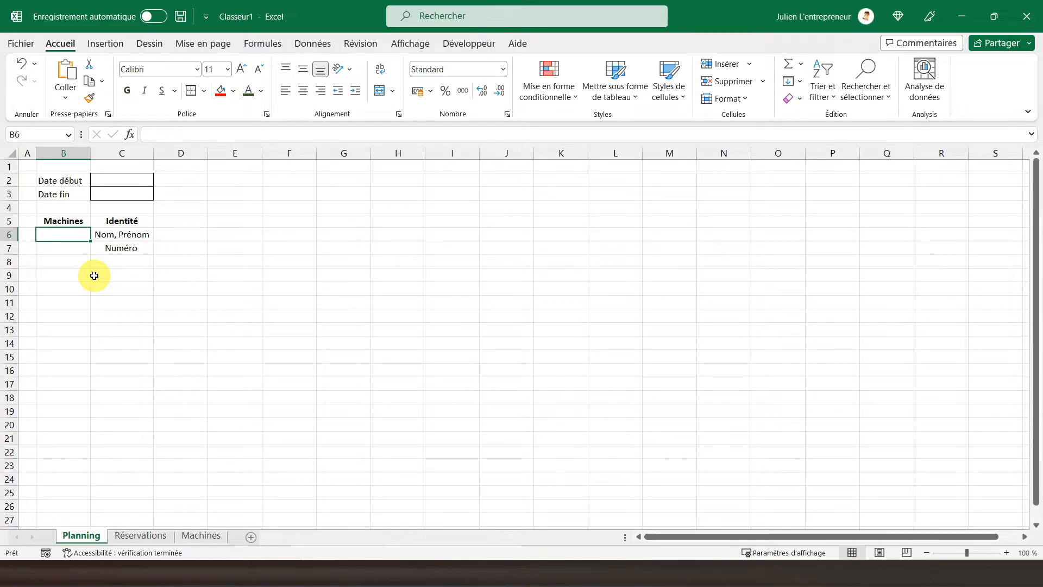
text(Machine)
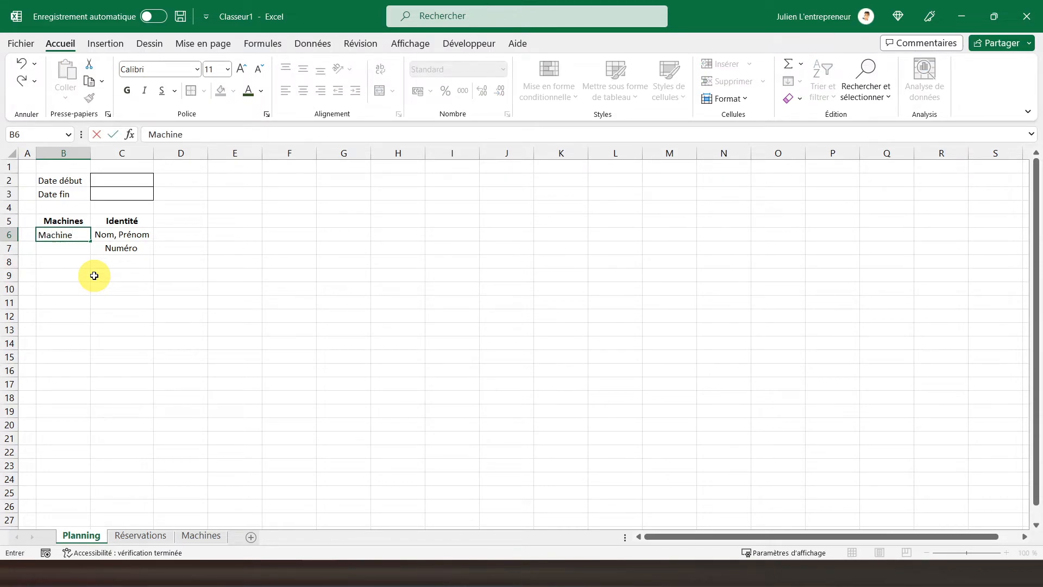
text( 1)
key(Return)
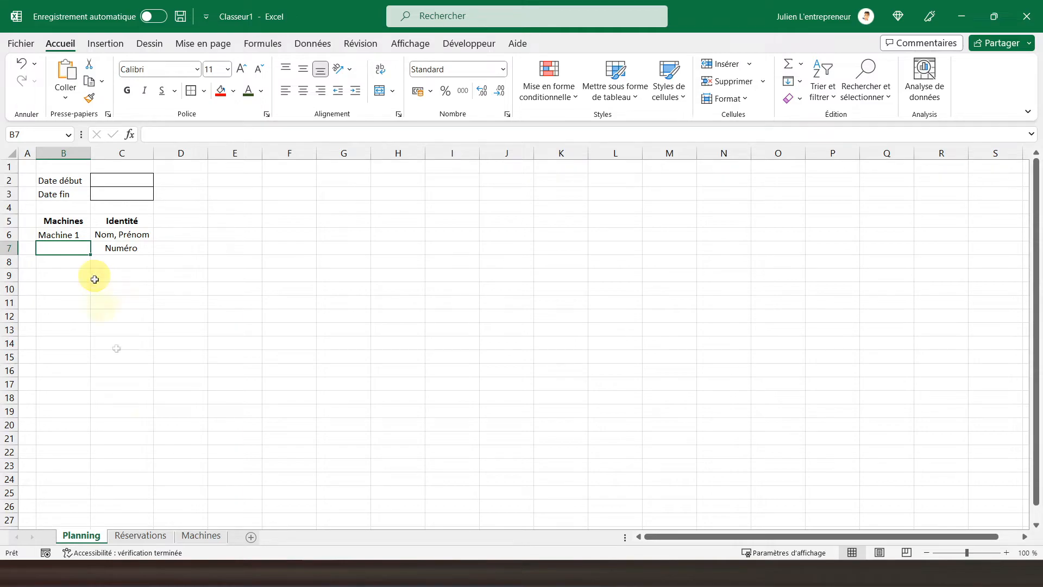
- Merge and centre cells B6:B7 on the Planning sheet and align Machine 1 vertically in the middle
click(200, 535)
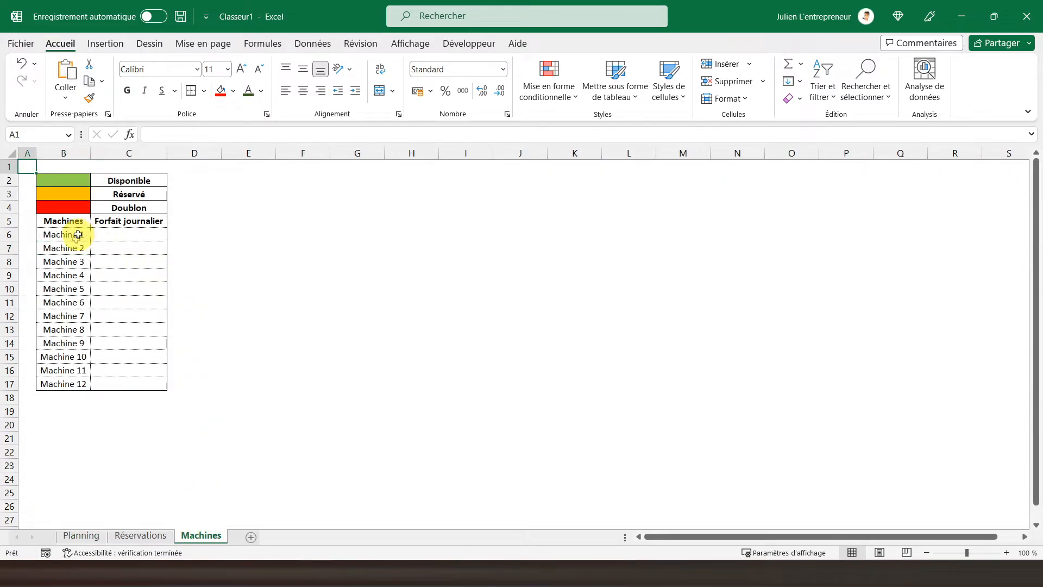
click(76, 536)
drag(65, 235, 76, 244)
click(380, 90)
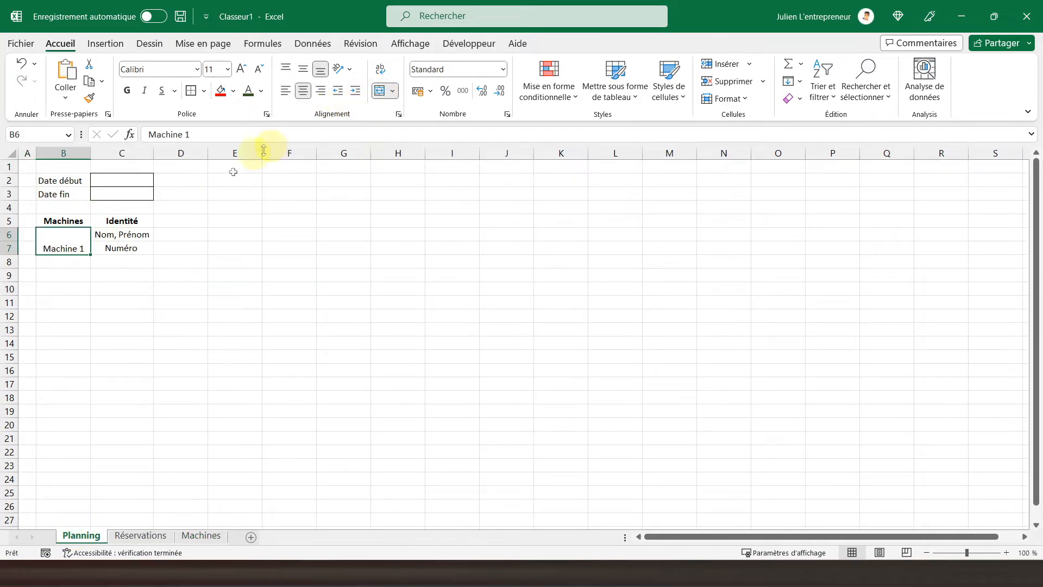
click(303, 69)
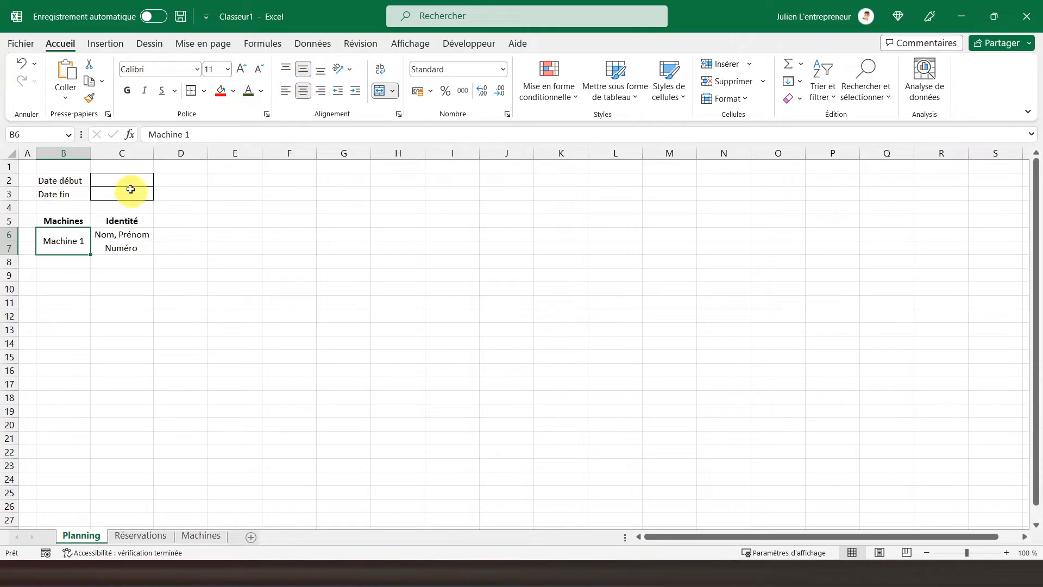
- Widen column B to roughly twice its width
click(98, 151)
drag(91, 153, 152, 156)
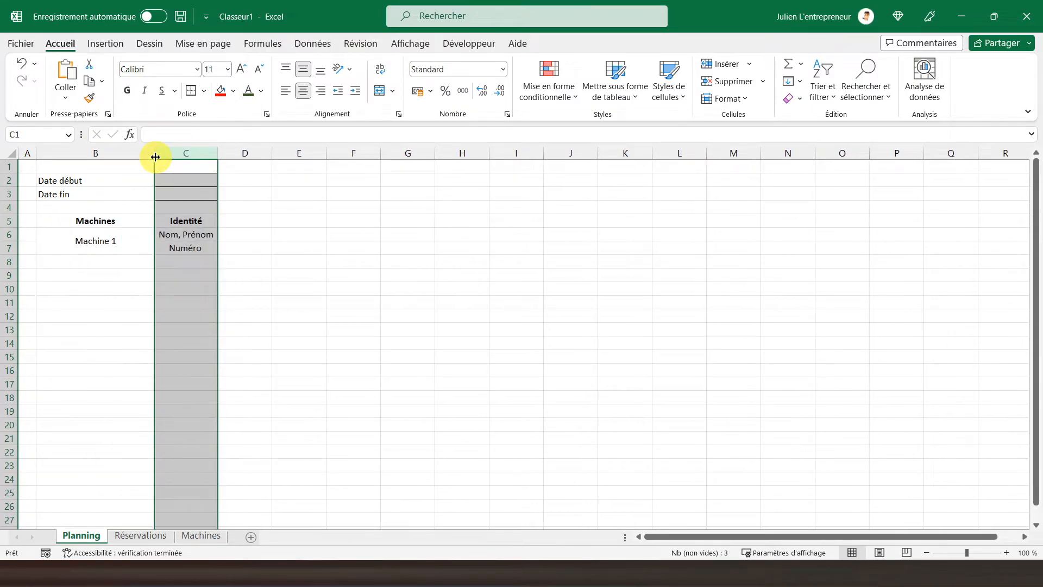
click(88, 240)
- Centre the Date début and Date fin labels in B2:B3 and make them bold
drag(88, 180, 94, 195)
click(303, 90)
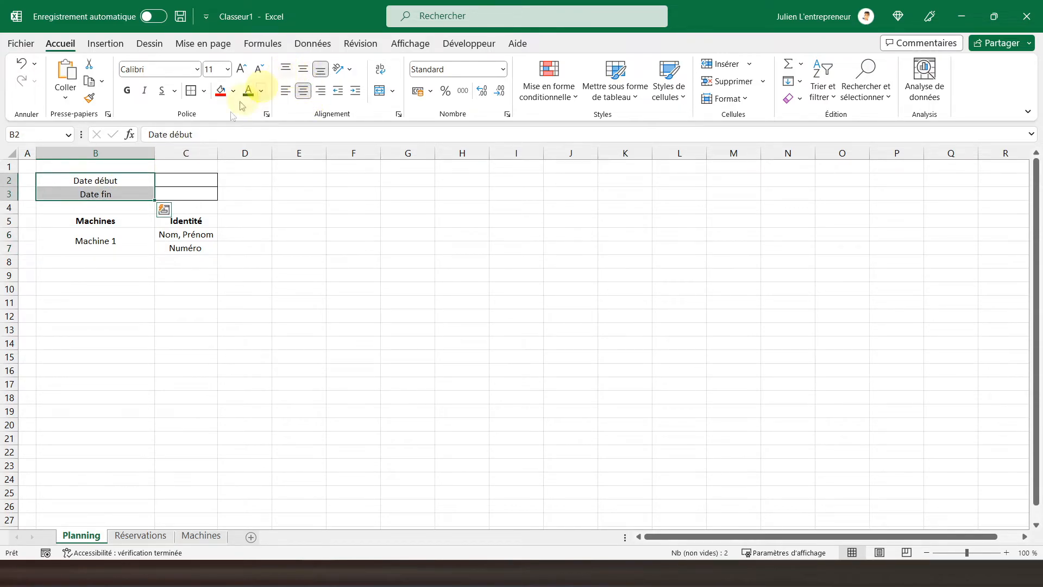
click(126, 90)
click(119, 262)
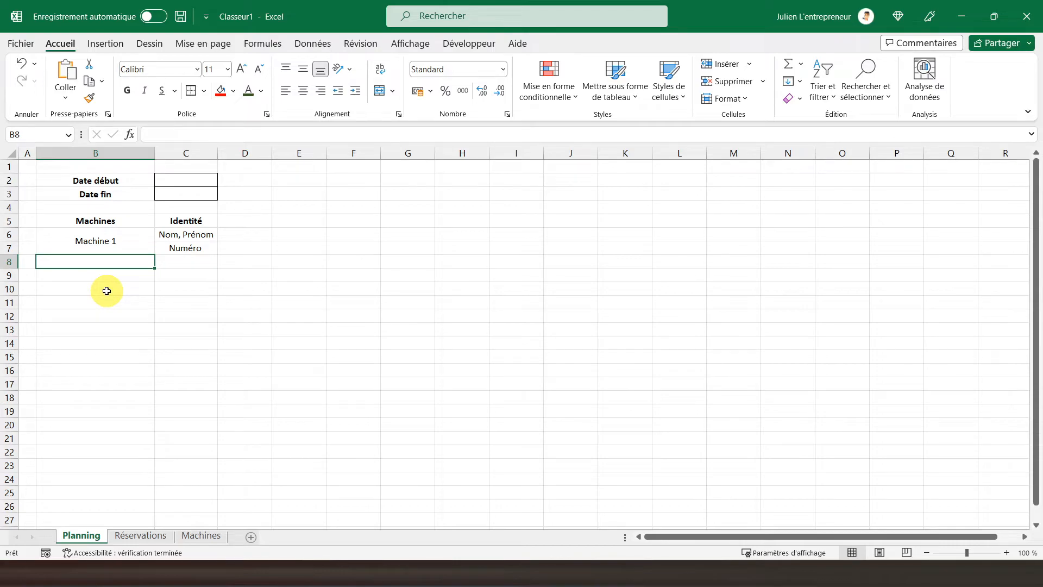
- Copy the Machine 1 block B6:C7 and paste it at B8, B10, B12 and B14
drag(102, 240, 165, 240)
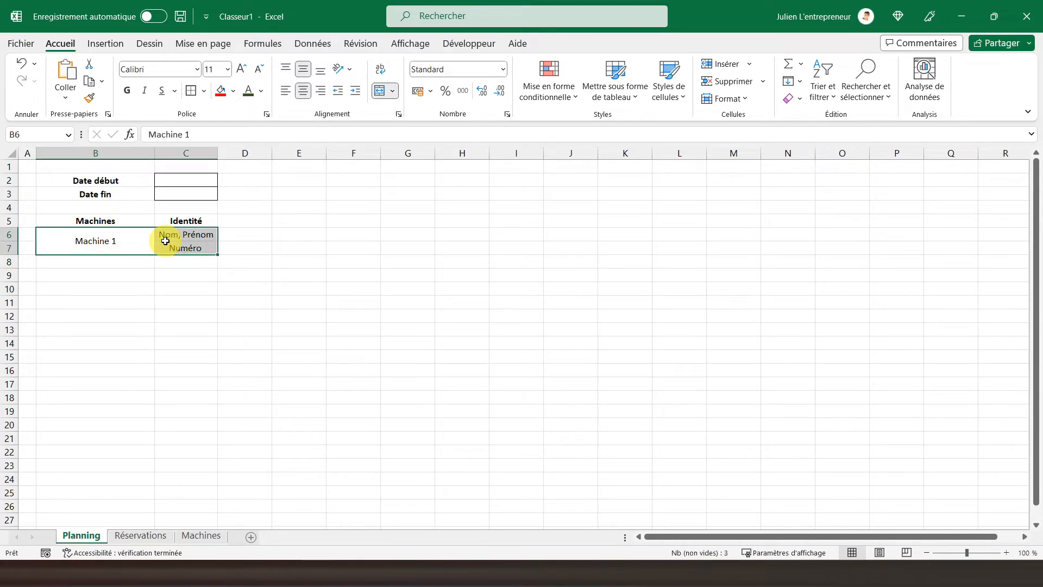
key(ctrl+c)
click(87, 266)
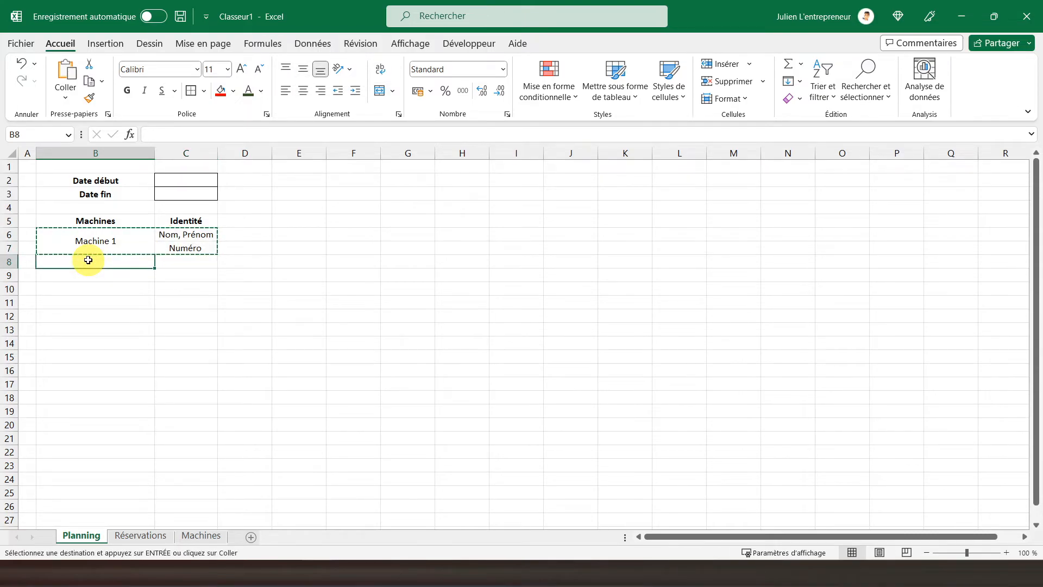
key(ctrl+v)
click(84, 286)
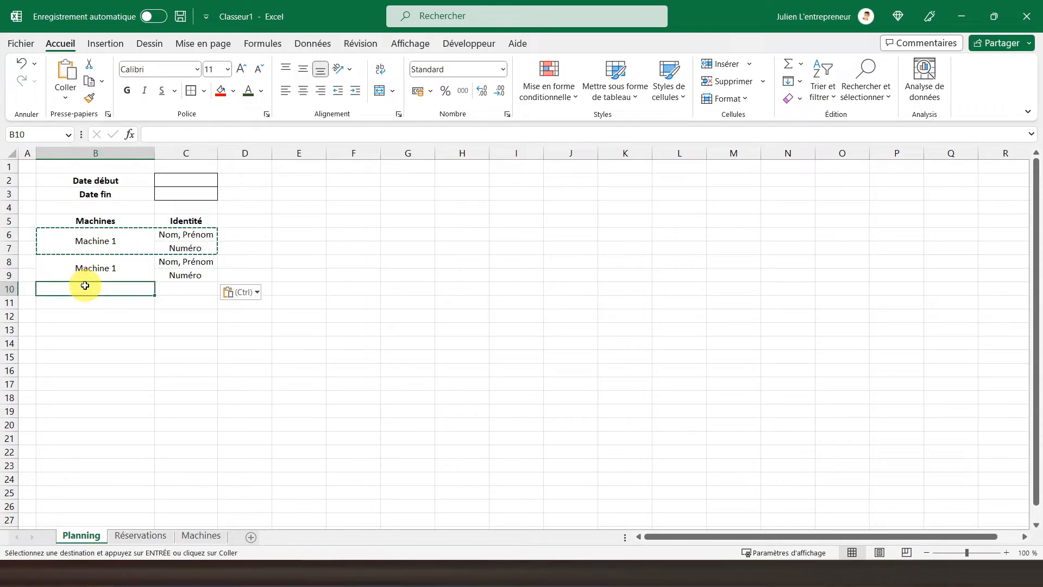
key(ctrl+v)
click(78, 317)
key(ctrl+v)
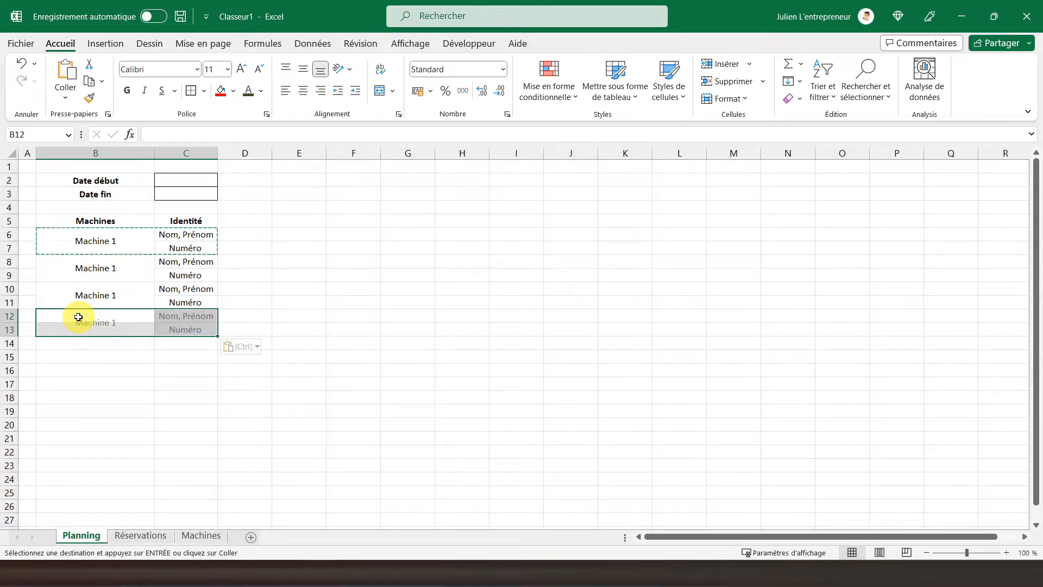
click(79, 345)
key(ctrl+v)
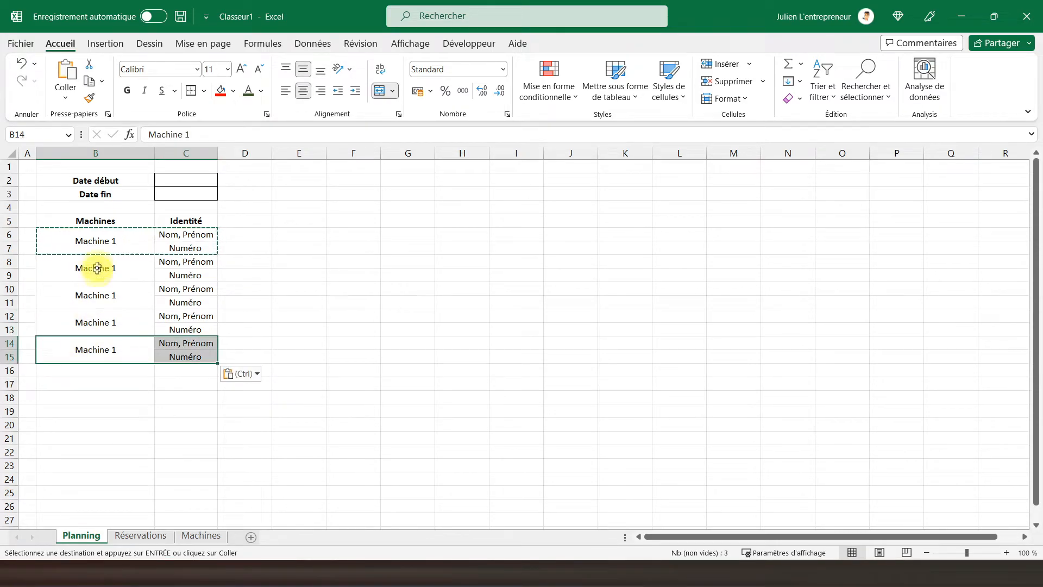
- Link the first machine cell B6 on the Planning sheet to Machine 1 with the formula =Machines!B6
click(93, 237)
text(=)
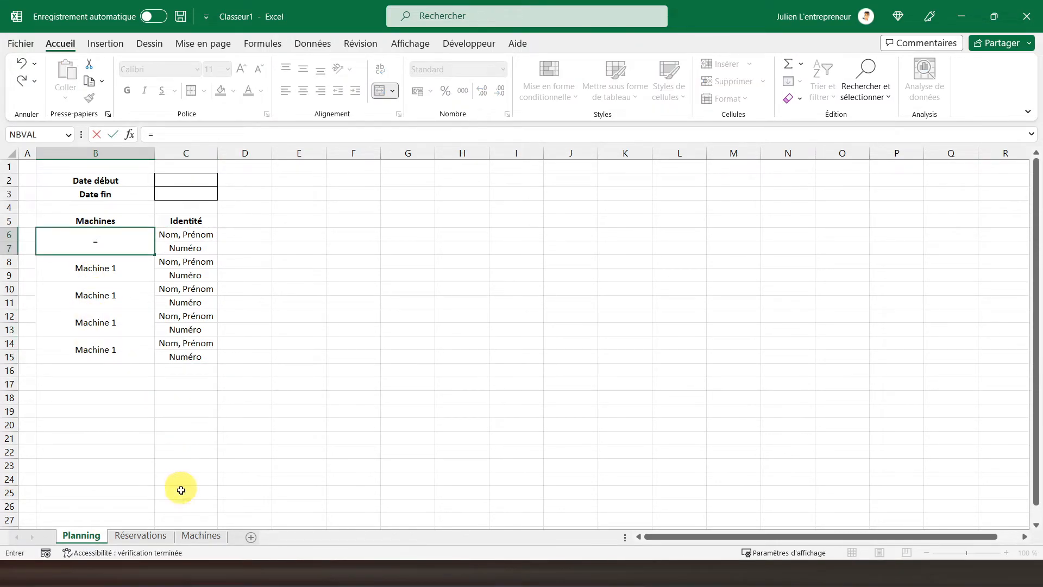
click(201, 536)
click(70, 235)
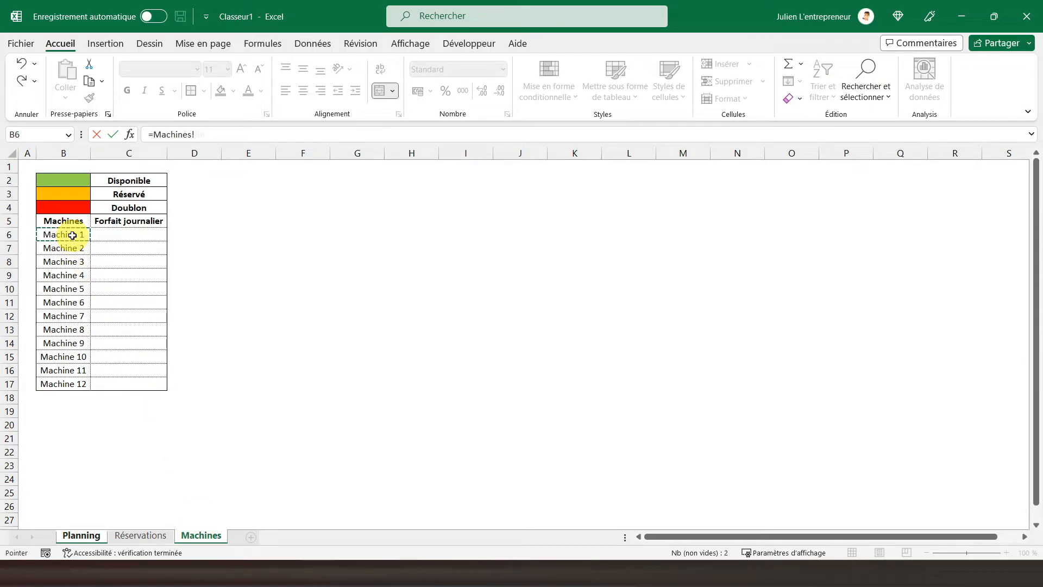
key(Return)
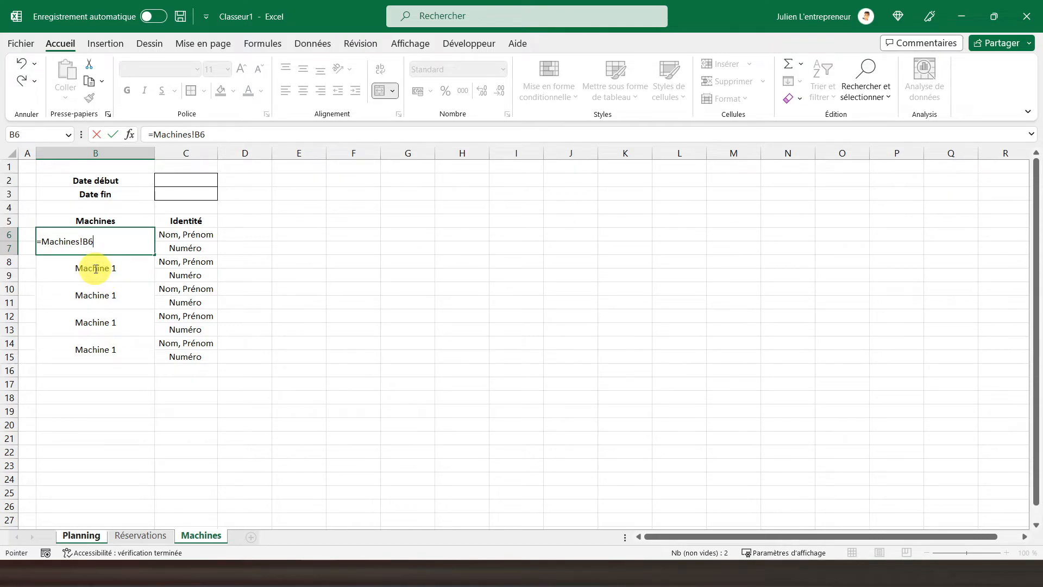
key(Return)
key(Return)
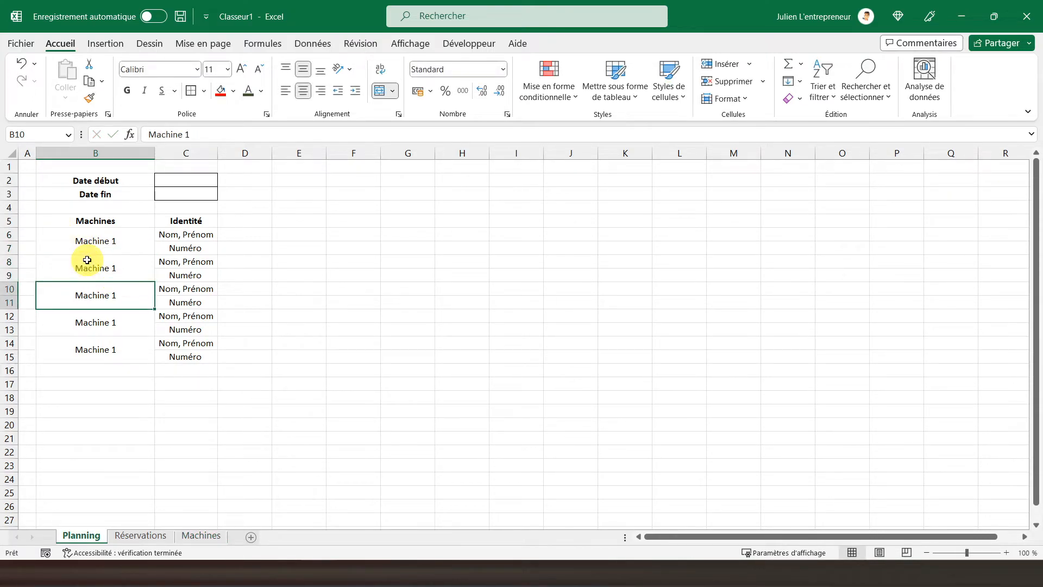
click(91, 268)
click(90, 239)
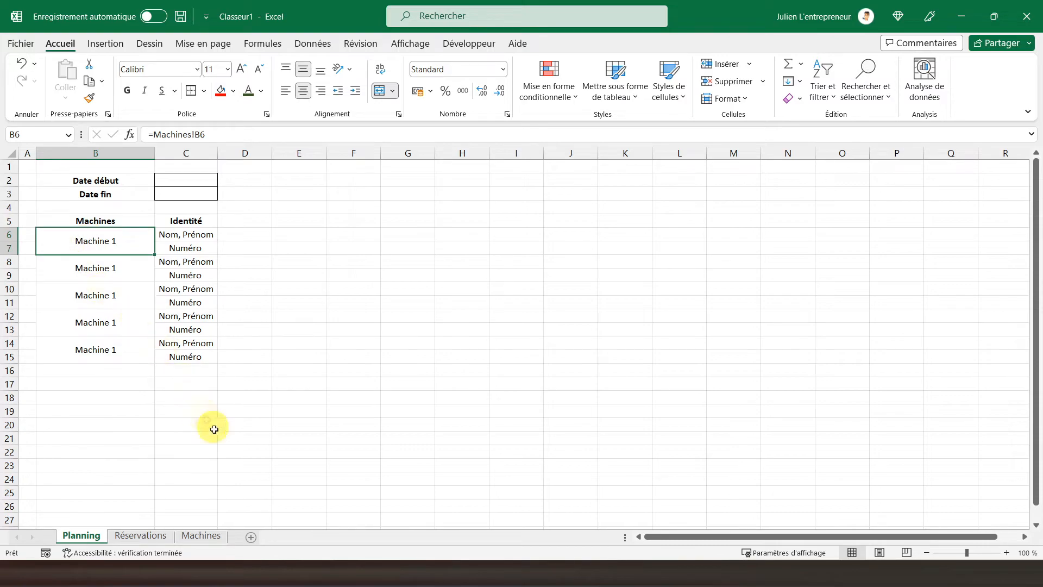
- Link Planning cells B8 and B10 to Machine 2 and Machine 3 in cells B7 and B8 of the Machines sheet
click(201, 537)
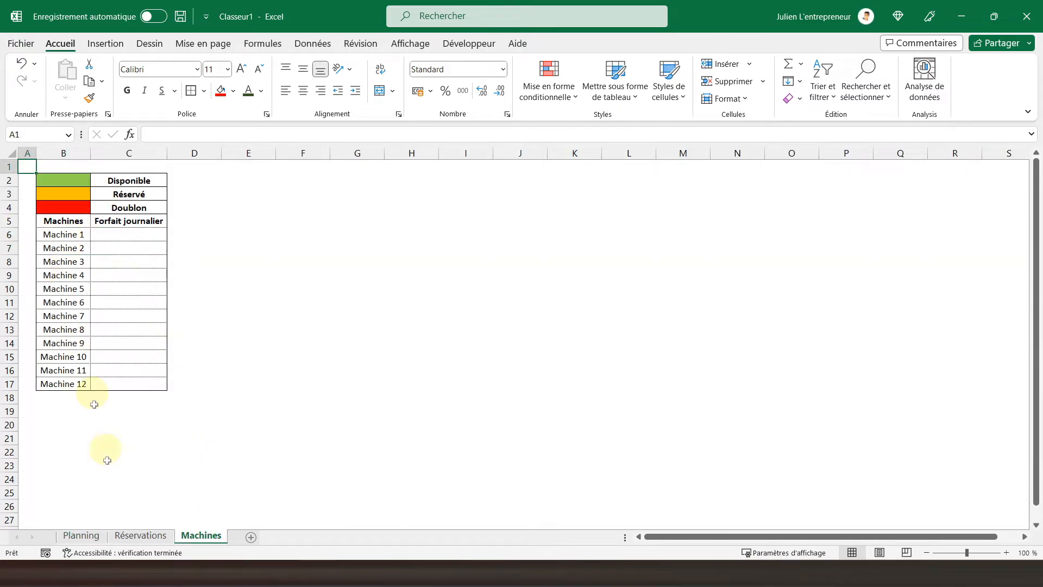
click(89, 534)
click(88, 264)
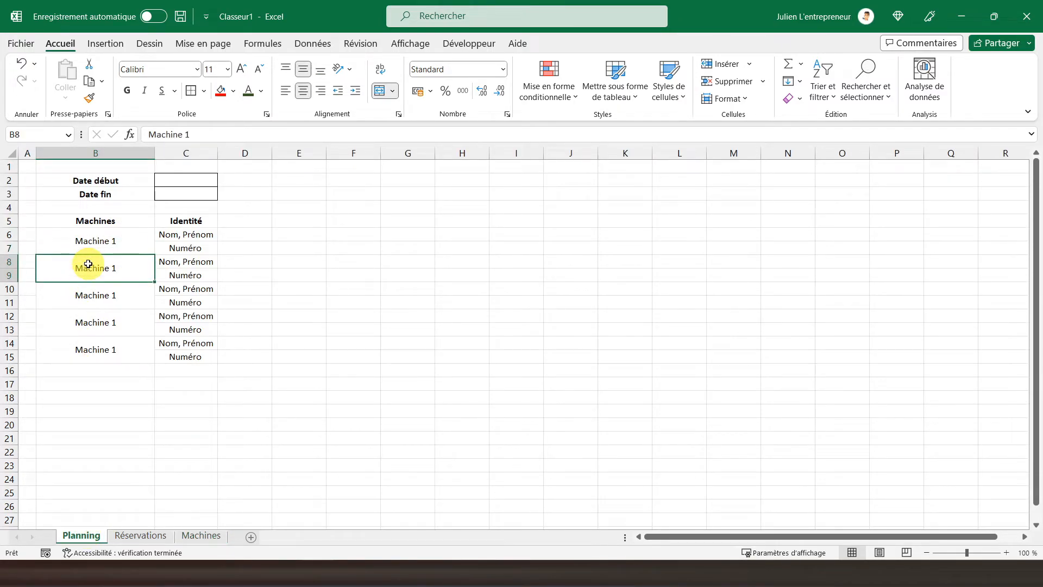
text(=)
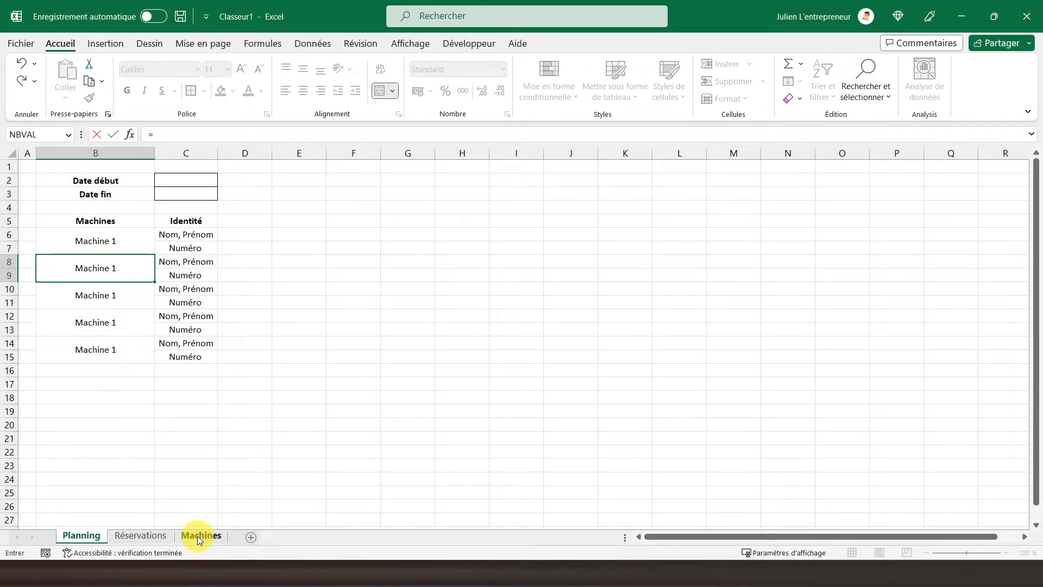
click(200, 536)
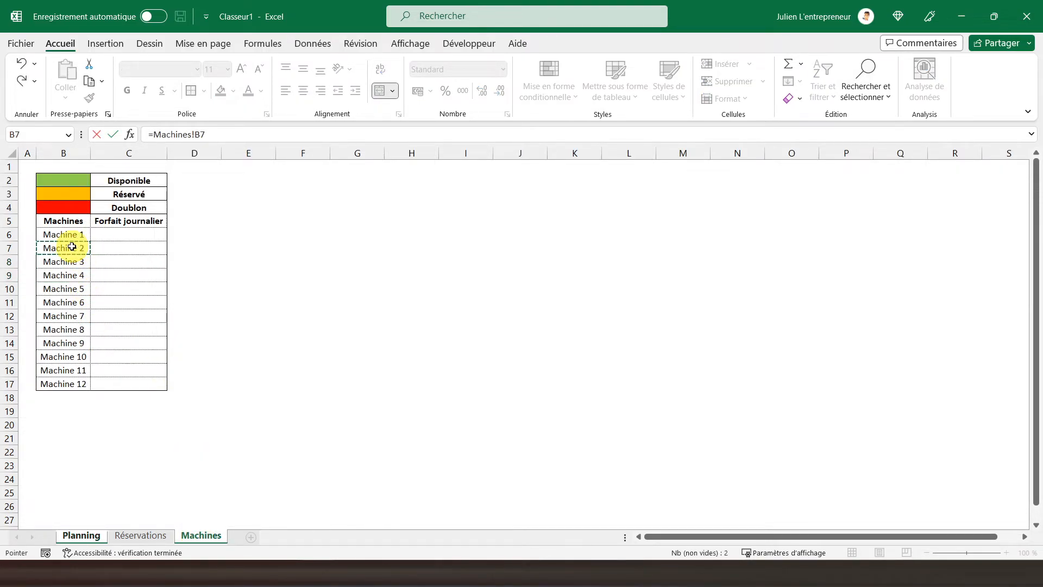
key(Return)
text(=)
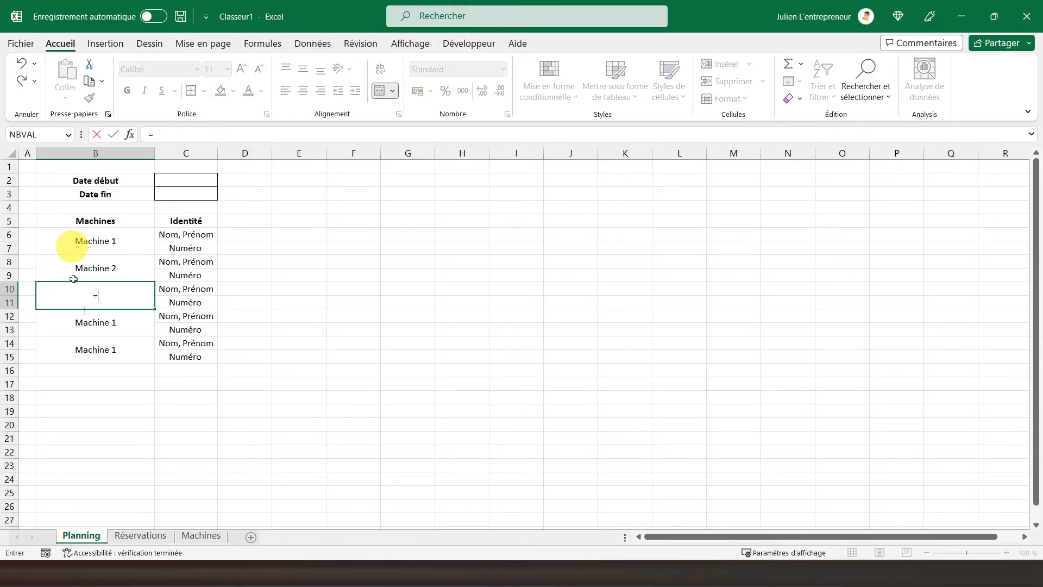
click(199, 536)
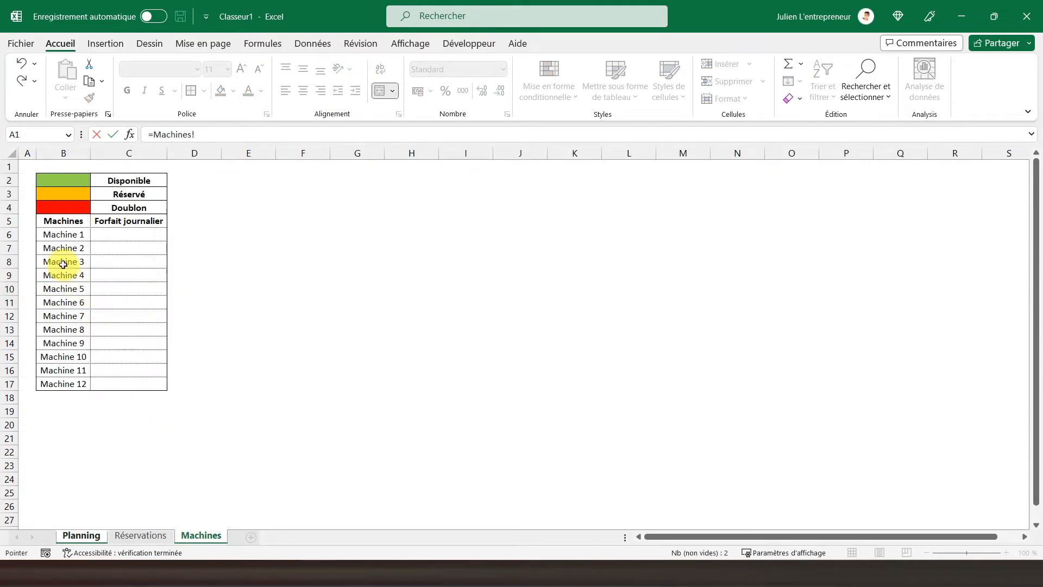
key(Return)
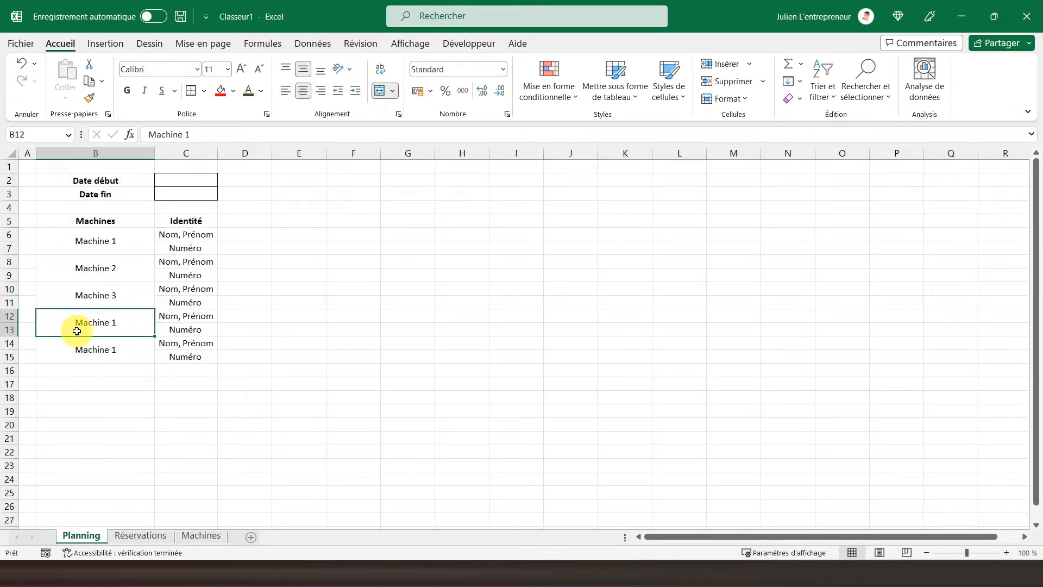
- Link Planning cells B12 and B14 to Machine 4 and Machine 5 in cells B9 and B10 of the Machines sheet
text(=)
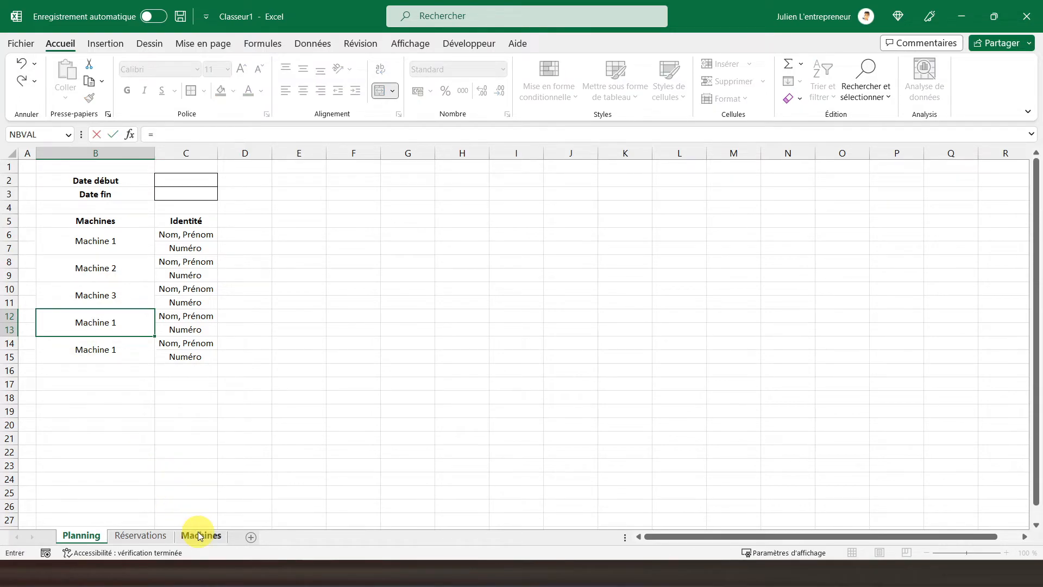
click(200, 536)
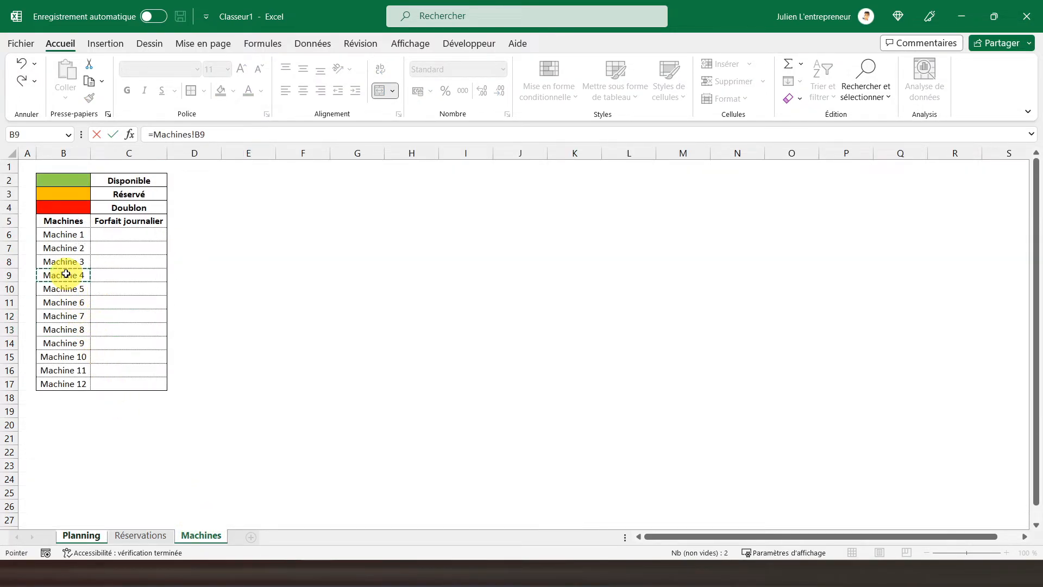
key(Return)
text(=)
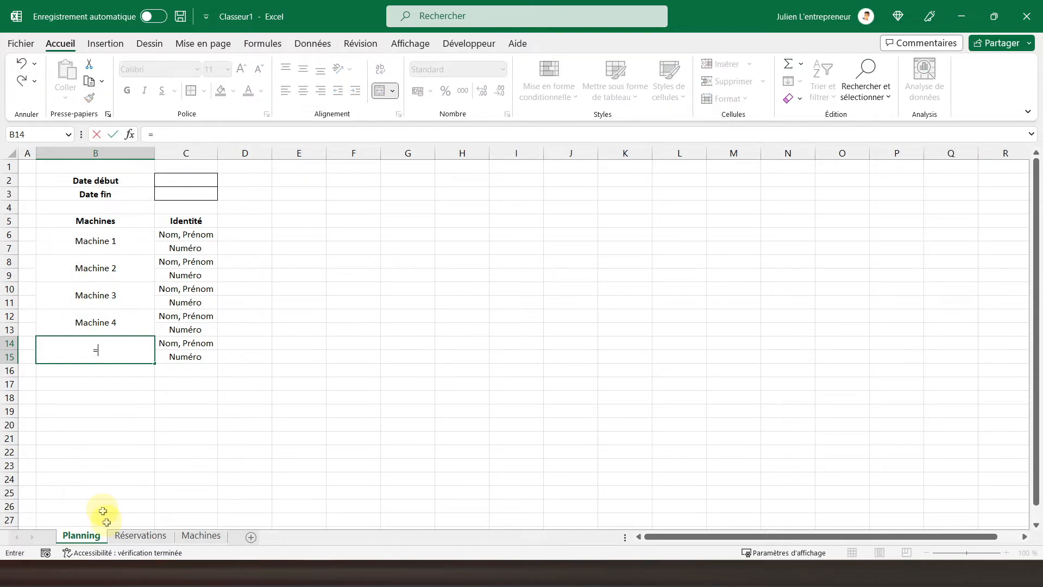
click(197, 535)
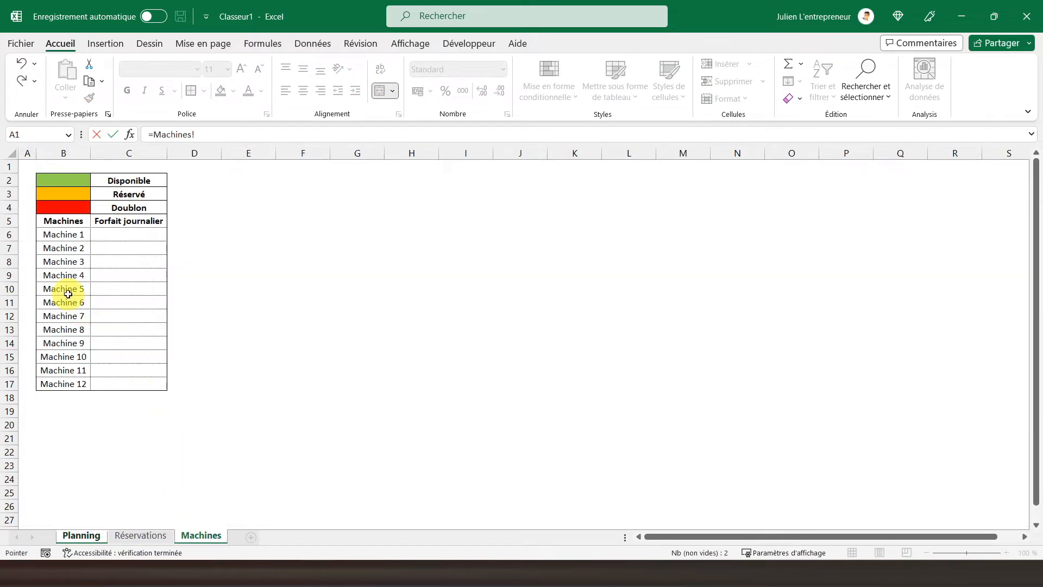
key(Return)
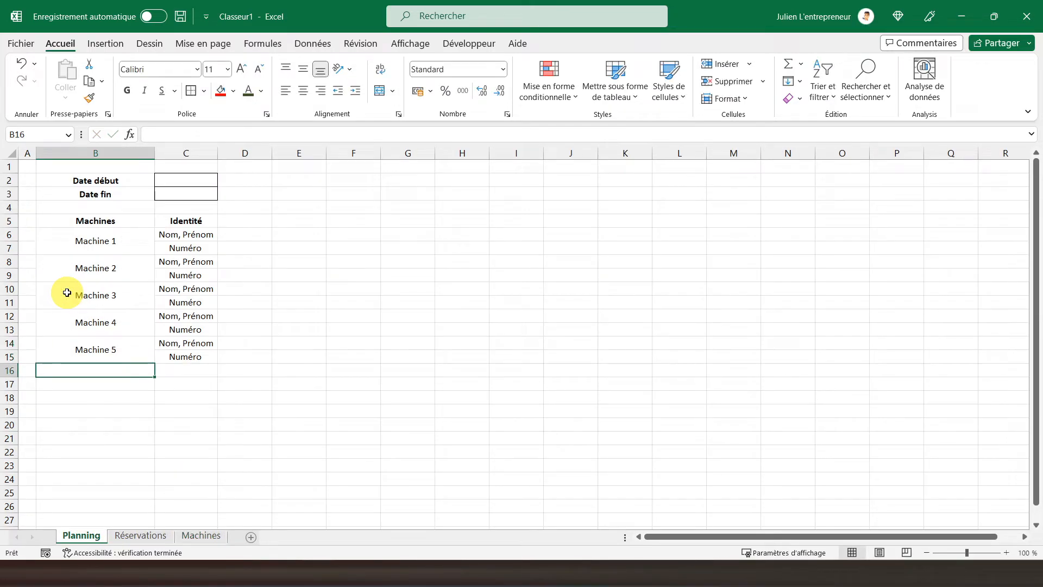
- Copy the five machine blocks in B6:C15 on the Planning sheet and paste them at B16
drag(76, 242, 180, 361)
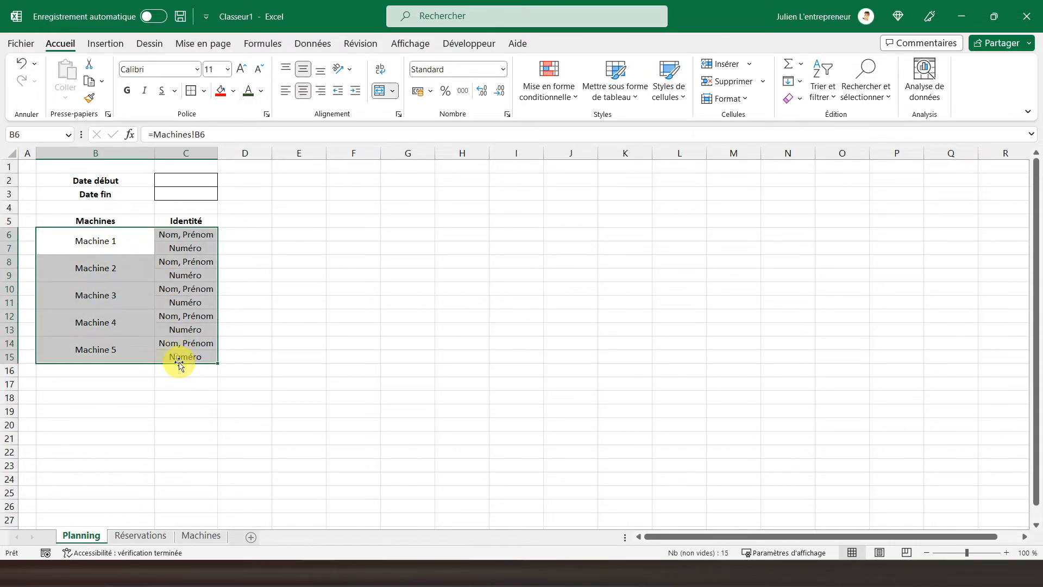
click(95, 368)
key(ctrl+v)
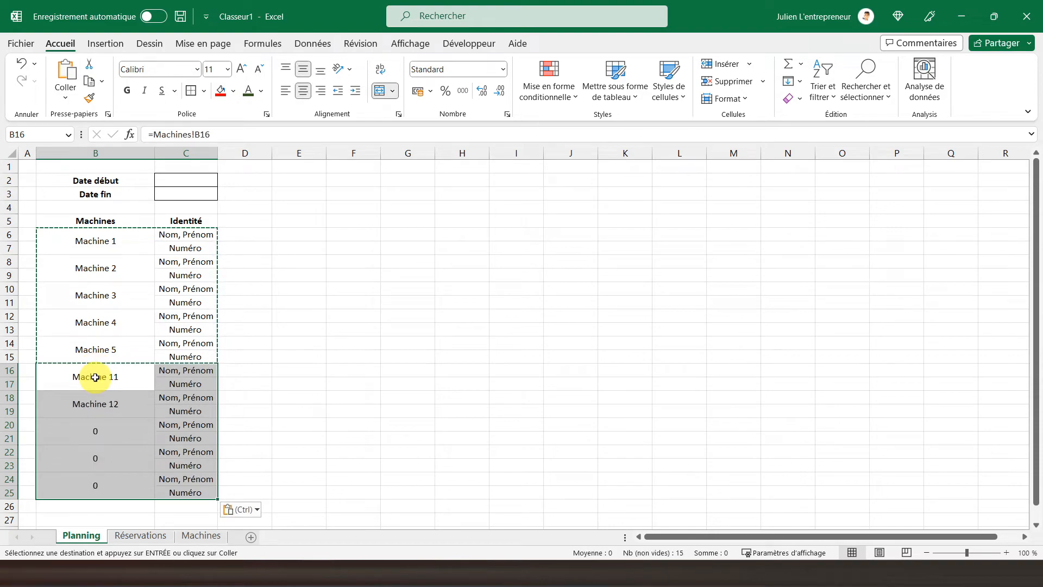
click(88, 375)
key(Escape)
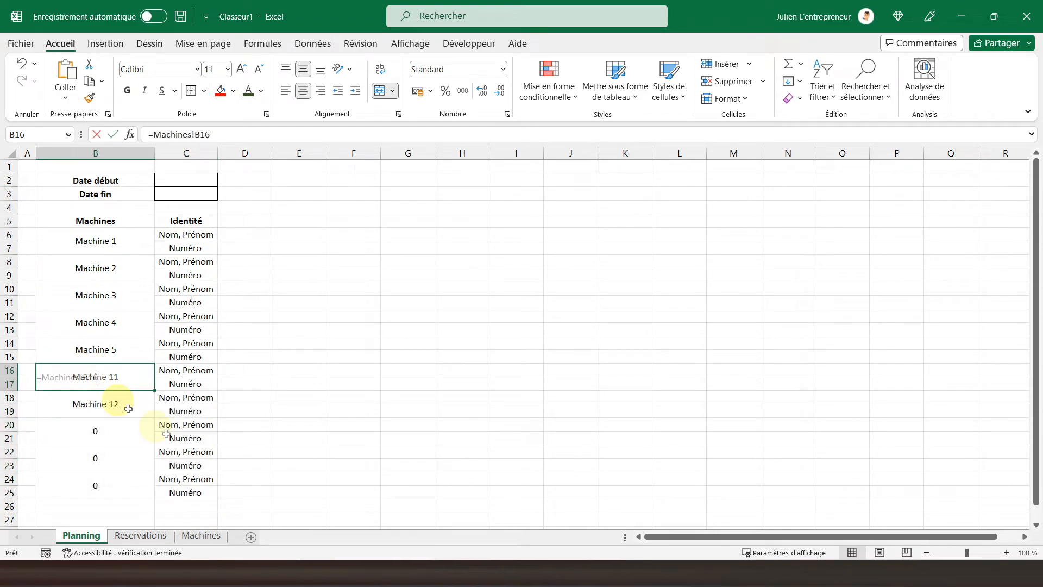
- Link Planning cells B16 and B18 to Machine 6 and Machine 7 in cells B11 and B12 of the Machines sheet
text(=)
click(191, 534)
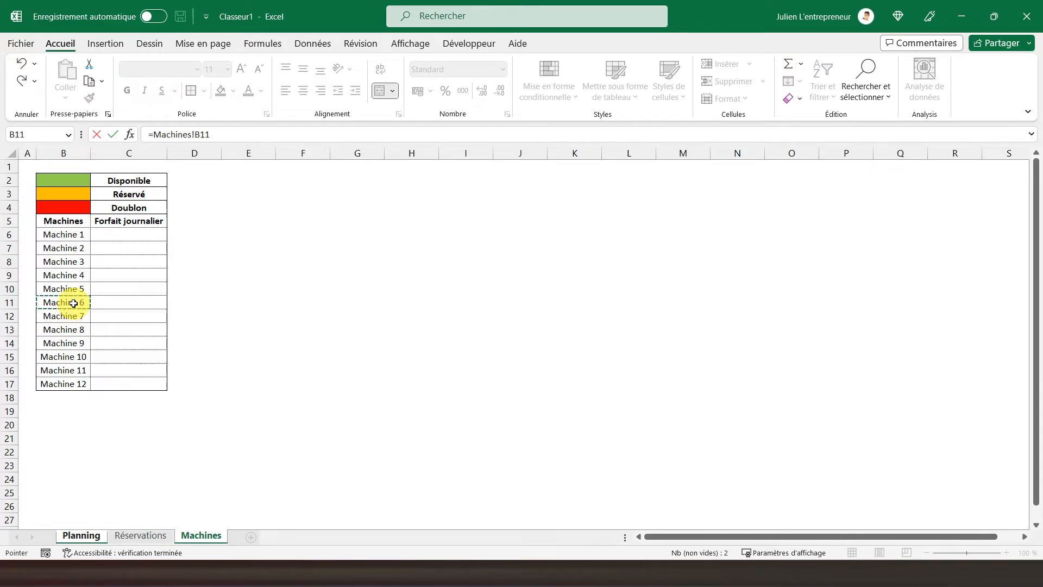
key(Return)
text(=)
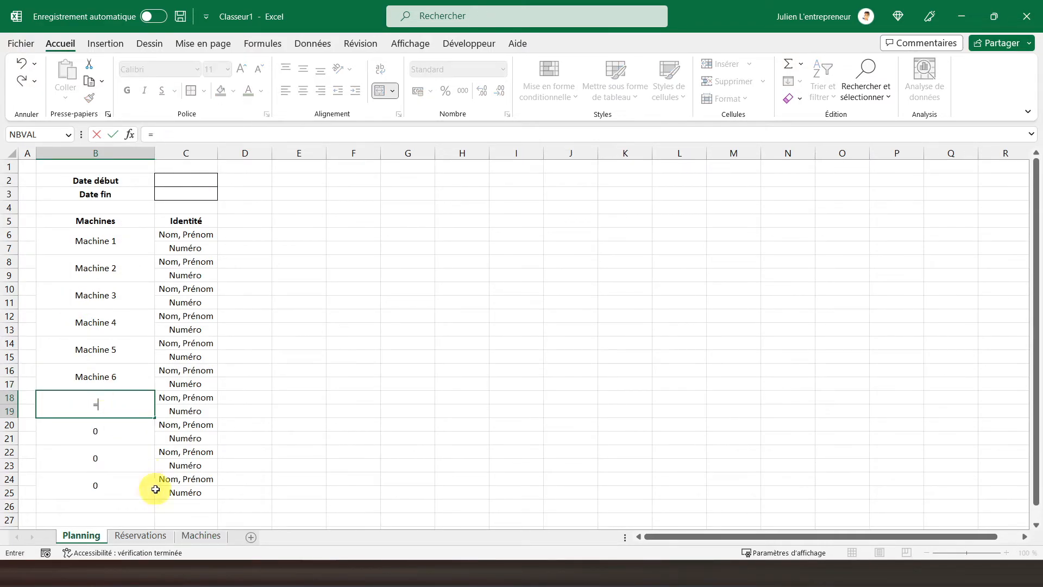
click(193, 537)
click(76, 318)
key(Return)
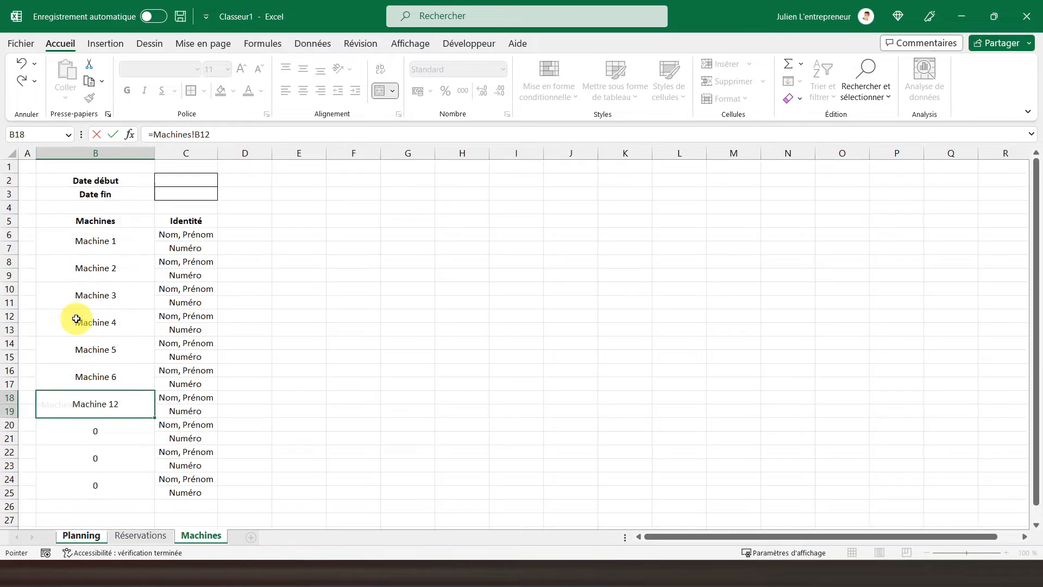
- Link Planning cells B20, B22 and B24 to Machines 8, 9 and 10 in cells B13, B14 and B15 of the Machines sheet
text(=)
click(192, 537)
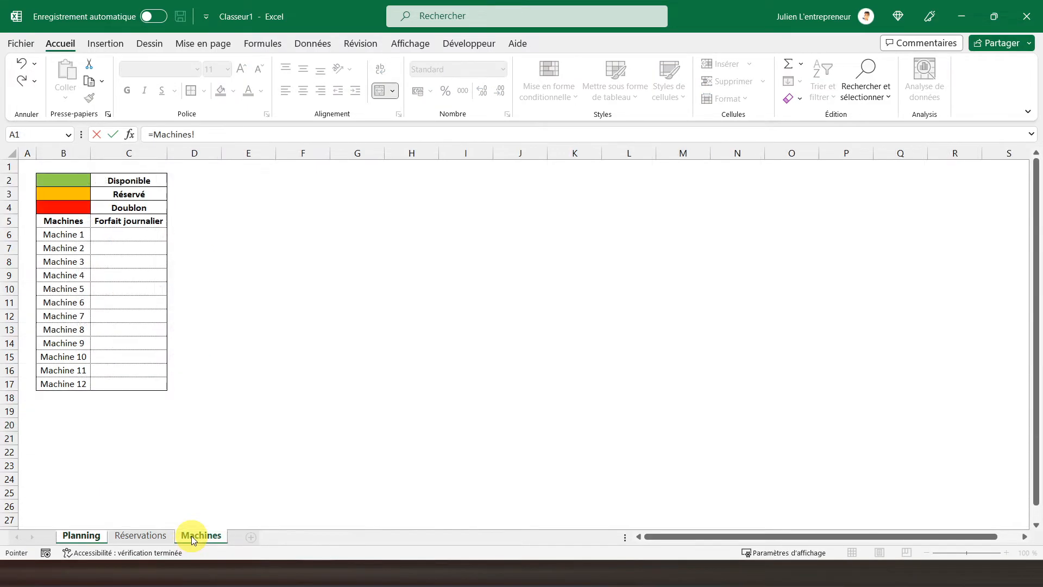
key(Return)
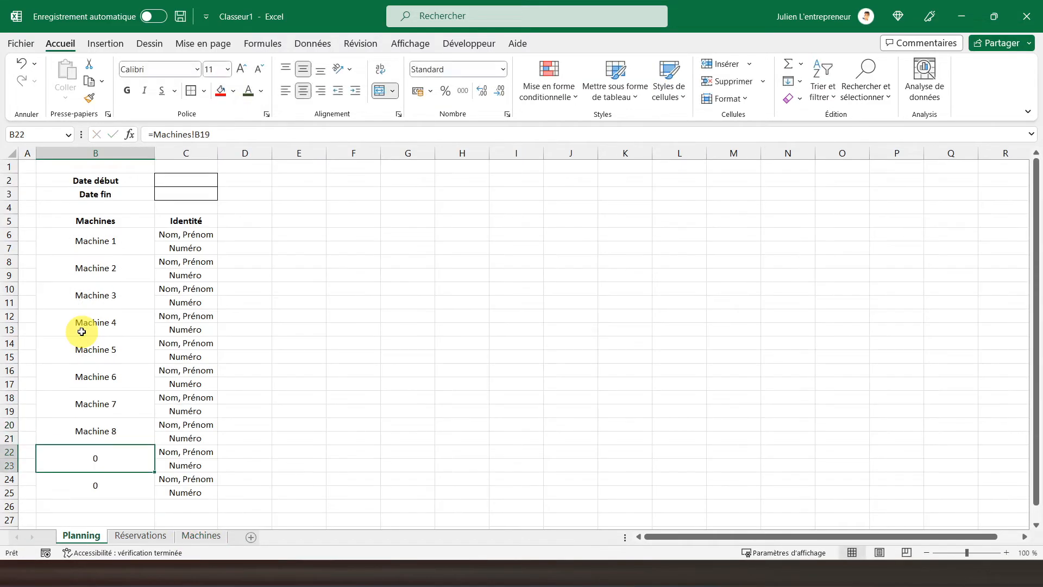
text(=)
click(201, 537)
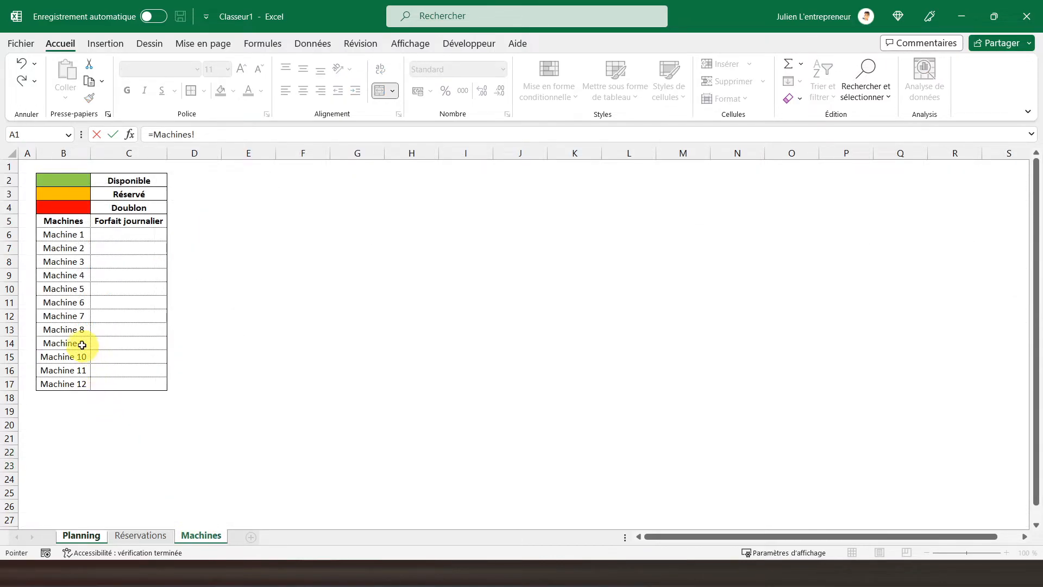
key(Return)
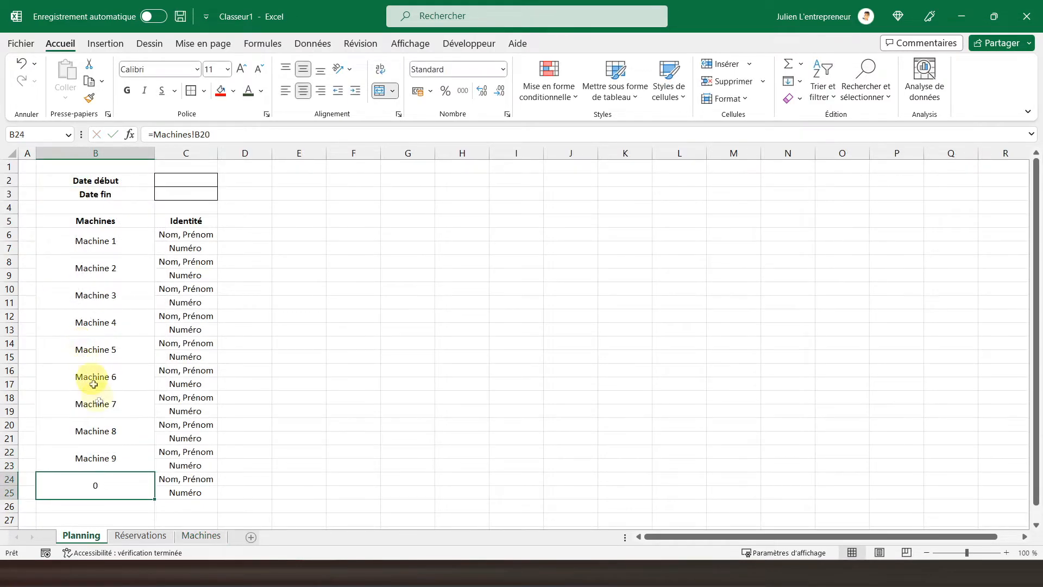
text(=)
click(197, 535)
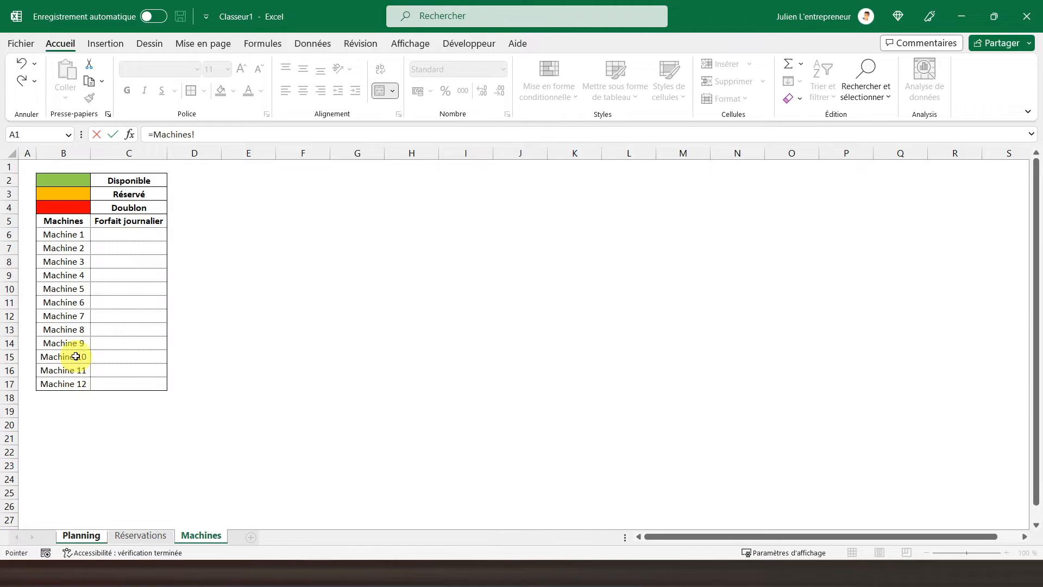
key(Return)
- Copy the Machine 9 and Machine 10 blocks in B22:C25 and paste them at B26
scroll(109, 359, down, 2)
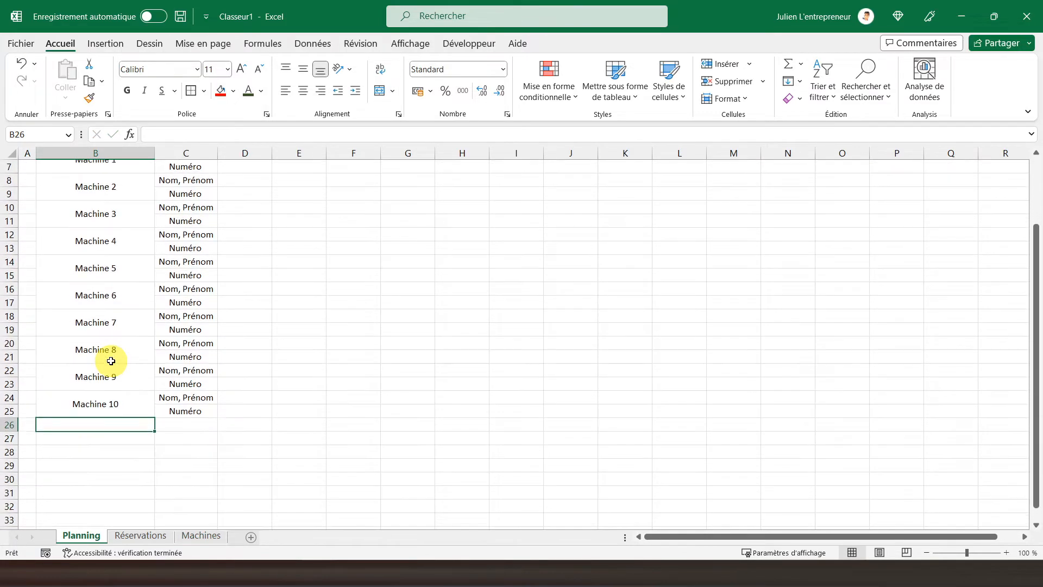
drag(92, 382, 170, 405)
key(ctrl+c)
click(117, 423)
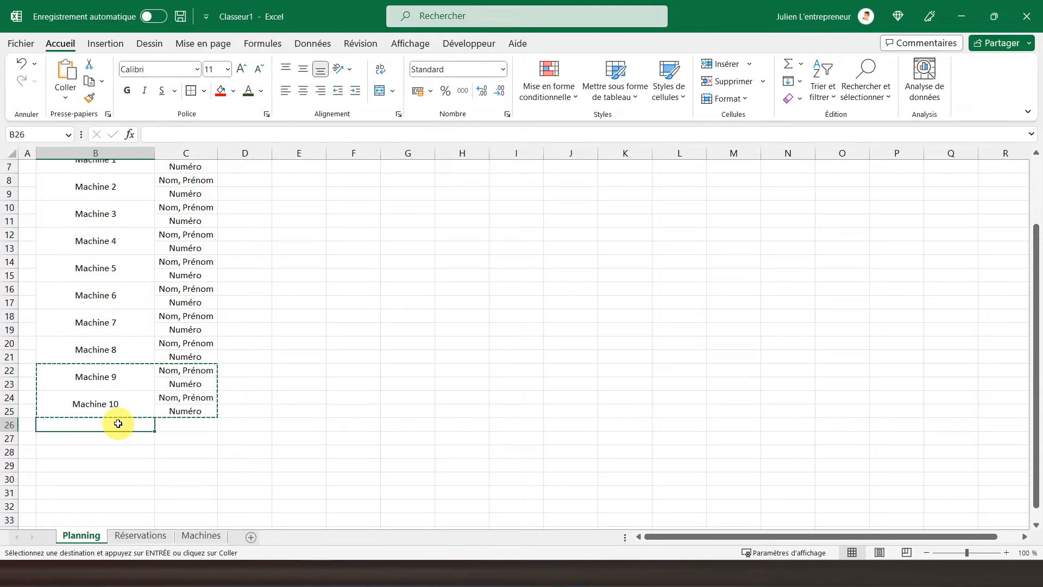
key(ctrl+v)
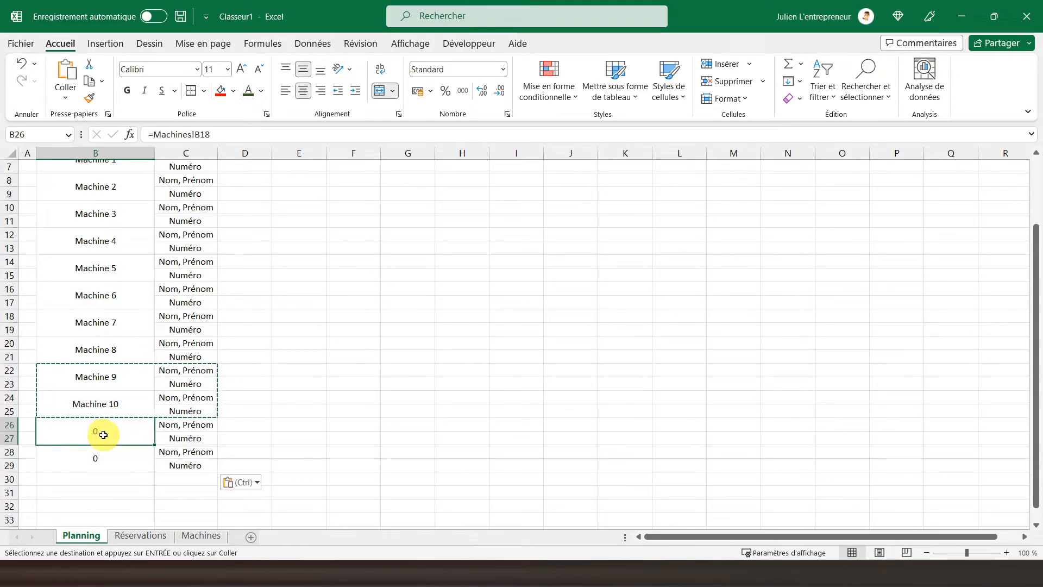
- Link Planning cell B26 to Machine 11 in cell B16 of the Machines sheet
text(=)
click(202, 537)
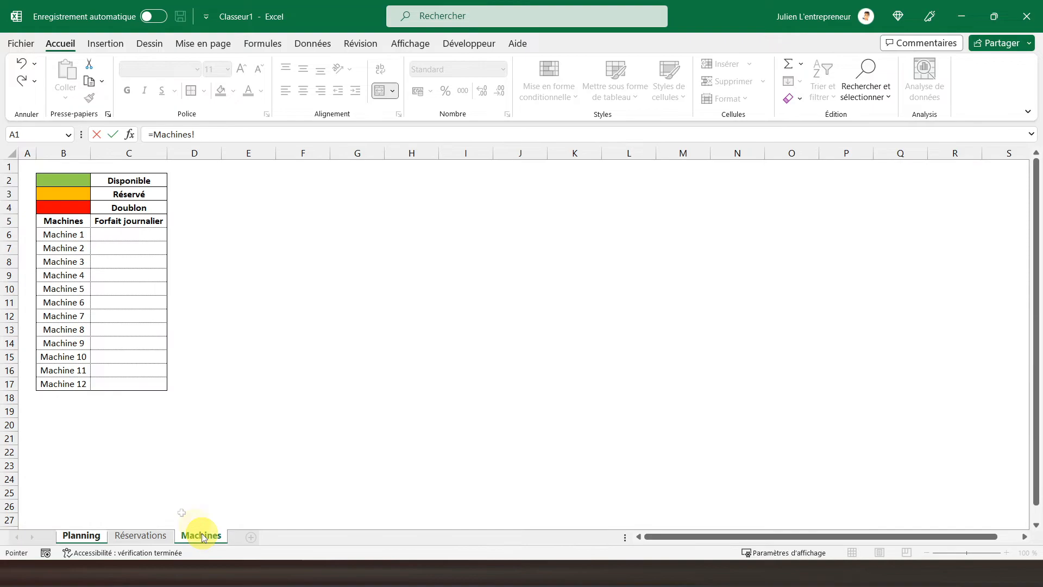
key(Return)
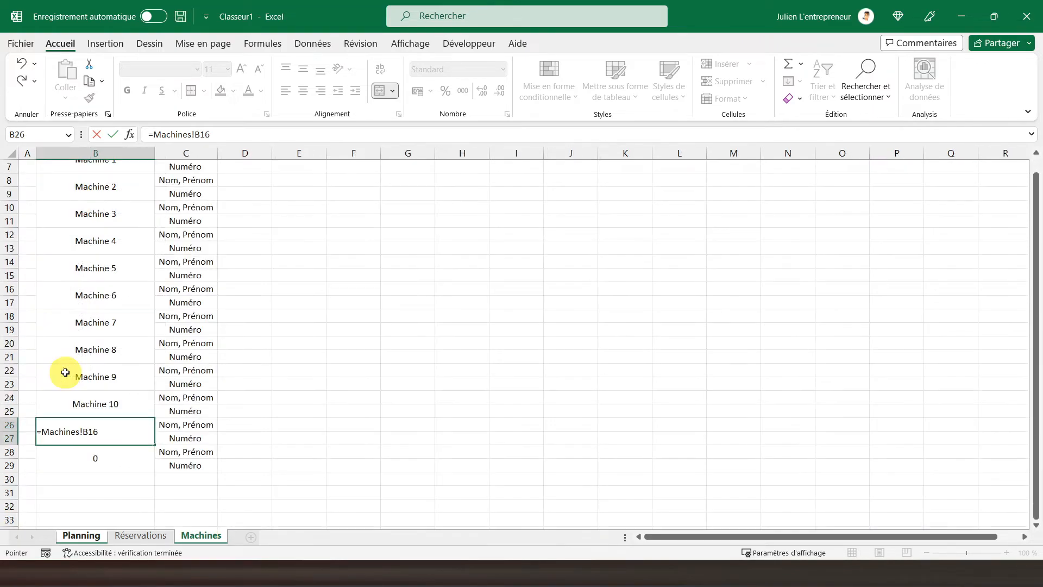
text(=)
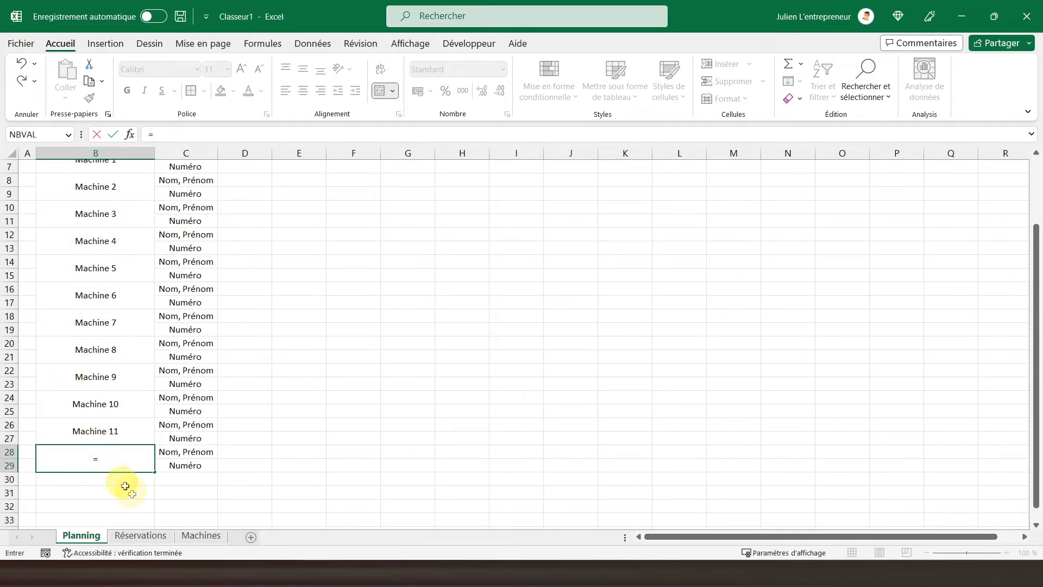
click(201, 536)
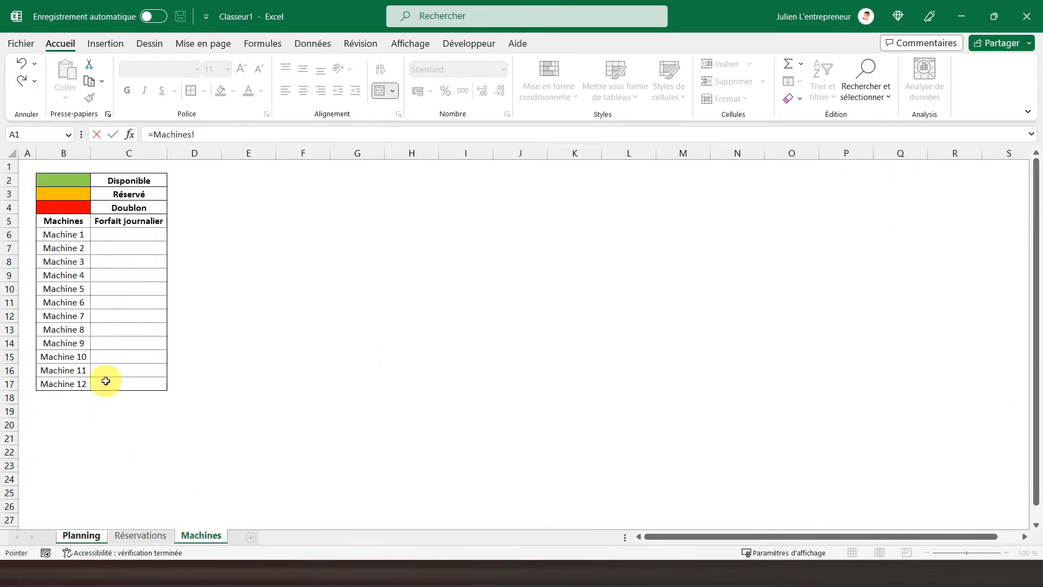
key(Return)
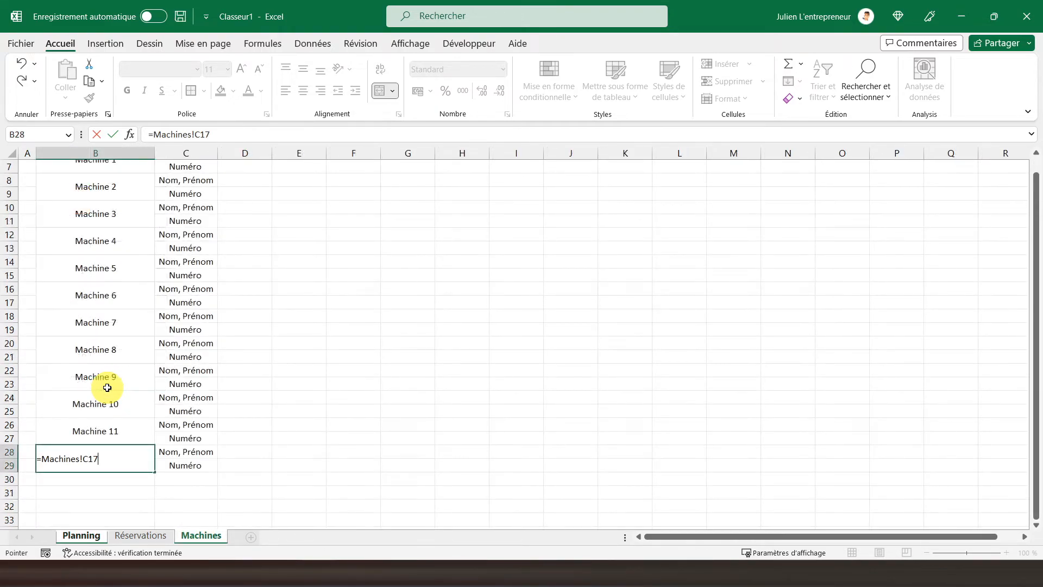
- Link Planning cell B28 to Machine 12 in cell B17 of the Machines sheet
scroll(127, 323, up, 2)
scroll(127, 323, down, 6)
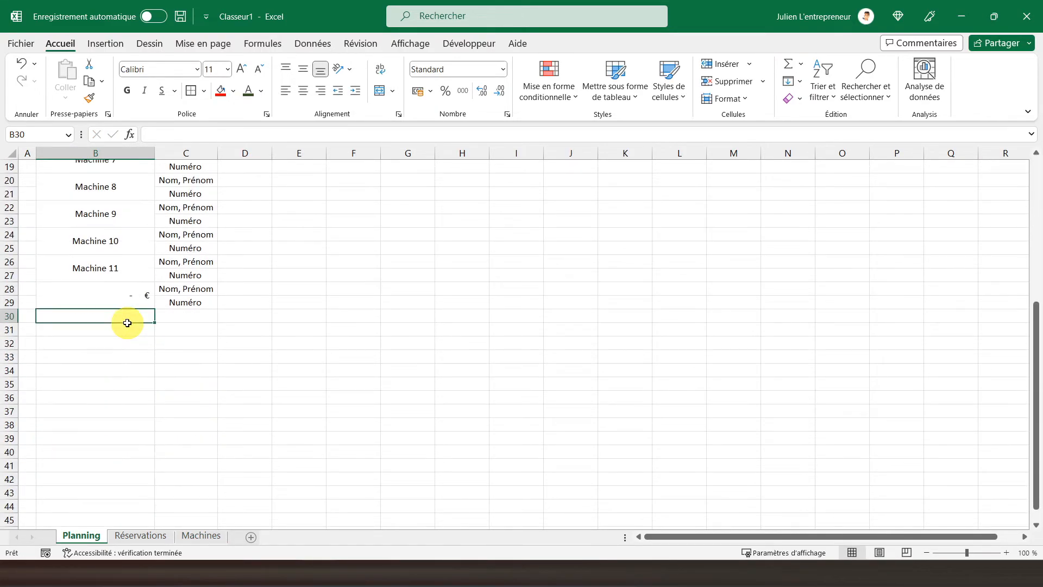
click(96, 299)
text(=)
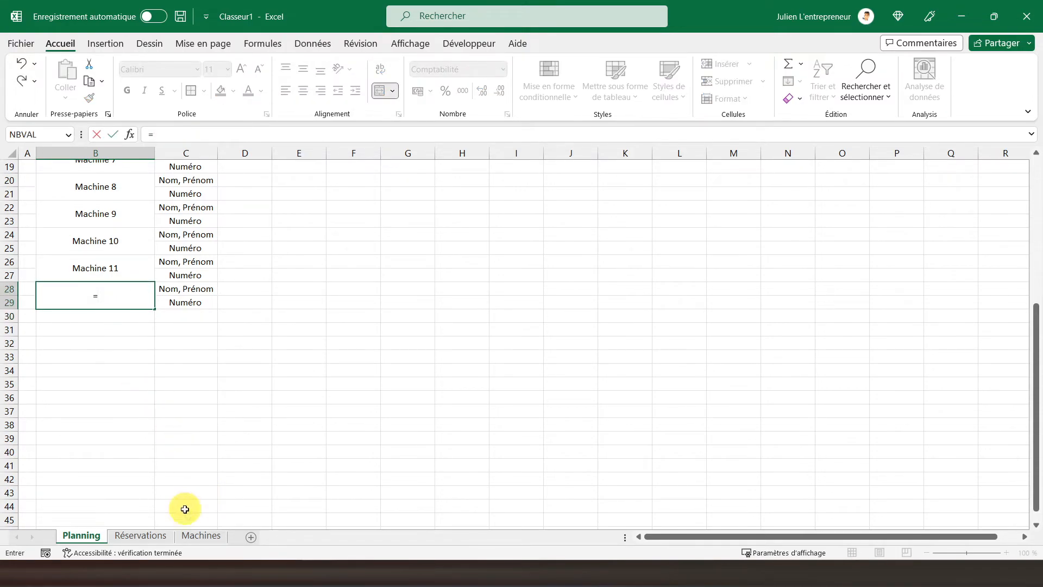
click(201, 535)
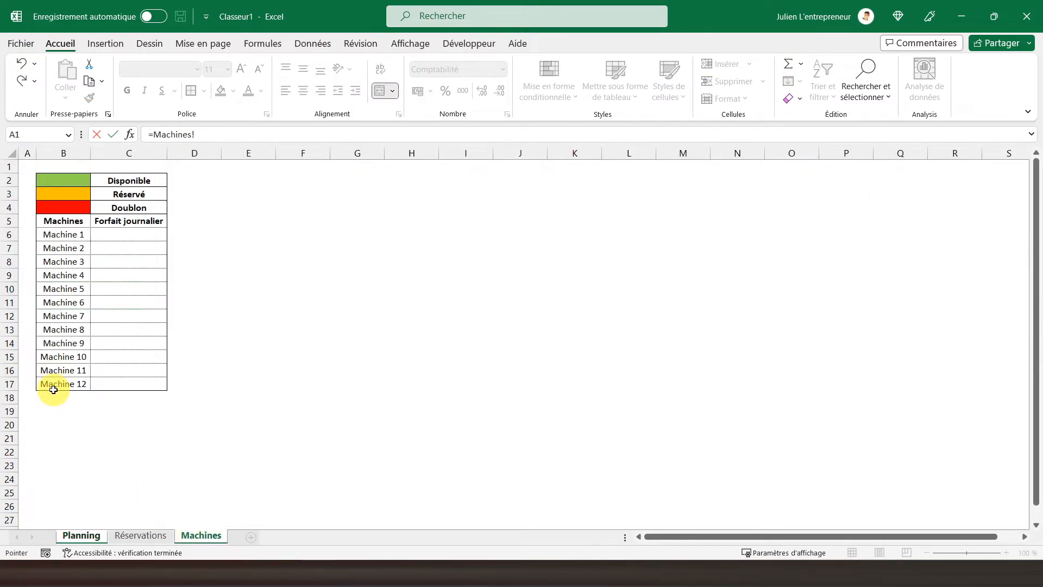
key(Return)
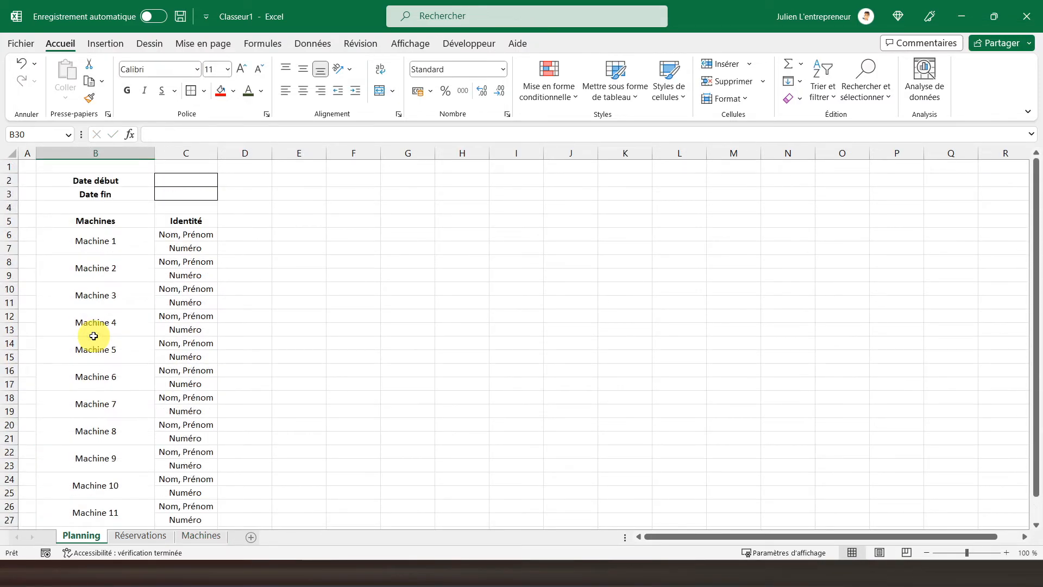
- Add borders to the header cells B5:C5 and apply all borders to the machine column B5:B29 on the Planning sheet
click(83, 221)
drag(83, 221, 187, 221)
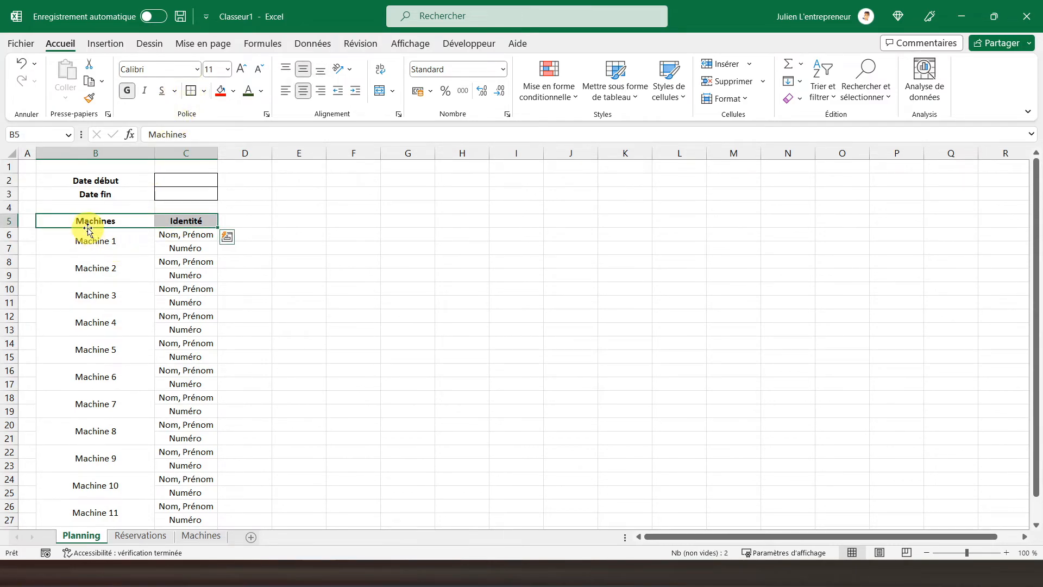
scroll(87, 227, down, 2)
scroll(88, 234, up, 2)
drag(82, 218, 116, 459)
click(204, 92)
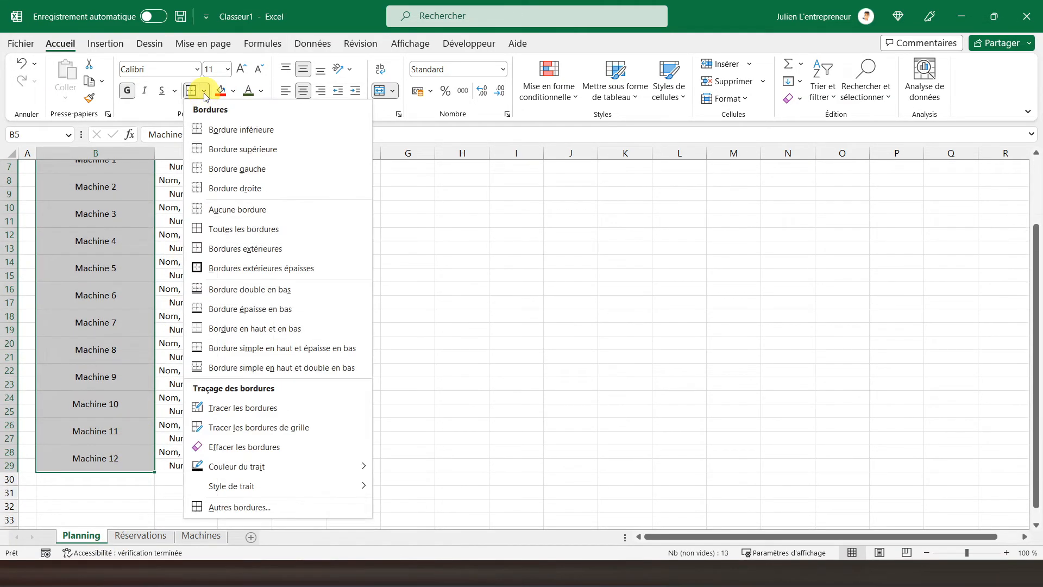
click(196, 230)
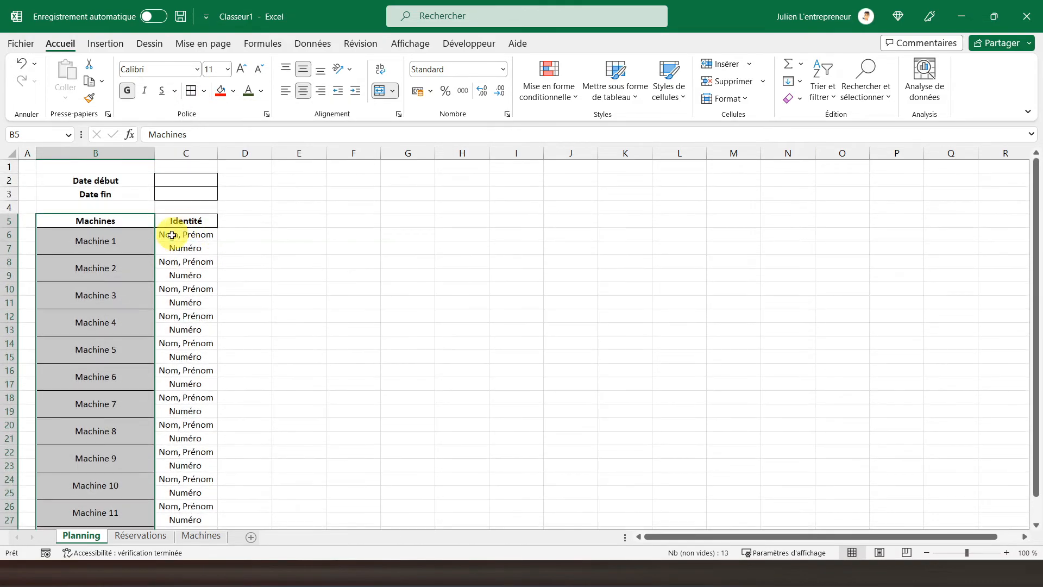
- Give cells C5:C7 an outline and a fine inner horizontal border line
mouse_move(185, 222)
mouse_down()
mouse_move(194, 536)
mouse_move(198, 193)
mouse_move(191, 205)
mouse_up()
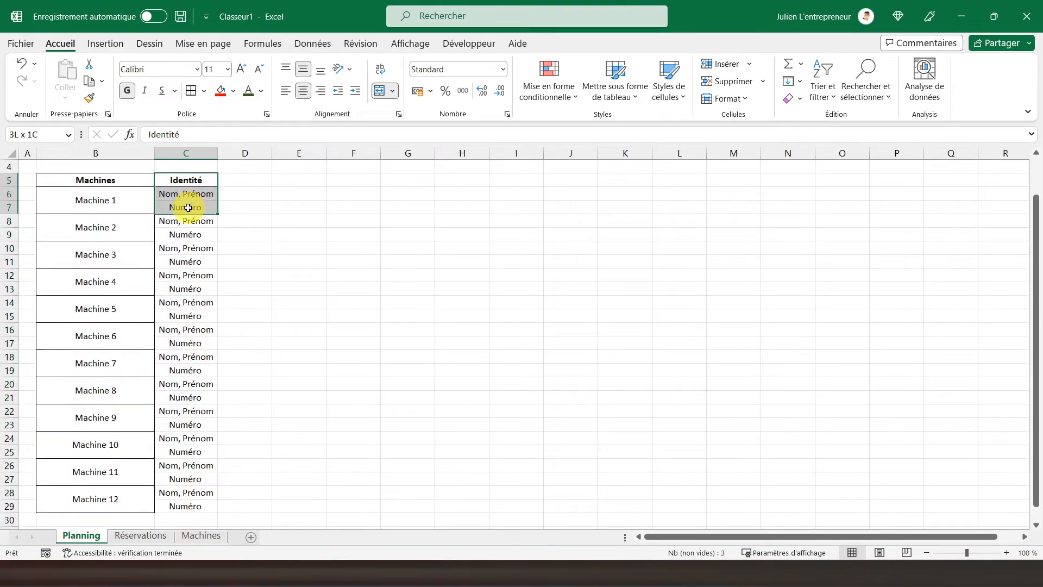
click(203, 92)
click(293, 507)
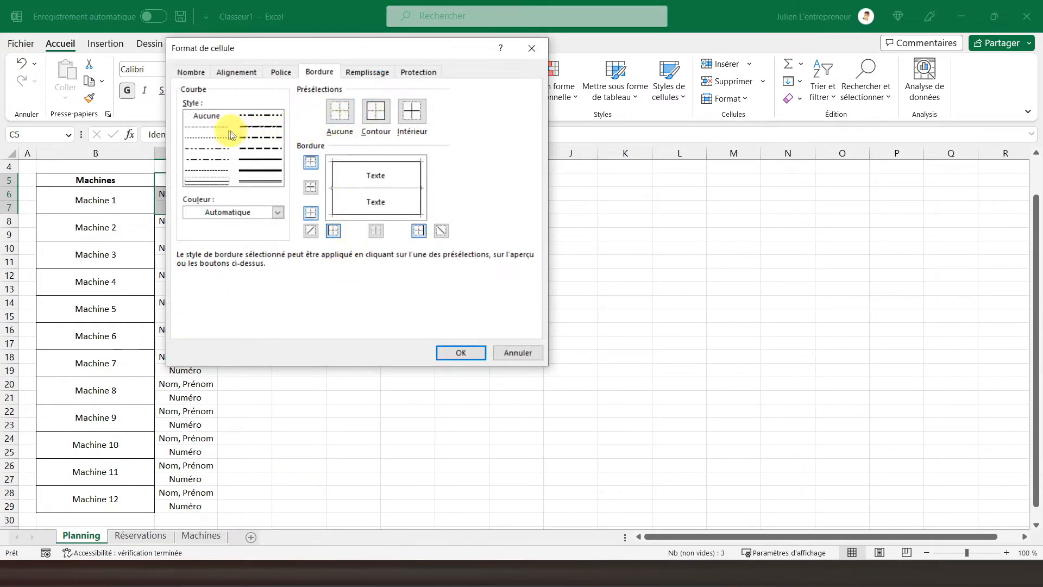
click(361, 188)
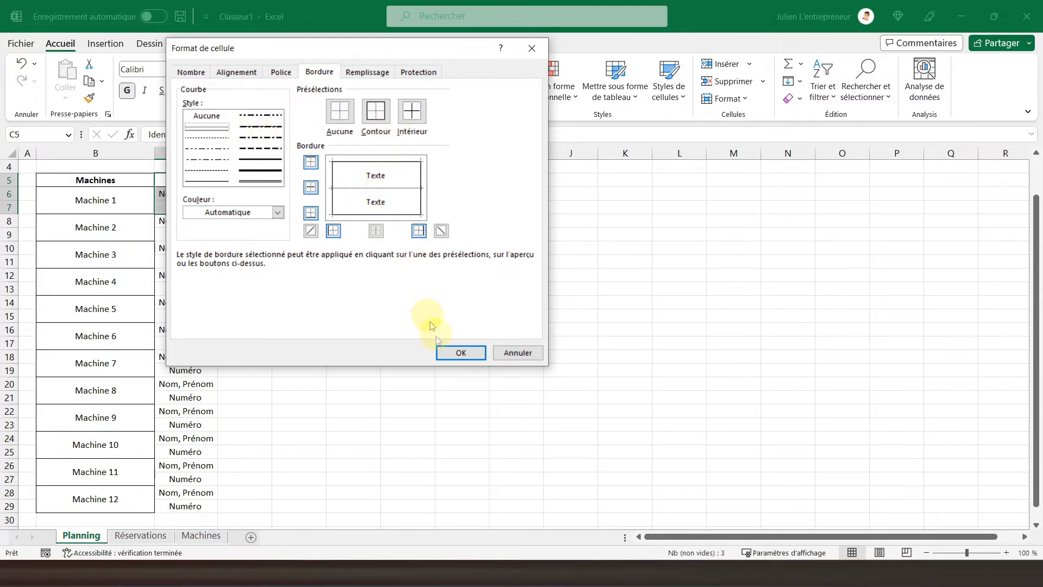
click(461, 353)
drag(73, 199, 204, 208)
click(100, 203)
double_click(100, 203)
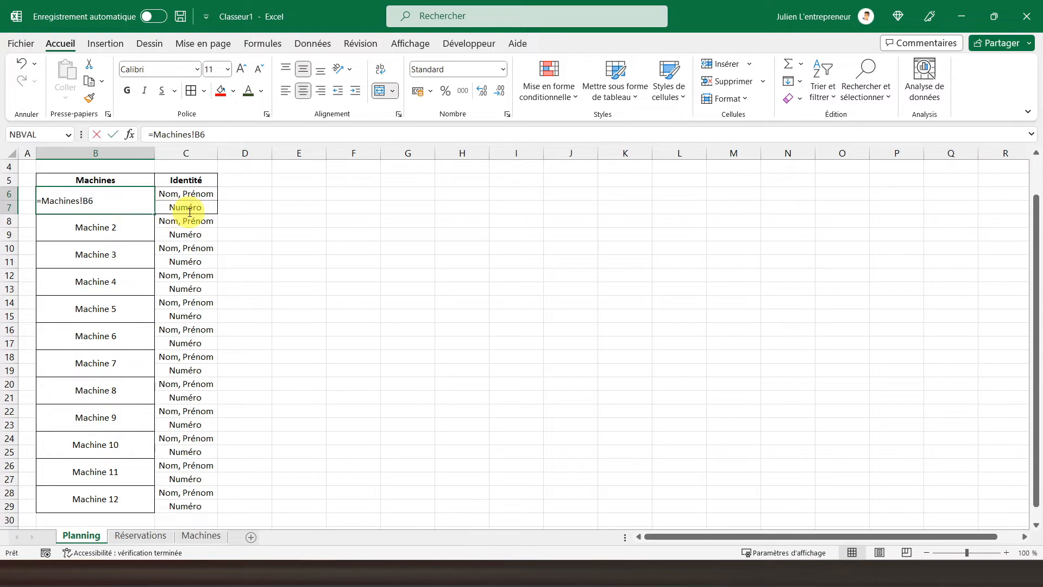
key(Escape)
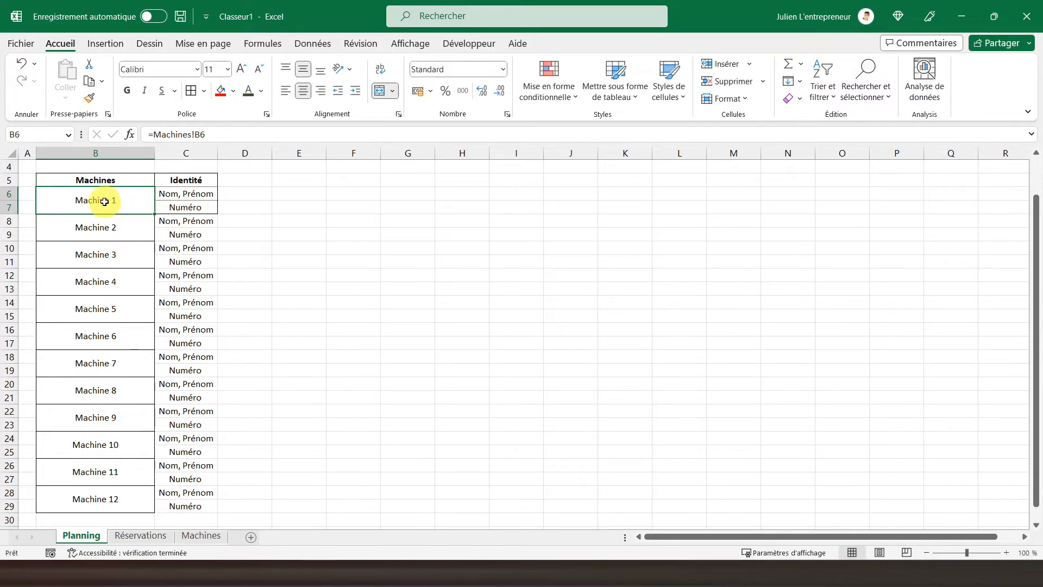
drag(103, 200, 182, 205)
click(88, 100)
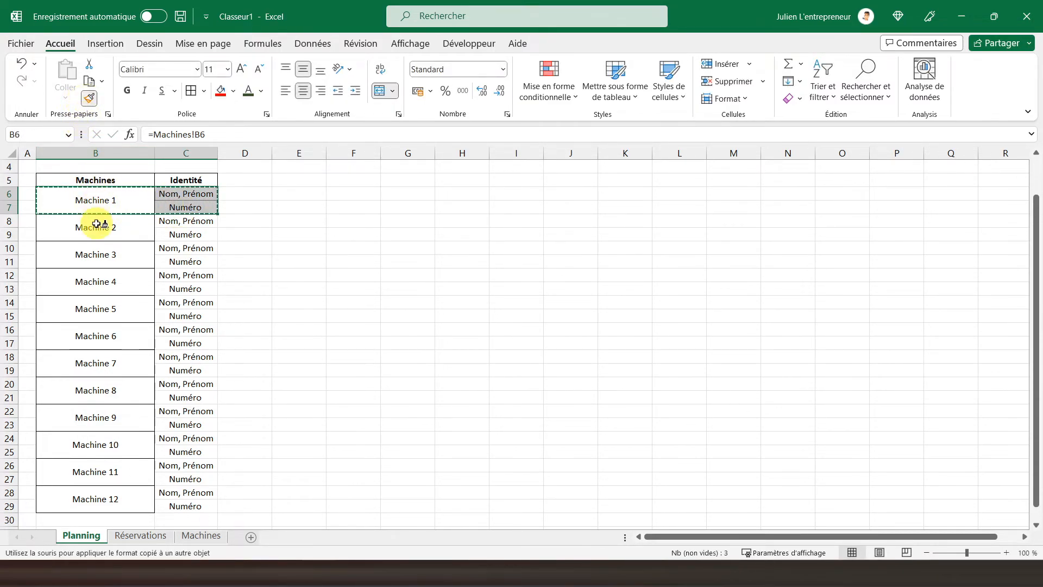
click(97, 225)
- Copy the formatting of the Machine 1 block B6:C7 to B8:C9, and that of B6:C9 to the Machine 3 and 4 blocks B10:C13
drag(97, 202, 163, 206)
click(89, 103)
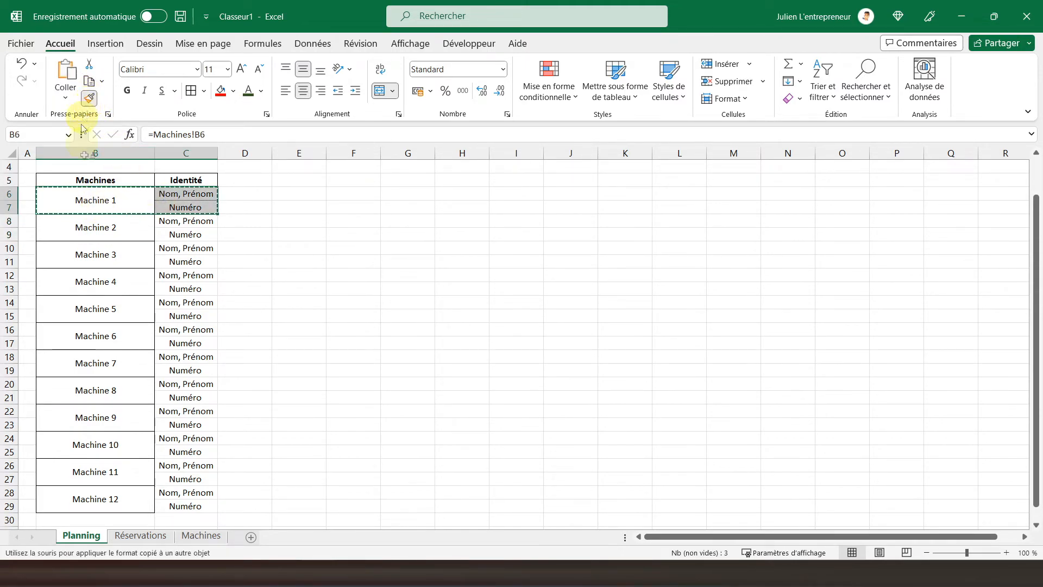
drag(116, 226, 172, 226)
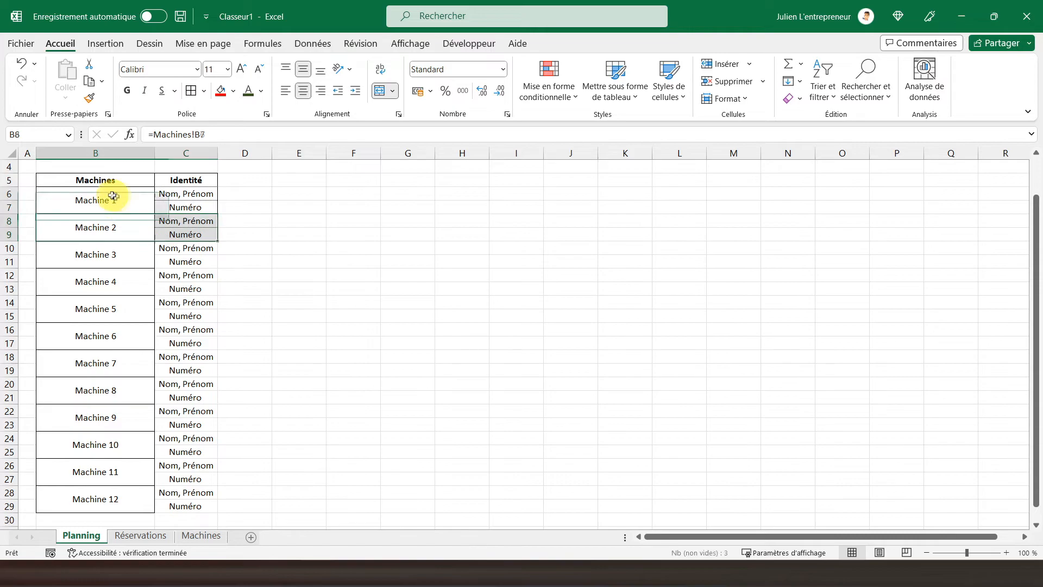
drag(110, 197, 181, 231)
click(89, 97)
drag(103, 257, 193, 278)
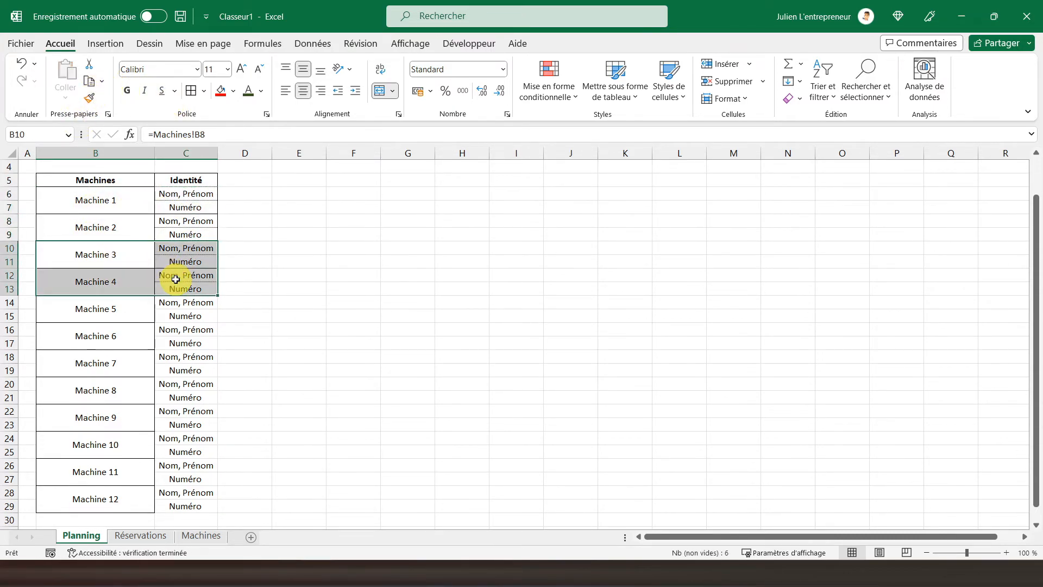
- Copy the formatting of the first four machine blocks B6:C13 to B14:C21 and B22:C29
mouse_move(85, 196)
mouse_down()
mouse_move(140, 233)
mouse_move(167, 302)
mouse_move(168, 285)
mouse_up()
click(89, 98)
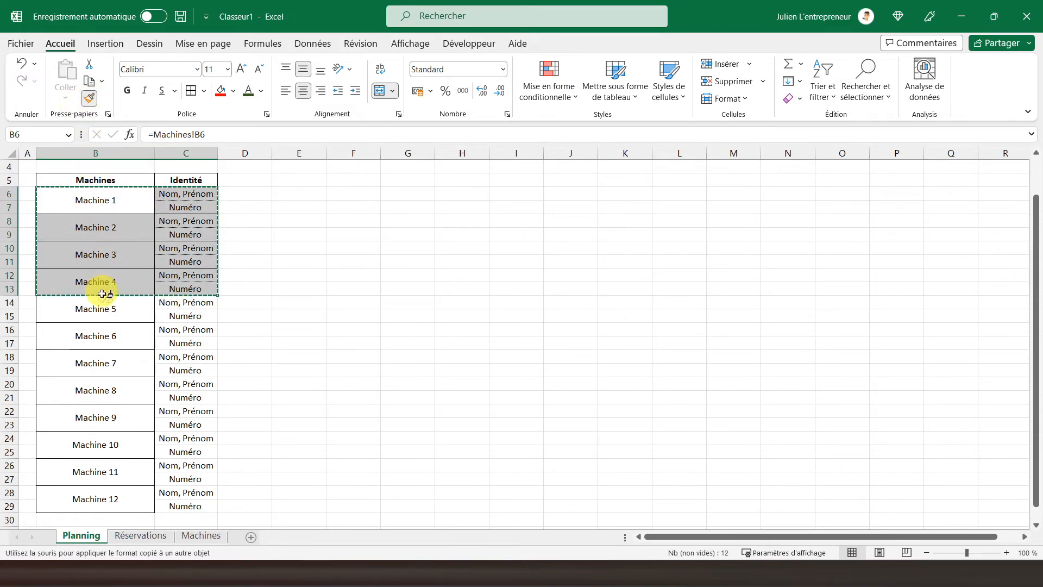
mouse_move(89, 306)
mouse_down()
mouse_move(152, 345)
mouse_move(167, 383)
mouse_up()
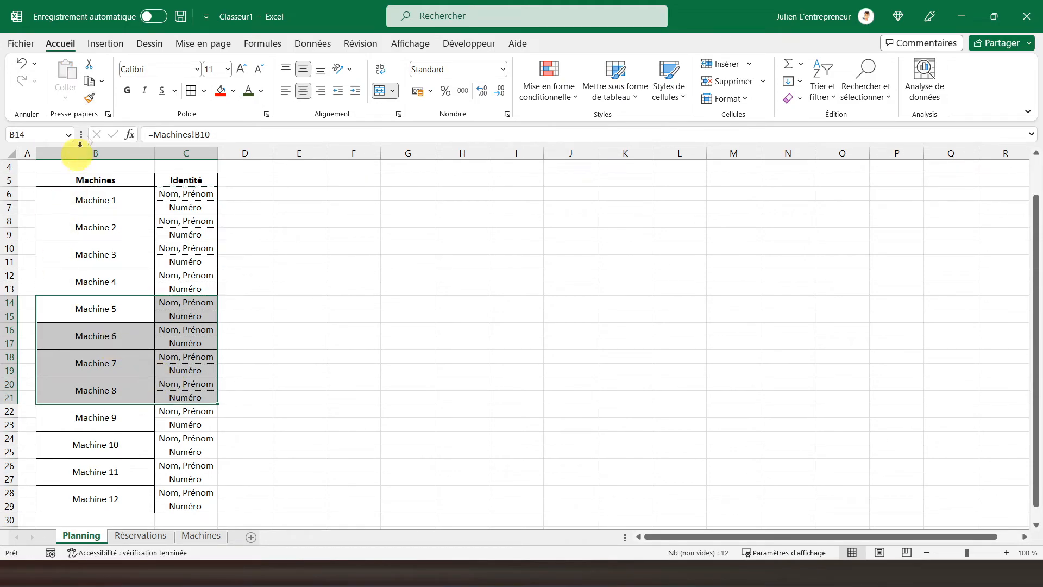
mouse_move(116, 414)
mouse_down()
mouse_move(163, 433)
mouse_move(180, 498)
mouse_up()
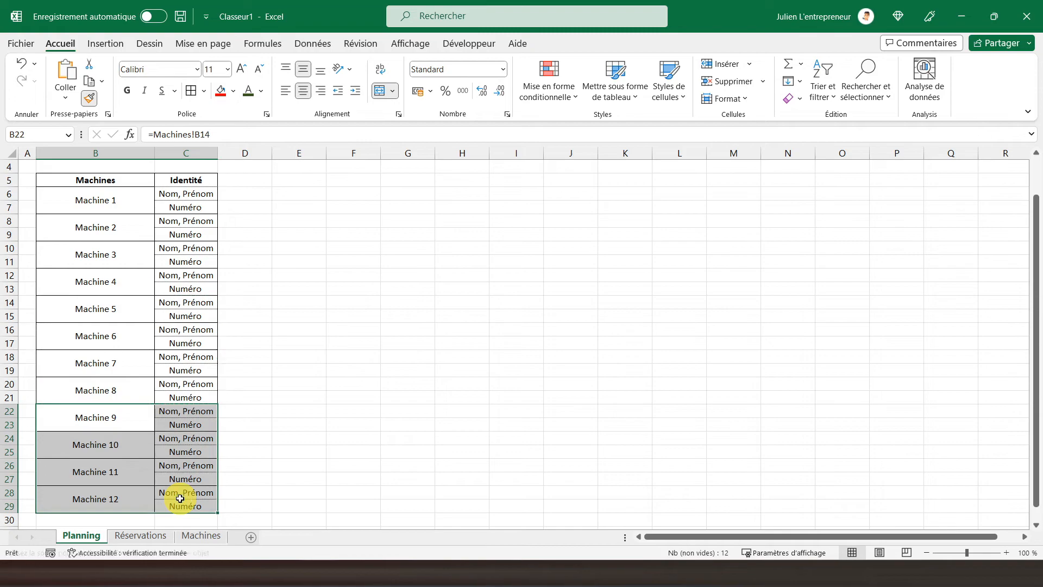
- Fill the odd-numbered machine cells, Machine 1 through Machine 11, with the lightest green theme colour
click(105, 200)
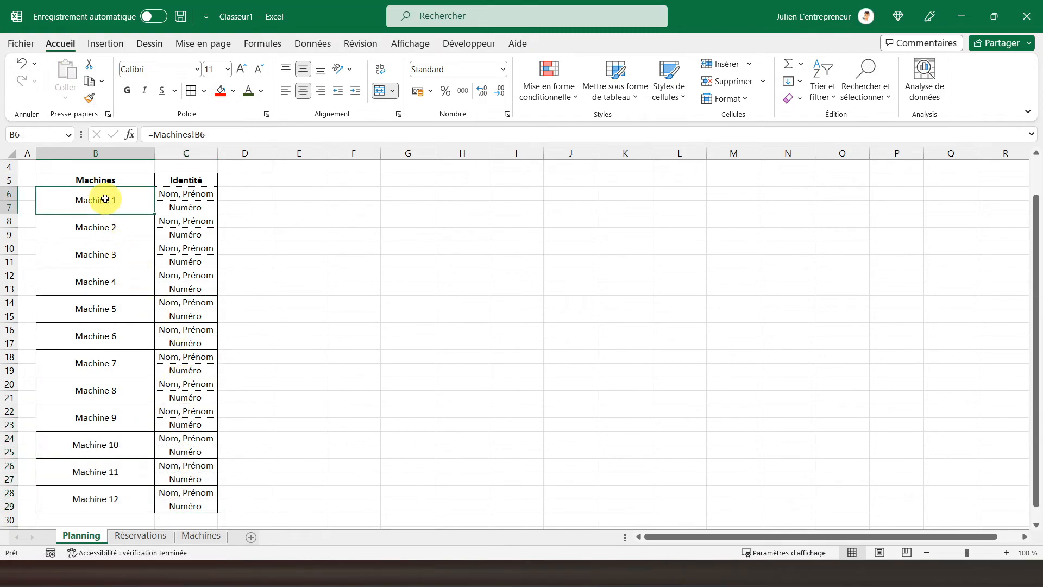
ctrl+click(109, 256)
ctrl+click(105, 317)
ctrl+click(101, 361)
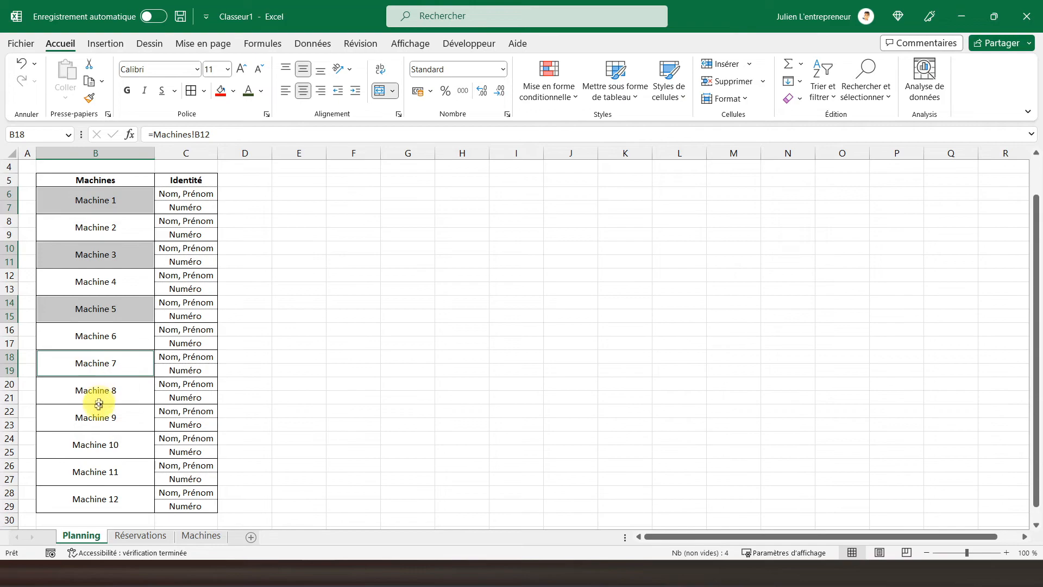
ctrl+click(99, 417)
ctrl+click(92, 462)
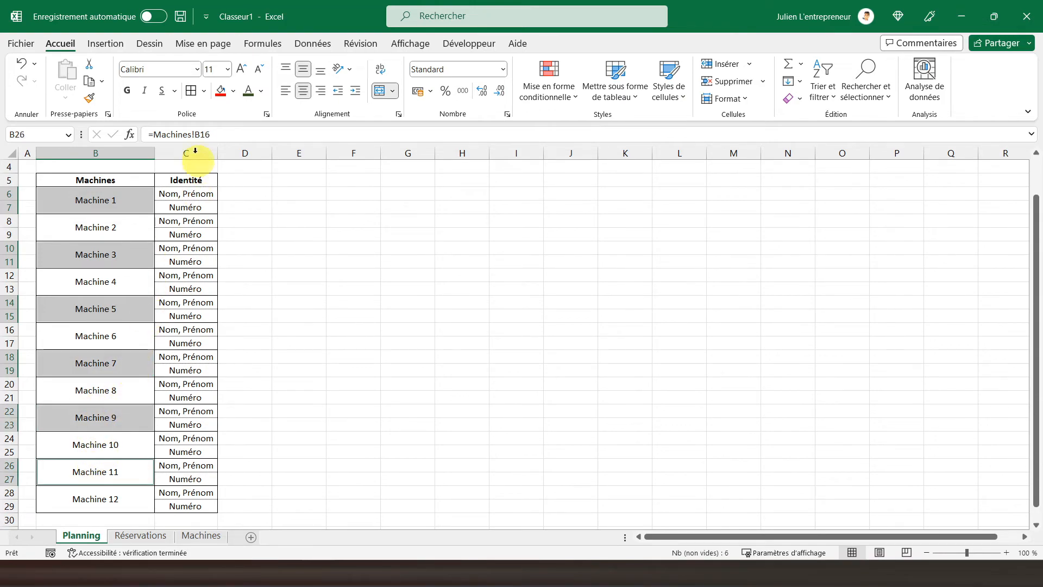
click(234, 91)
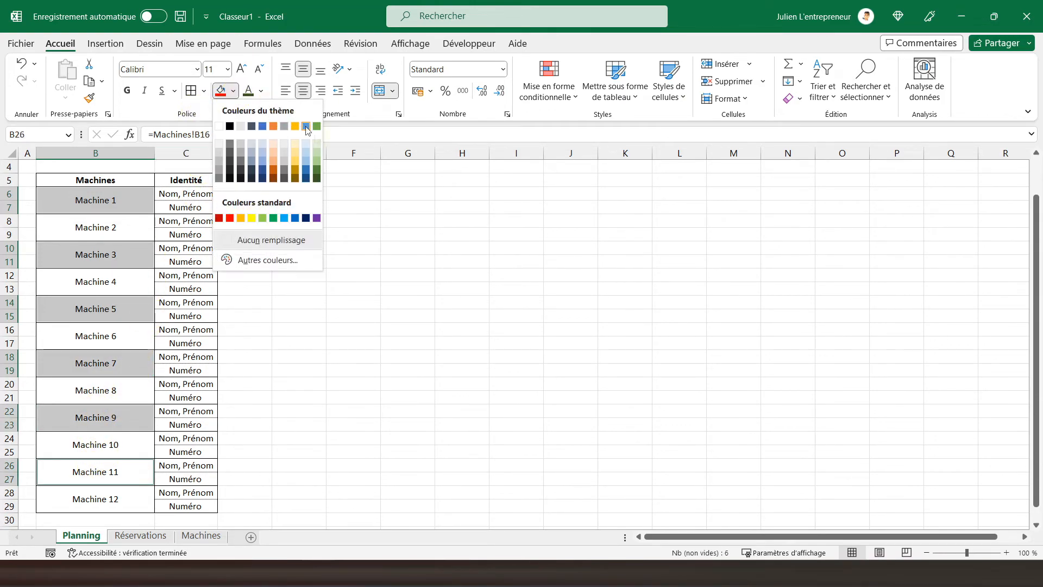
click(318, 145)
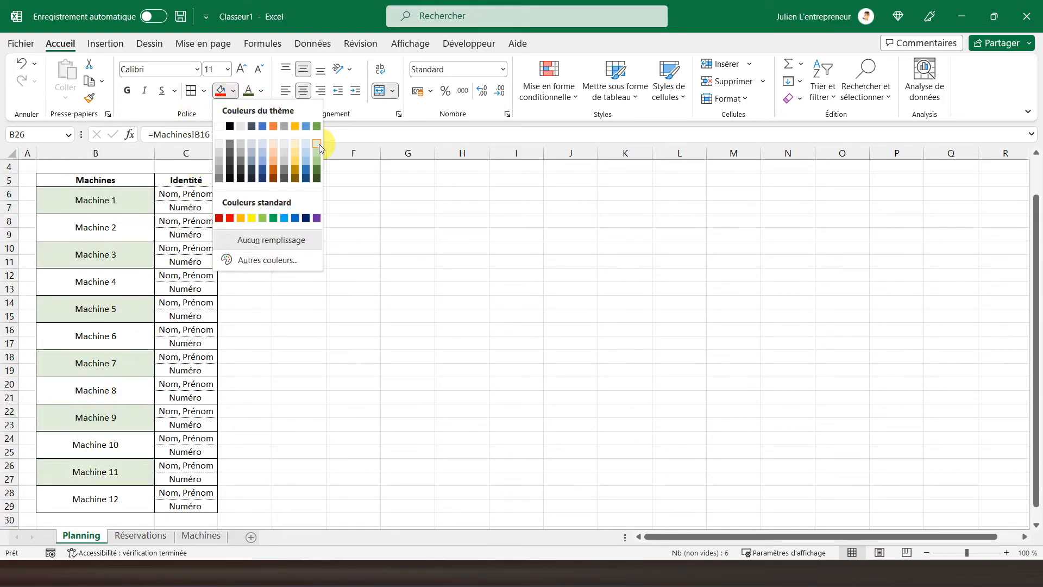
- Fill the even-numbered machine cells, Machine 2 through Machine 12, with the second-lightest green theme colour
click(105, 232)
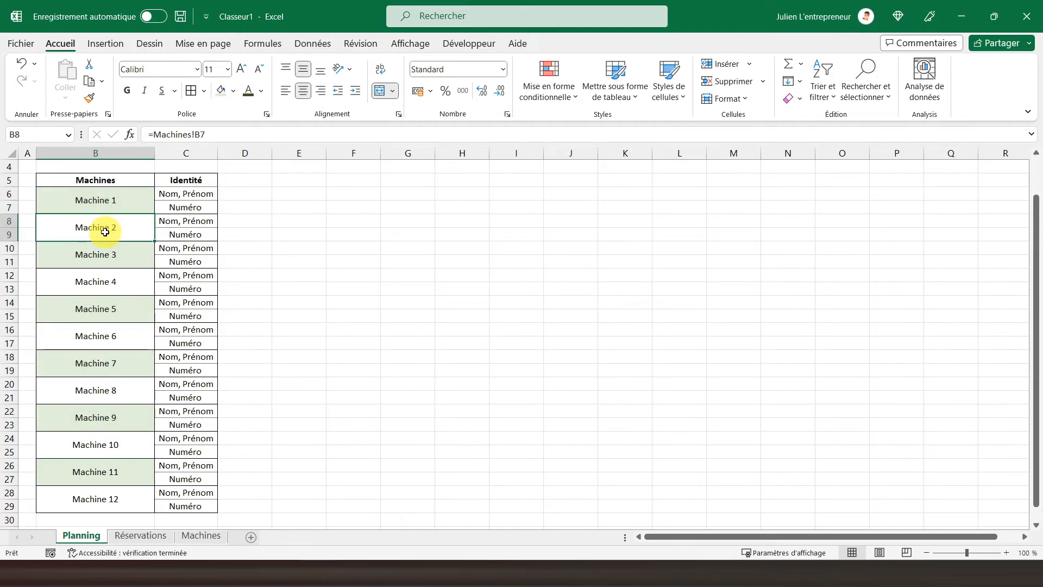
ctrl+click(106, 279)
ctrl+click(105, 337)
ctrl+click(117, 389)
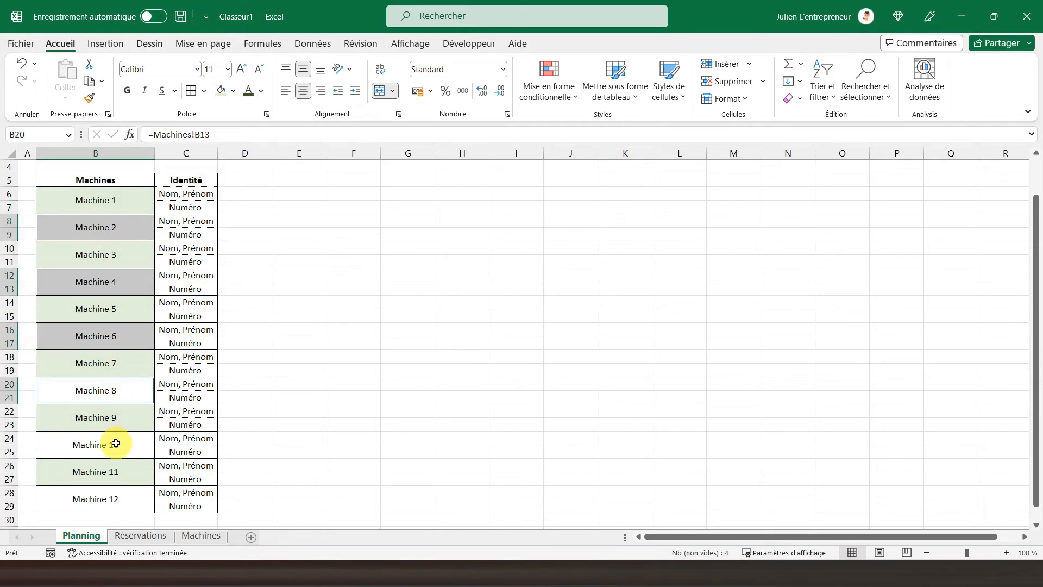
ctrl+click(114, 443)
ctrl+click(114, 502)
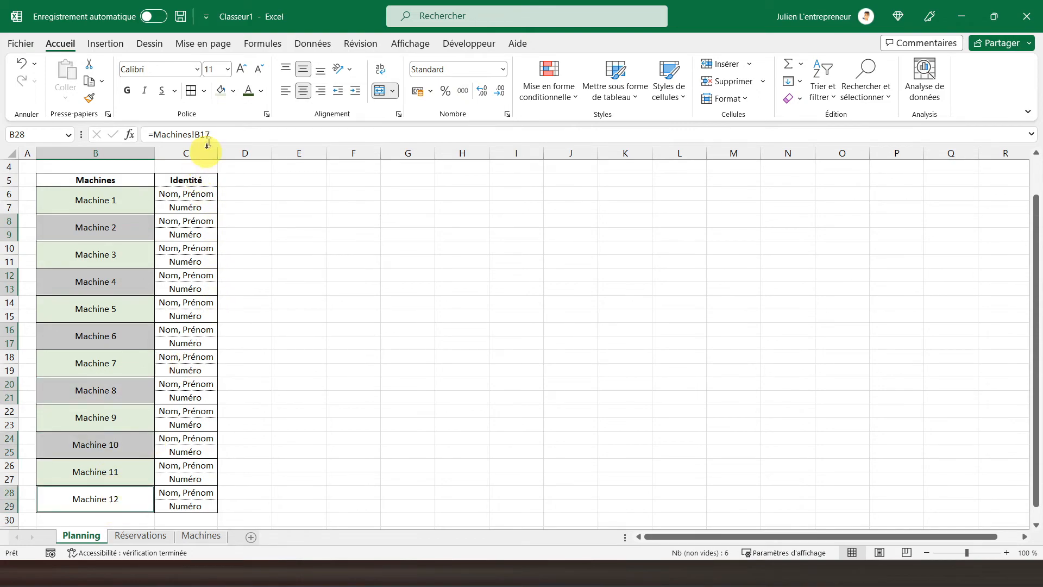
click(234, 93)
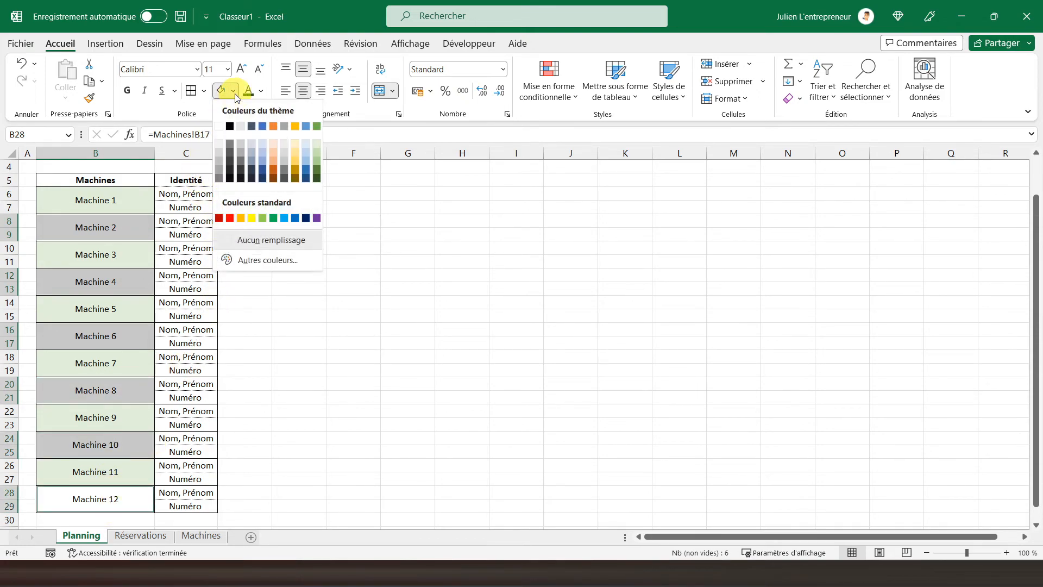
click(316, 152)
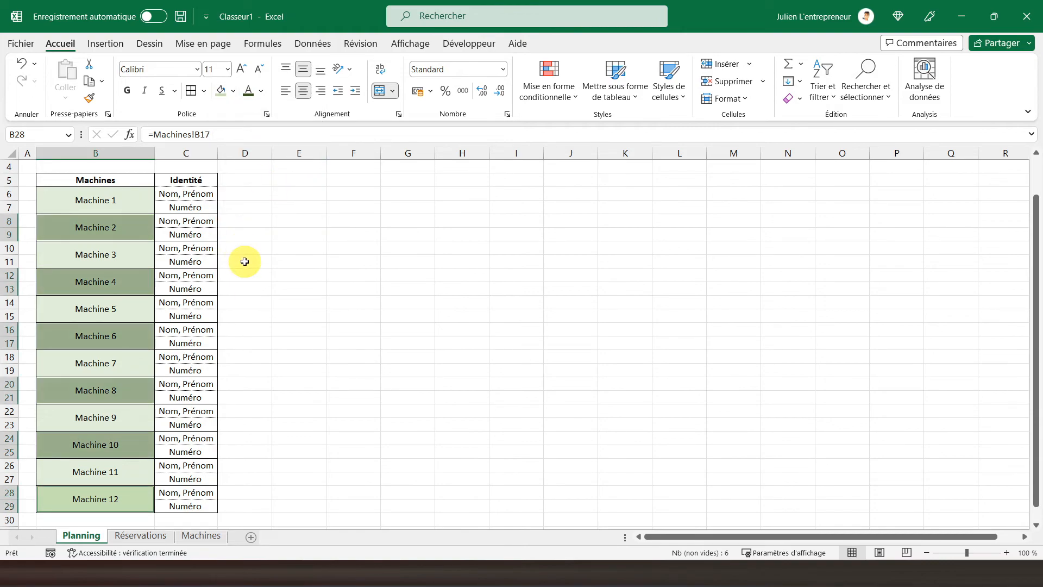
scroll(245, 262, up, 1)
click(107, 179)
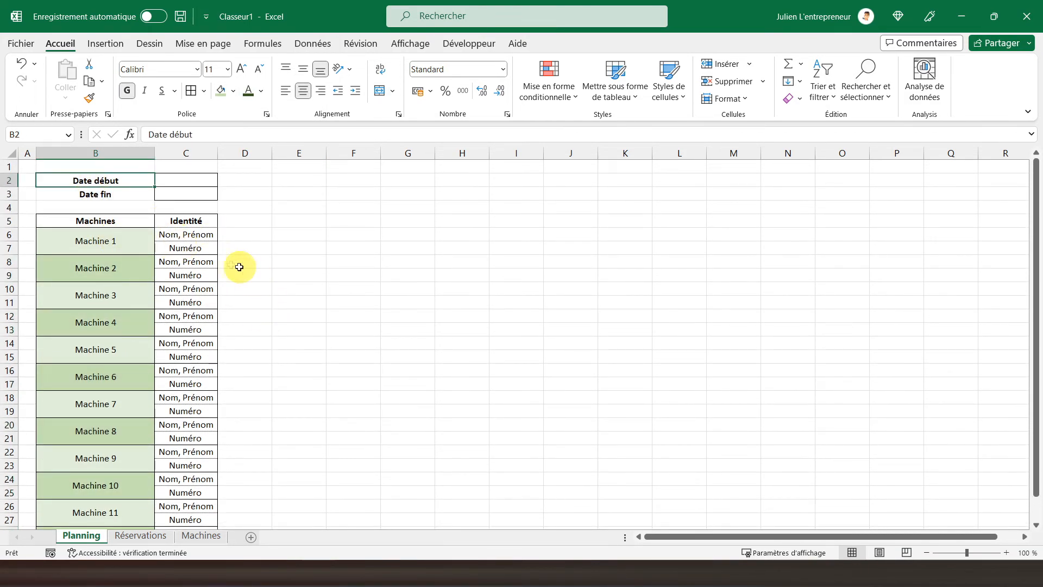
- Freeze the panes of the Planning sheet at cell D5, keeping rows 1 to 4 and columns A to C fixed
click(230, 225)
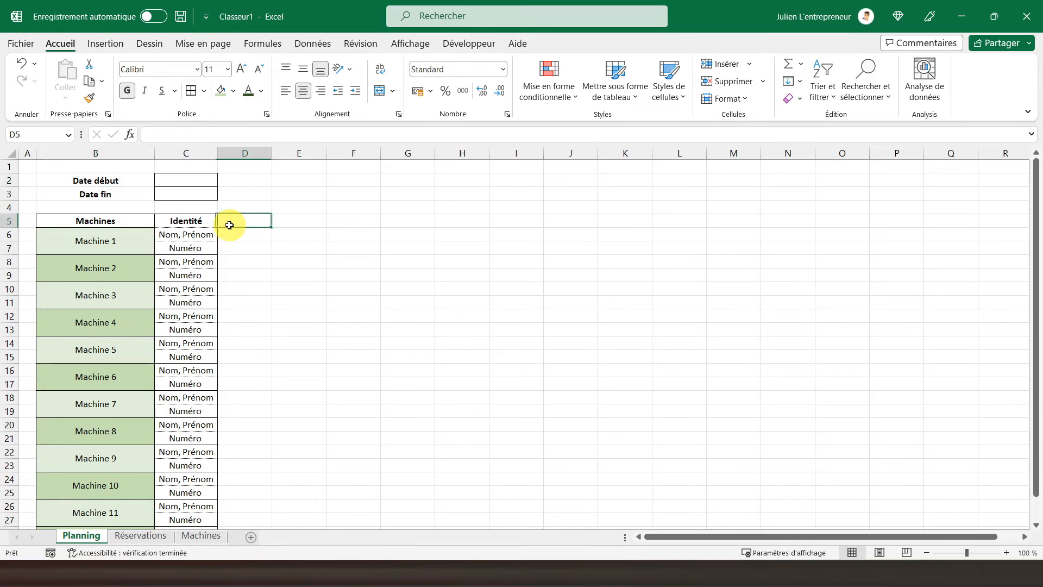
click(415, 43)
click(594, 95)
click(621, 119)
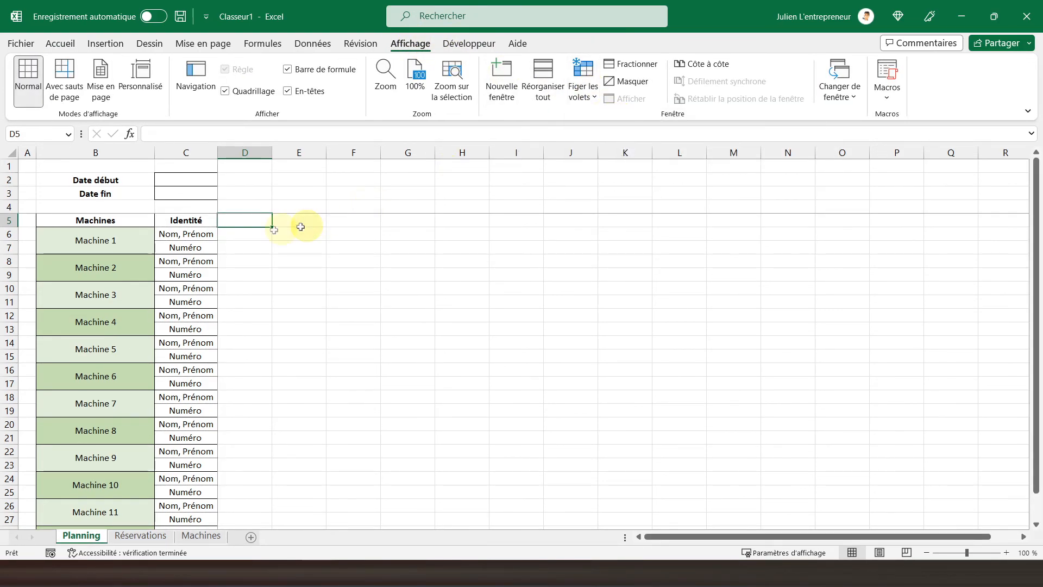
scroll(212, 243, down, 4)
scroll(212, 245, up, 4)
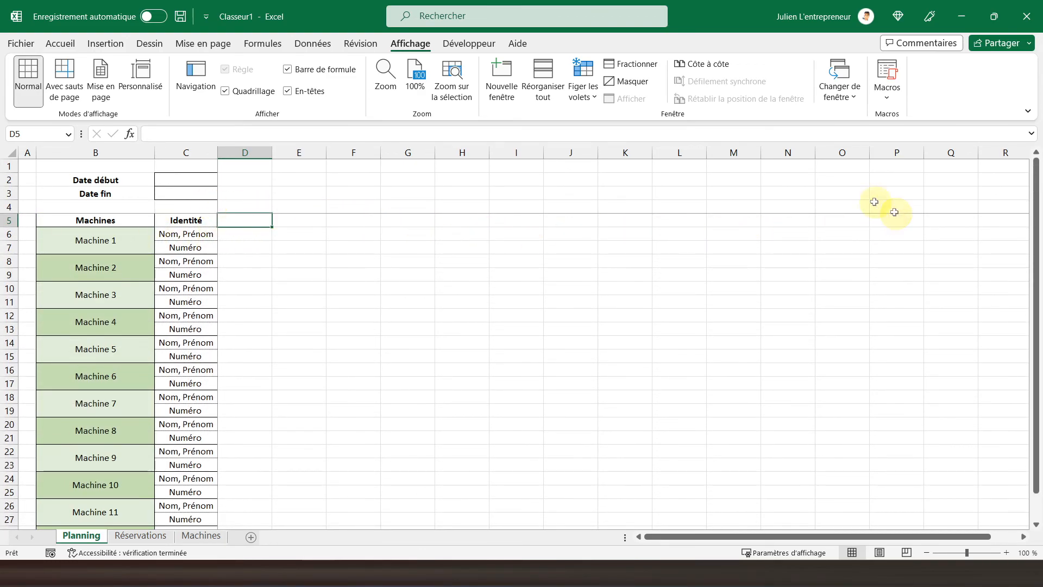
click(1025, 537)
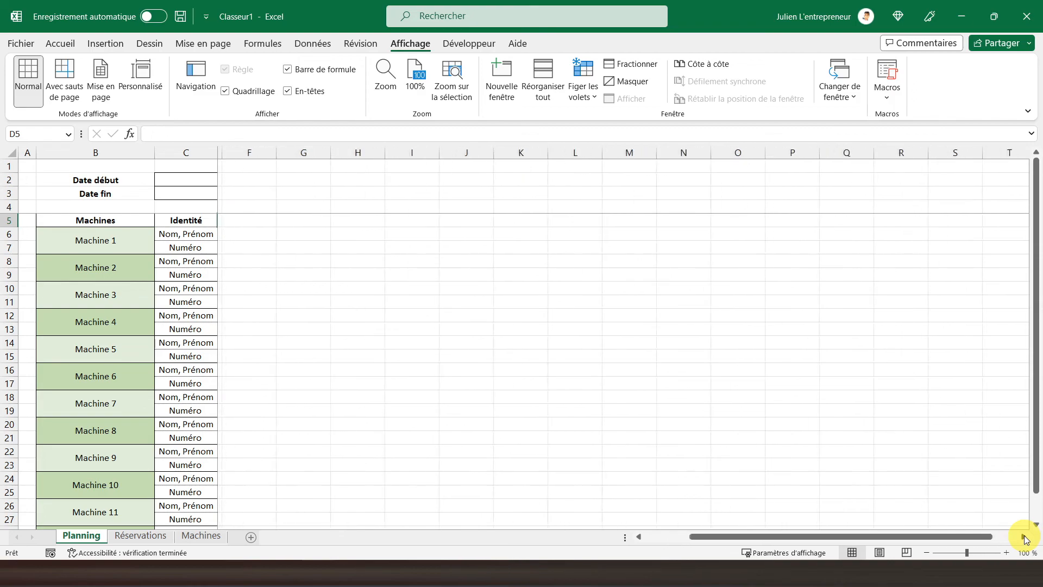
drag(850, 533, 655, 535)
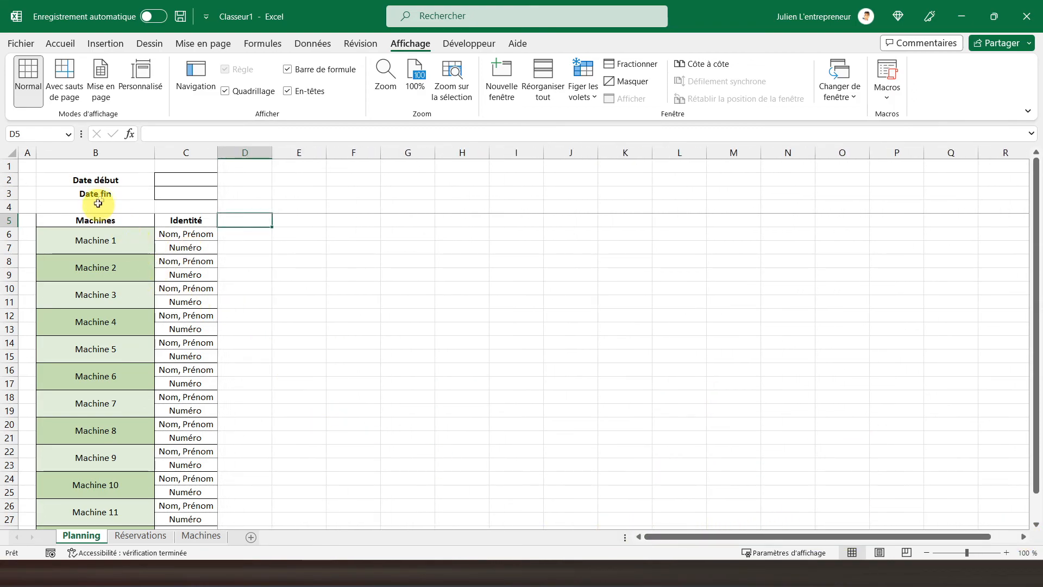
- Format the Date début and Date fin entry cells C2:C3 as Date with the *14/03/2012 type
drag(182, 177, 184, 194)
right_click(176, 189)
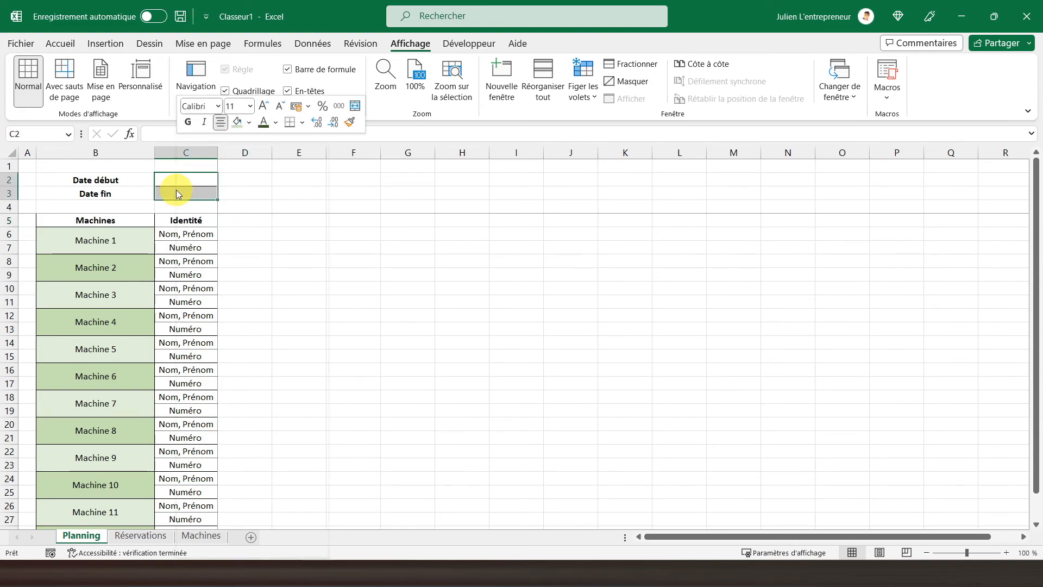
click(218, 486)
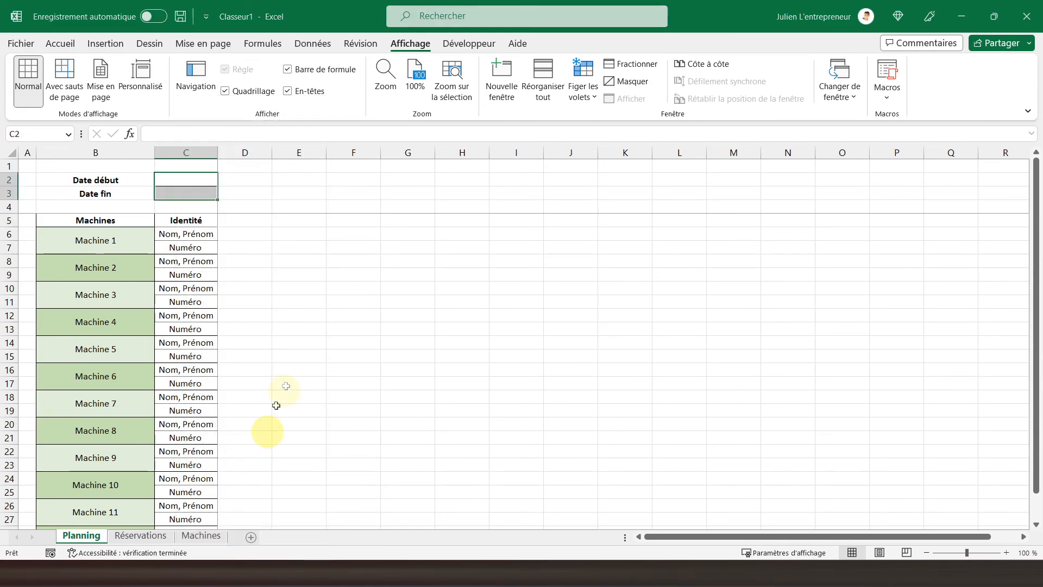
click(111, 261)
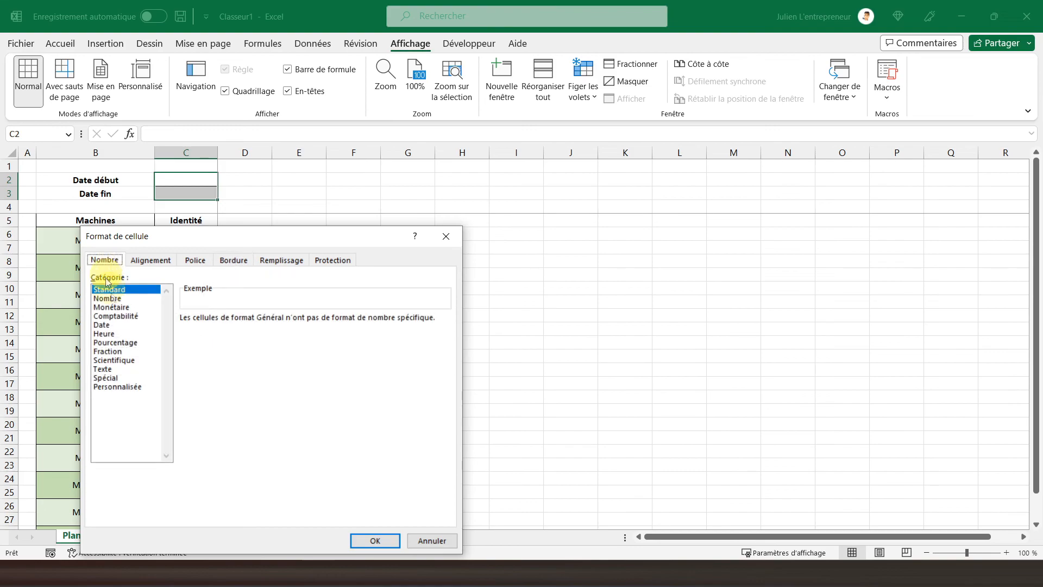
click(115, 327)
click(373, 539)
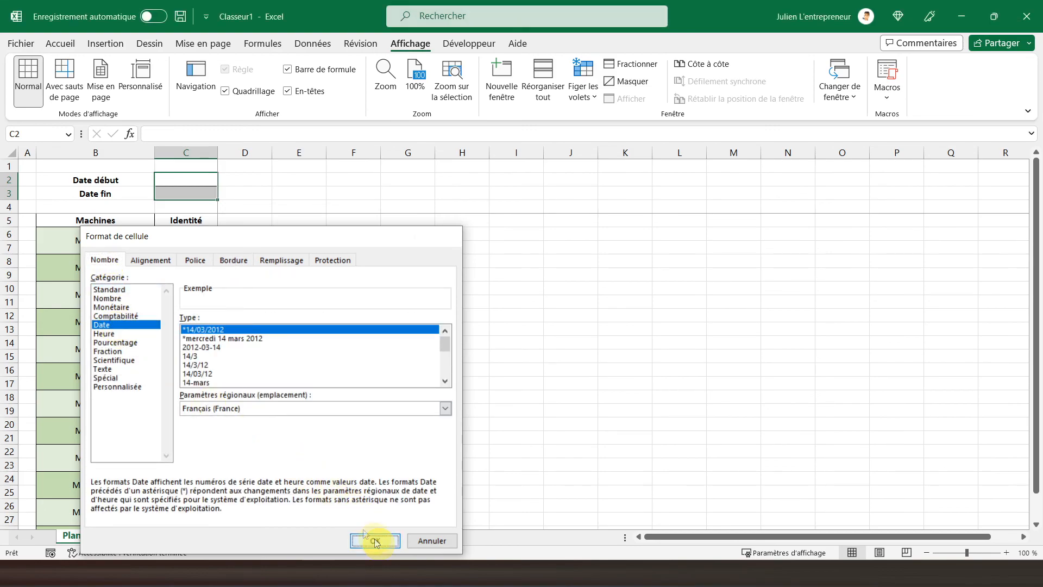
click(83, 179)
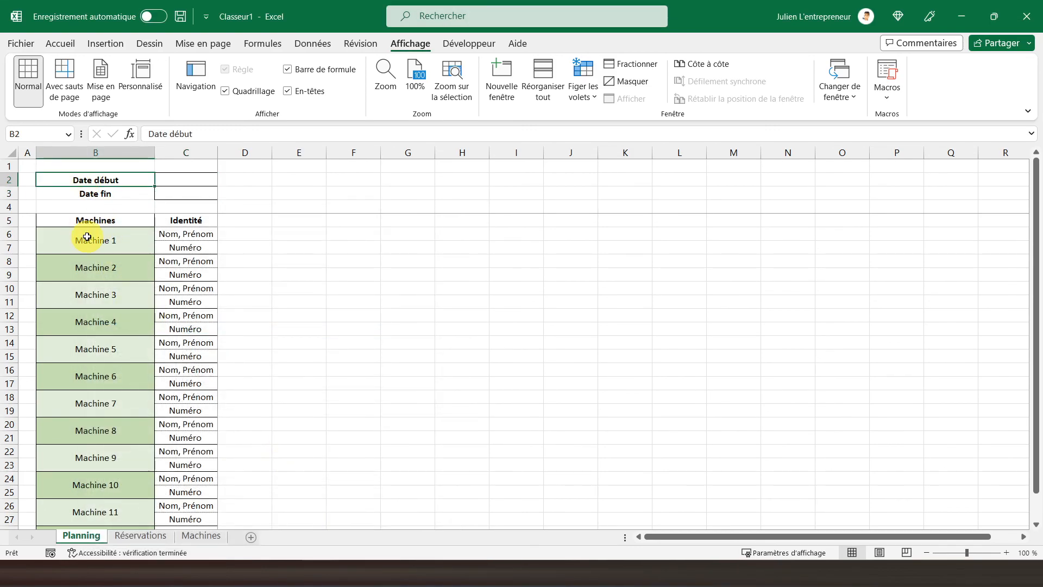
- Hide the gridlines on the Planning sheet and select cell A1
scroll(111, 288, down, 3)
scroll(116, 296, up, 3)
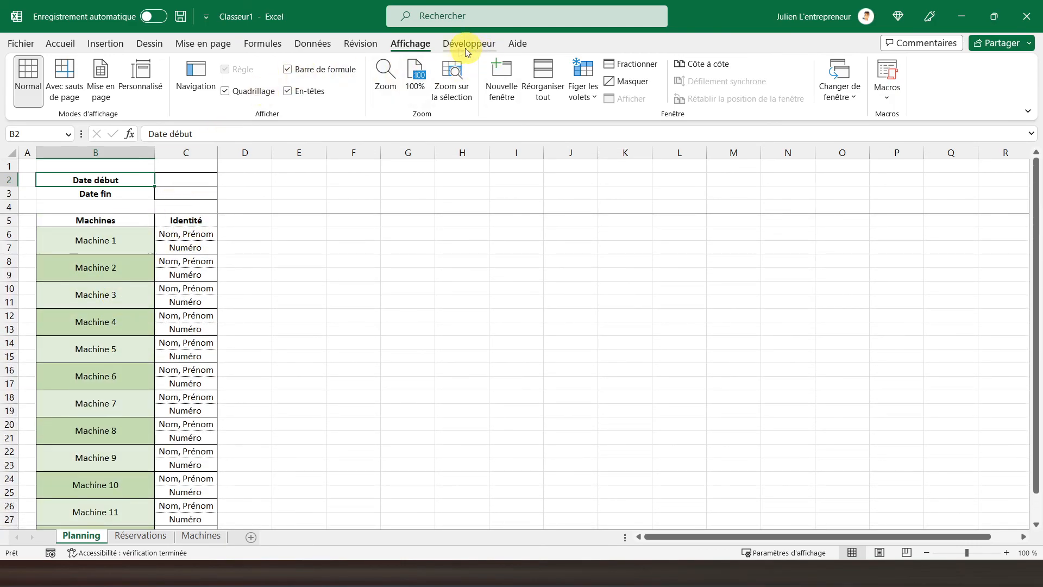
click(245, 91)
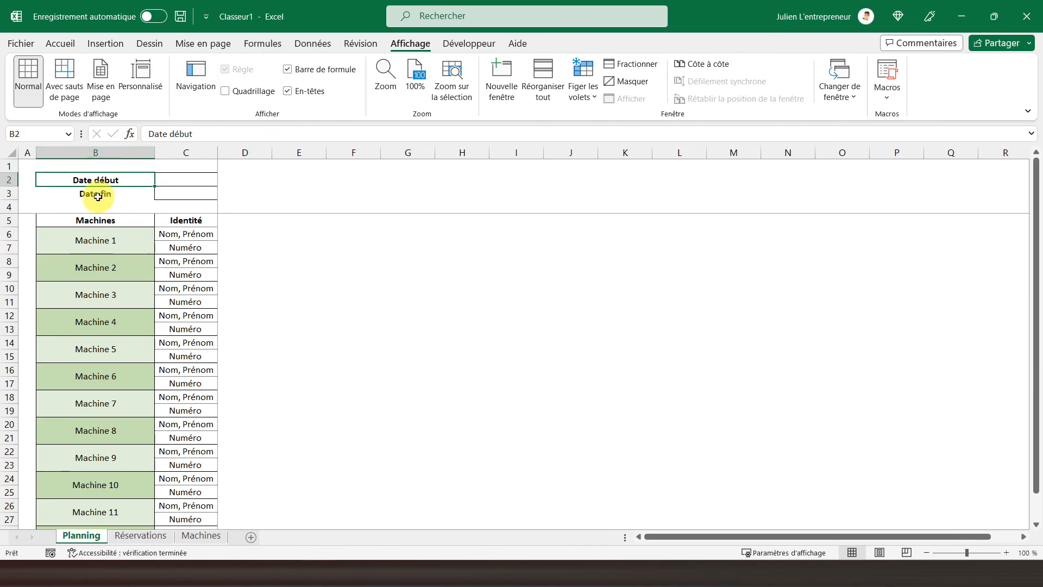
click(25, 163)
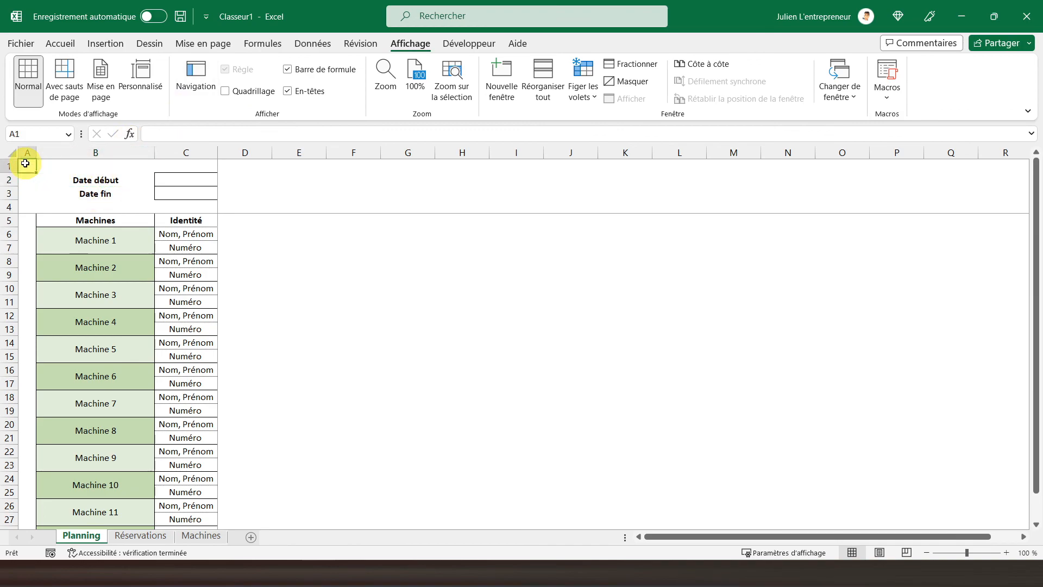